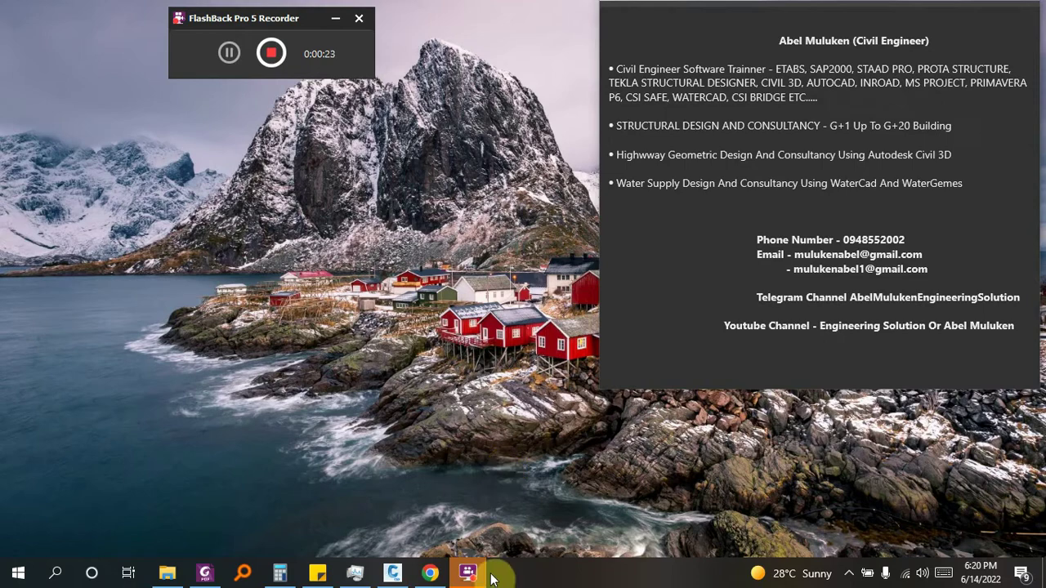
- Subscribe to the engineering tutorials channel with the notification bell set to All
click(431, 573)
click(981, 314)
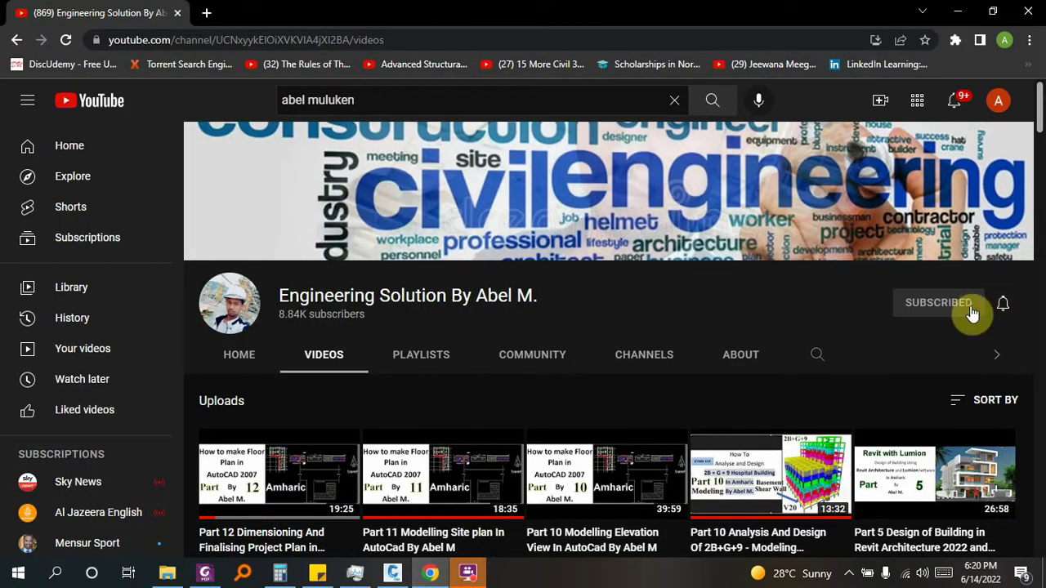
click(995, 307)
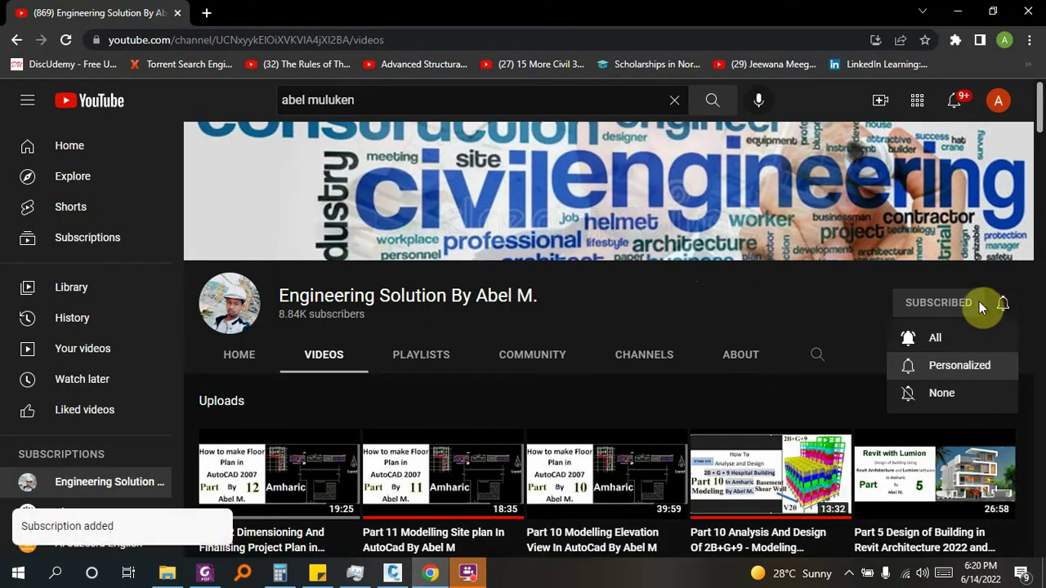
click(895, 336)
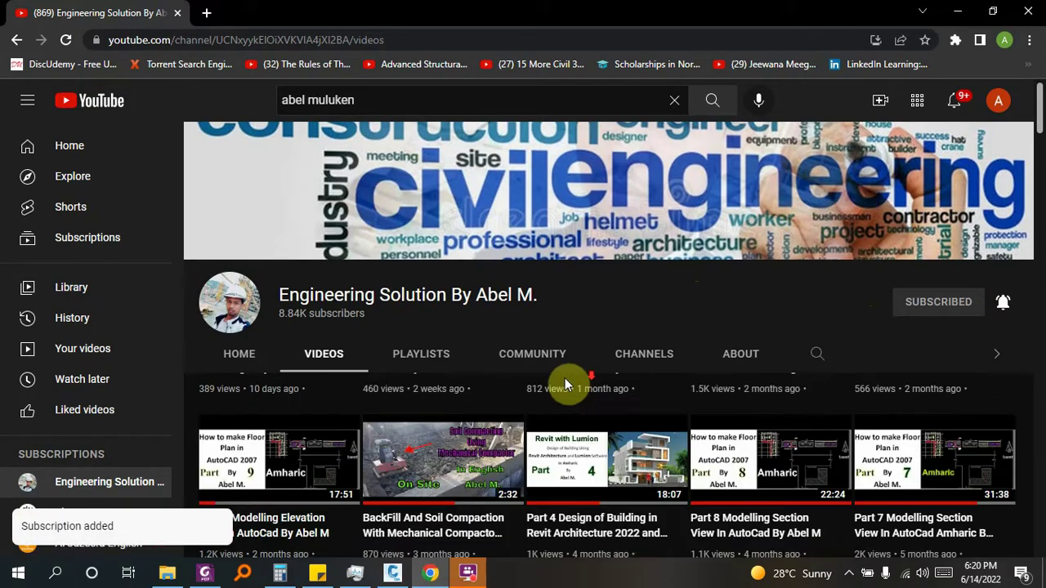
- Scroll through the channel's videos, then minimize the browser to reveal the desktop
scroll(565, 378, down, 4)
scroll(556, 384, down, 4)
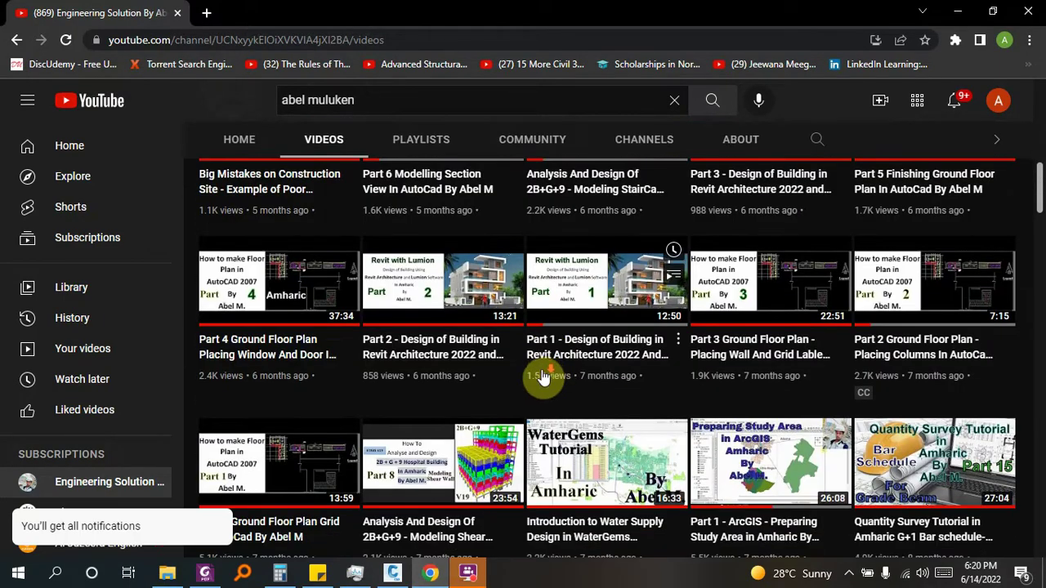
scroll(549, 376, down, 3)
scroll(543, 374, down, 2)
scroll(542, 374, down, 2)
scroll(542, 374, down, 2)
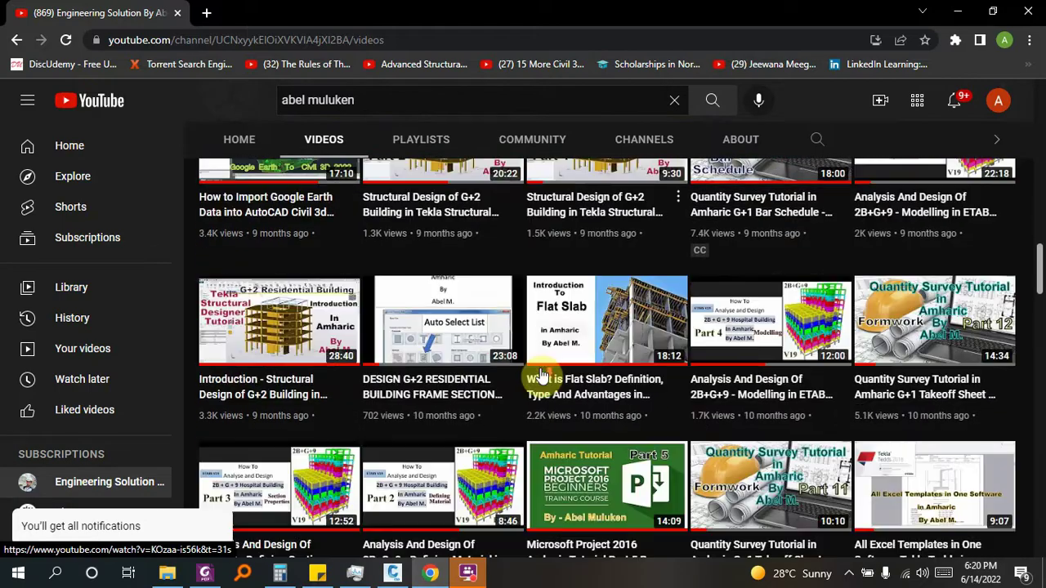
scroll(539, 376, down, 3)
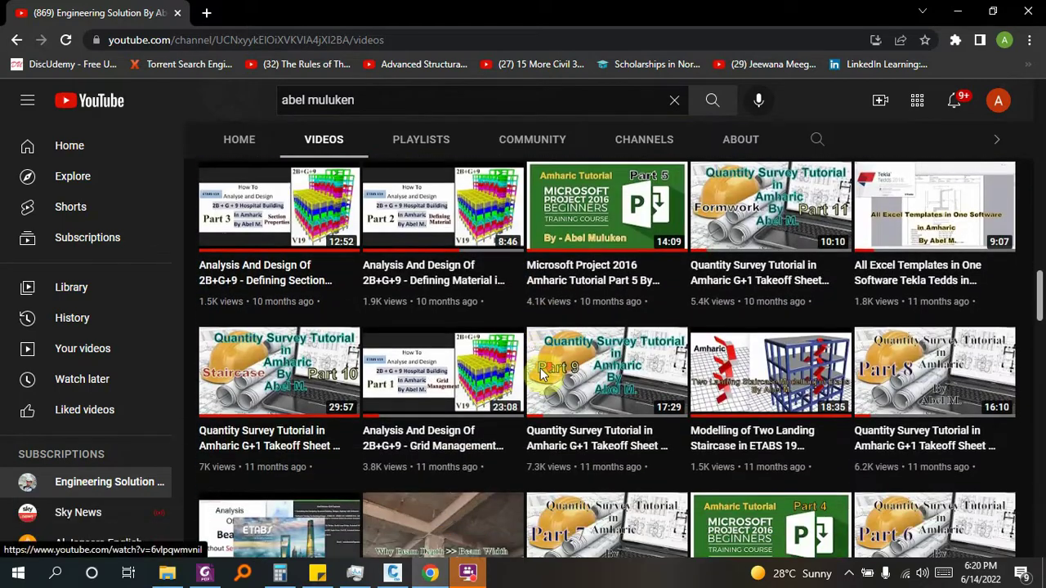
scroll(539, 376, down, 3)
scroll(540, 375, down, 1)
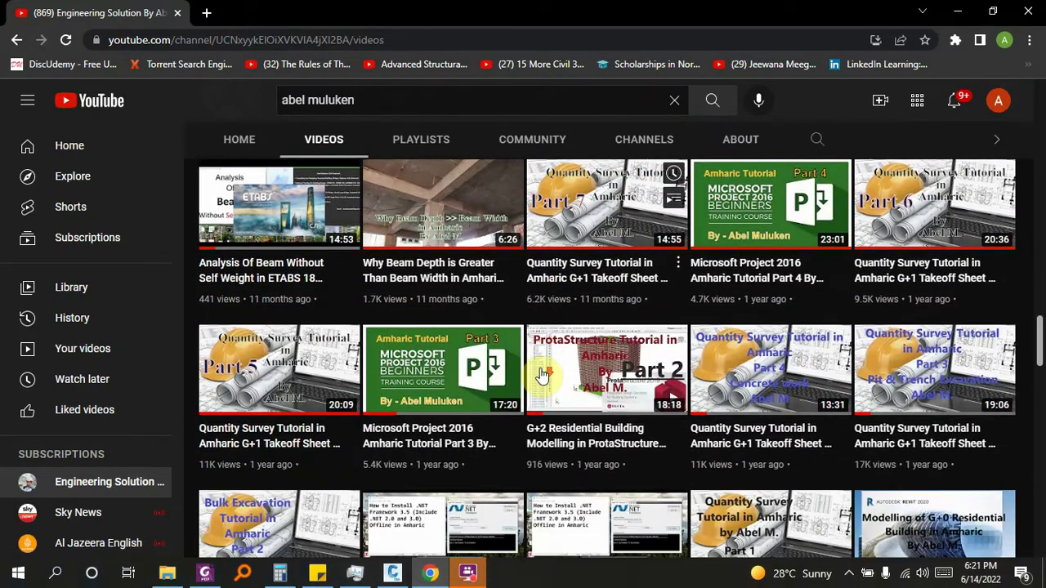
scroll(541, 374, down, 2)
scroll(542, 374, down, 3)
scroll(542, 375, down, 2)
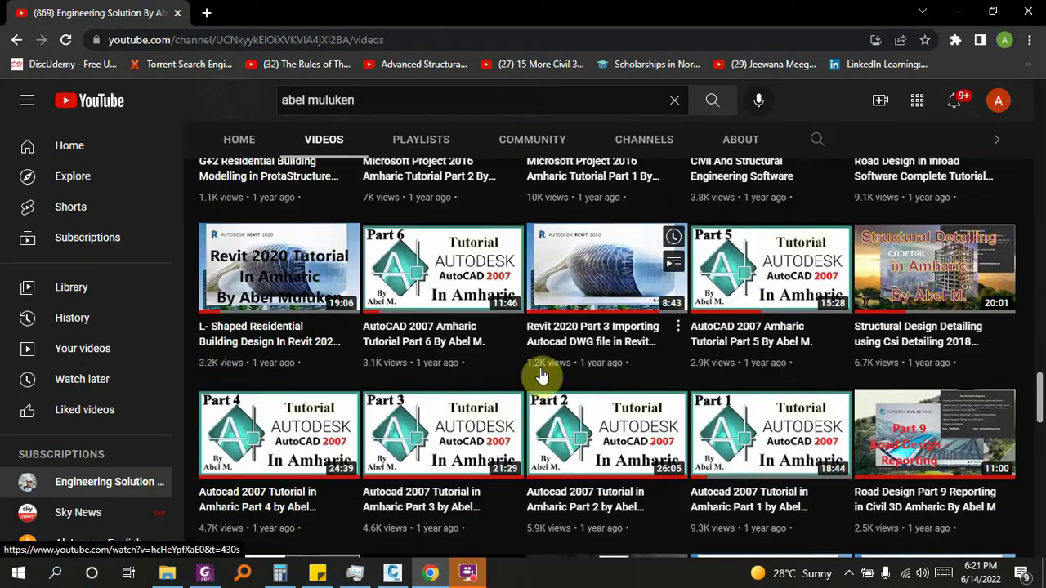
scroll(542, 374, down, 3)
scroll(542, 374, down, 3)
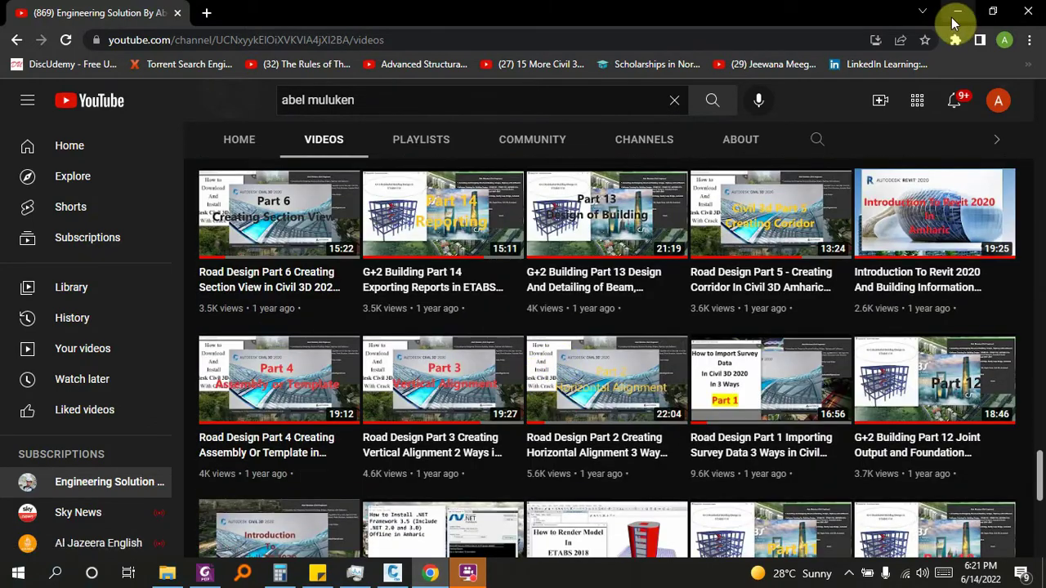
click(956, 13)
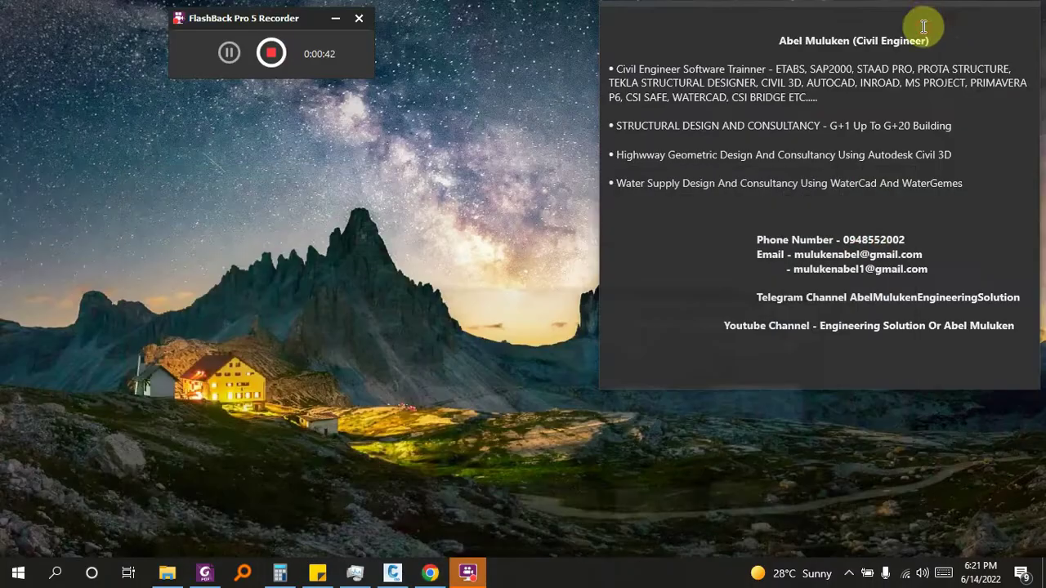
- Bring the Civil 3D drawing back up and pan and zoom toward the road assembly
click(392, 572)
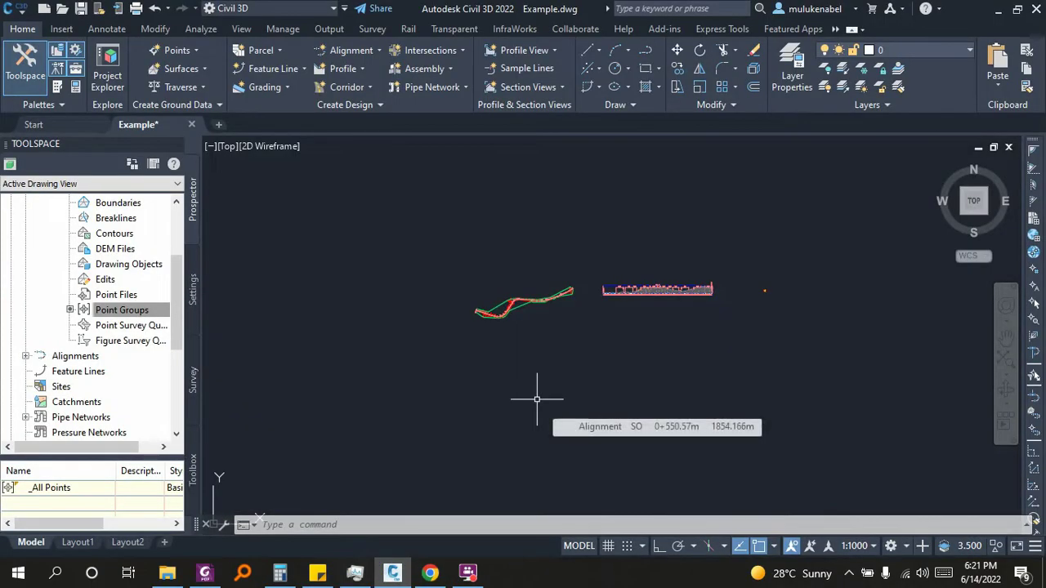
middle_drag(638, 325, 409, 377)
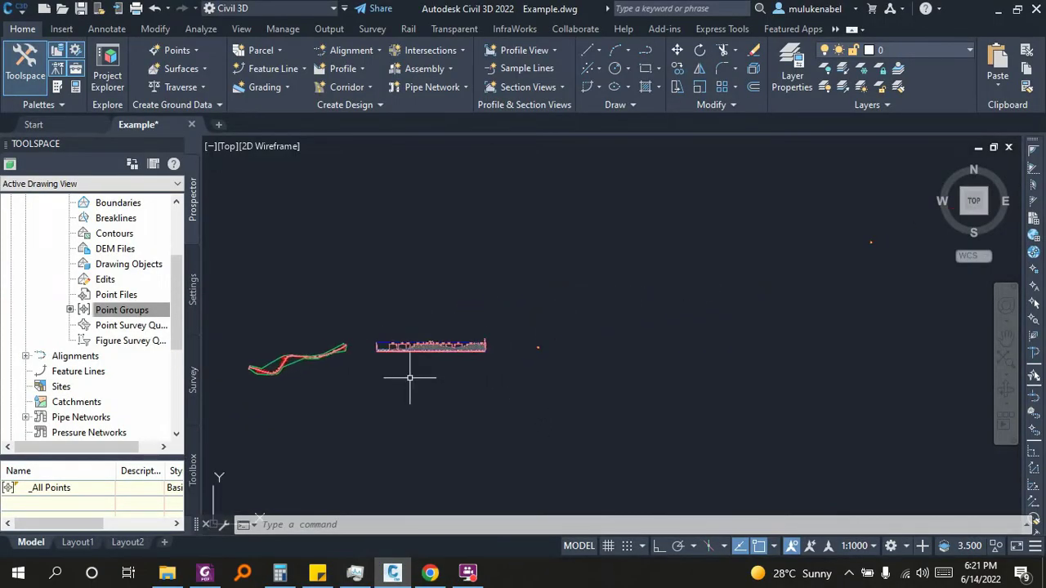
scroll(538, 327, up, 3)
scroll(607, 460, up, 3)
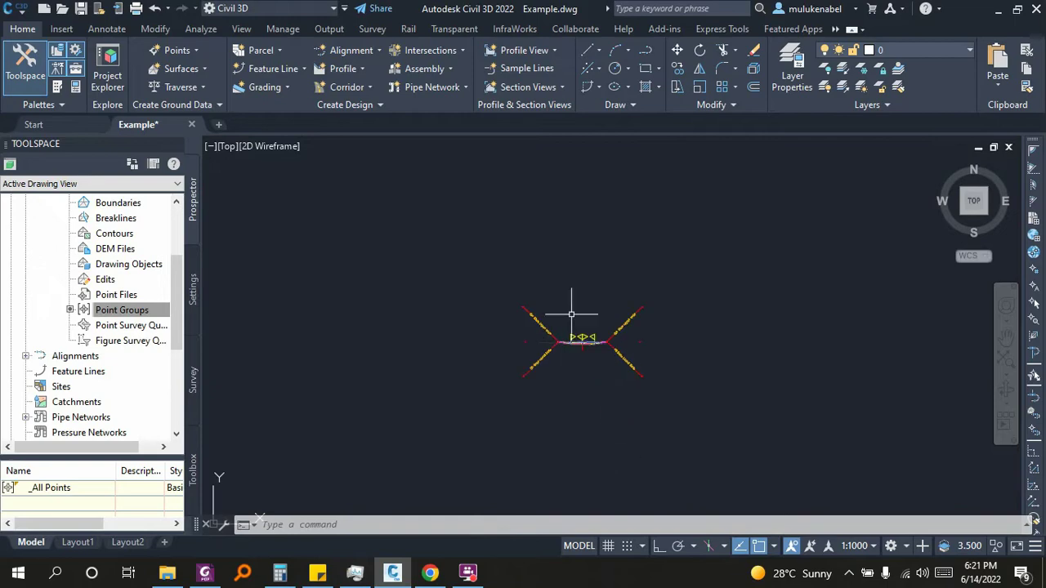
scroll(572, 311, up, 2)
scroll(556, 362, up, 2)
scroll(542, 311, up, 3)
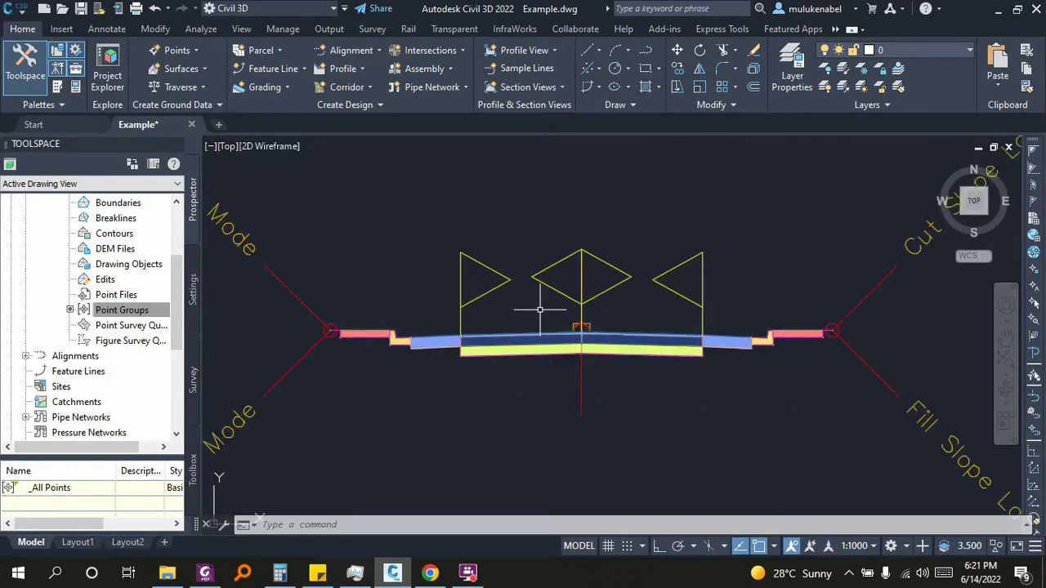
scroll(516, 317, down, 8)
scroll(515, 318, down, 3)
scroll(677, 367, up, 2)
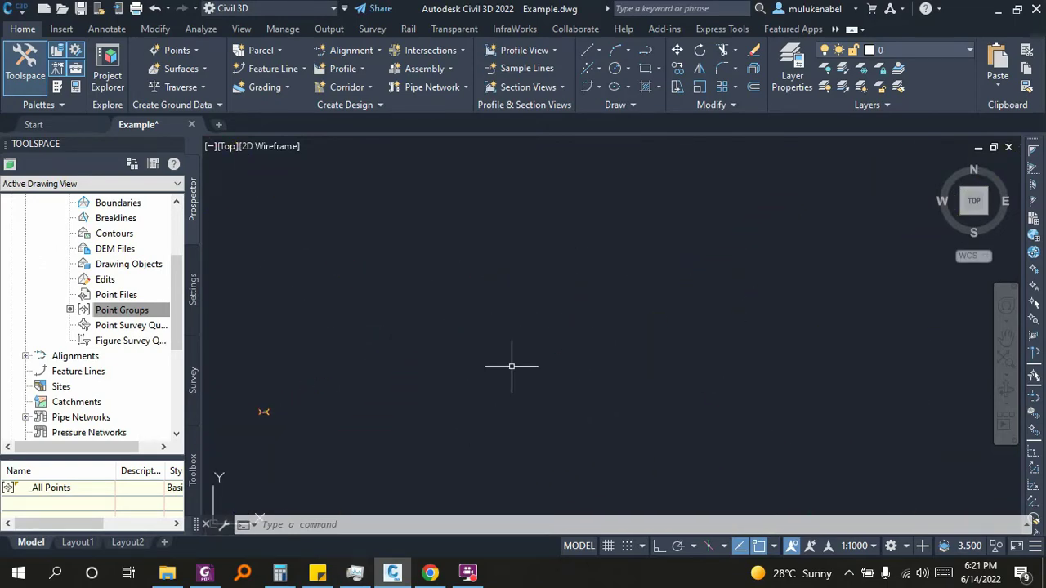
scroll(523, 352, up, 2)
- Inspect the assembly up close, then recentre the alignment and profile view
middle_drag(738, 329, 509, 373)
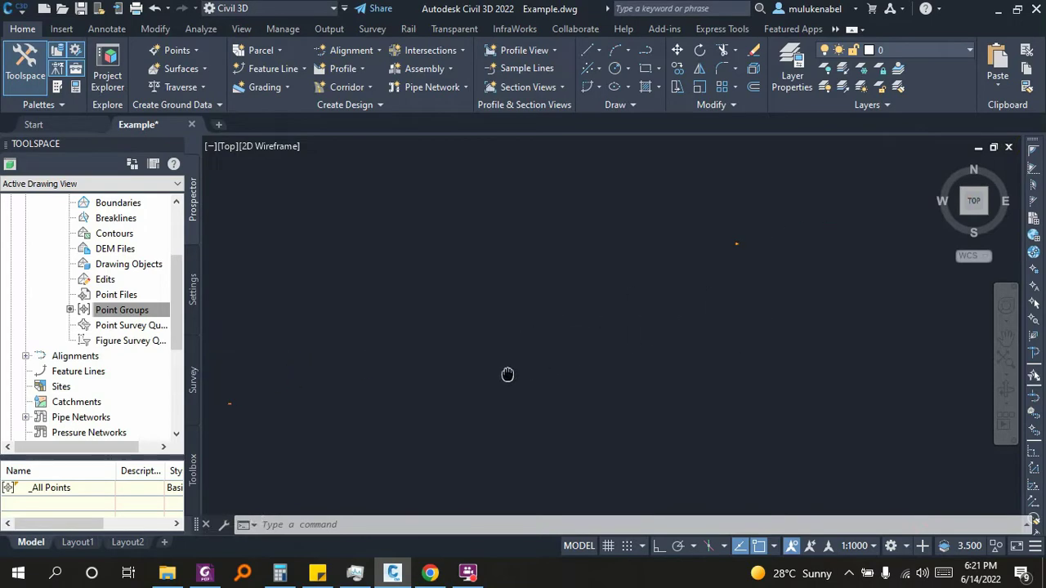
scroll(763, 275, up, 2)
scroll(763, 275, up, 5)
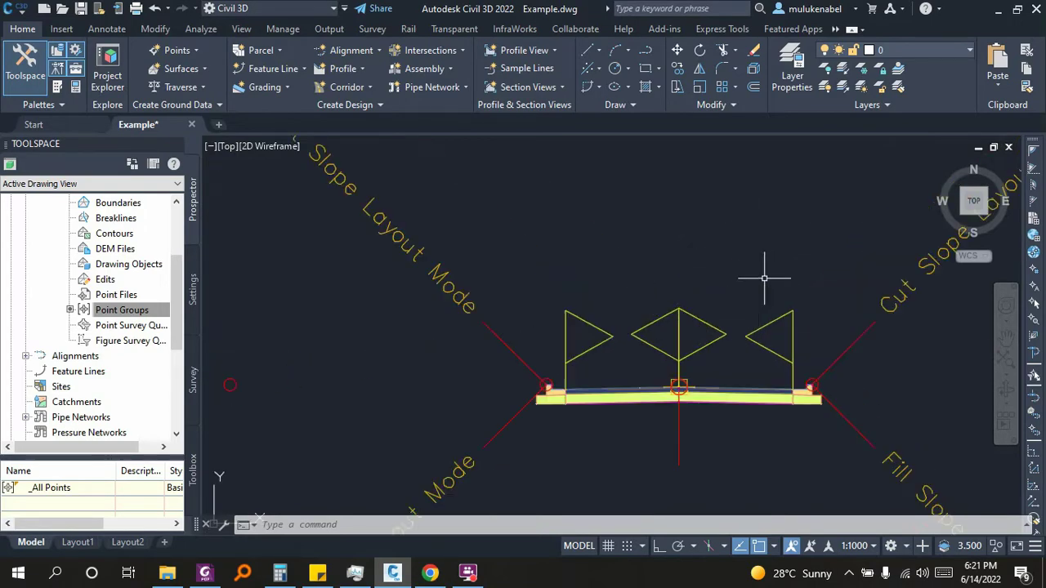
scroll(543, 314, down, 5)
scroll(561, 303, up, 8)
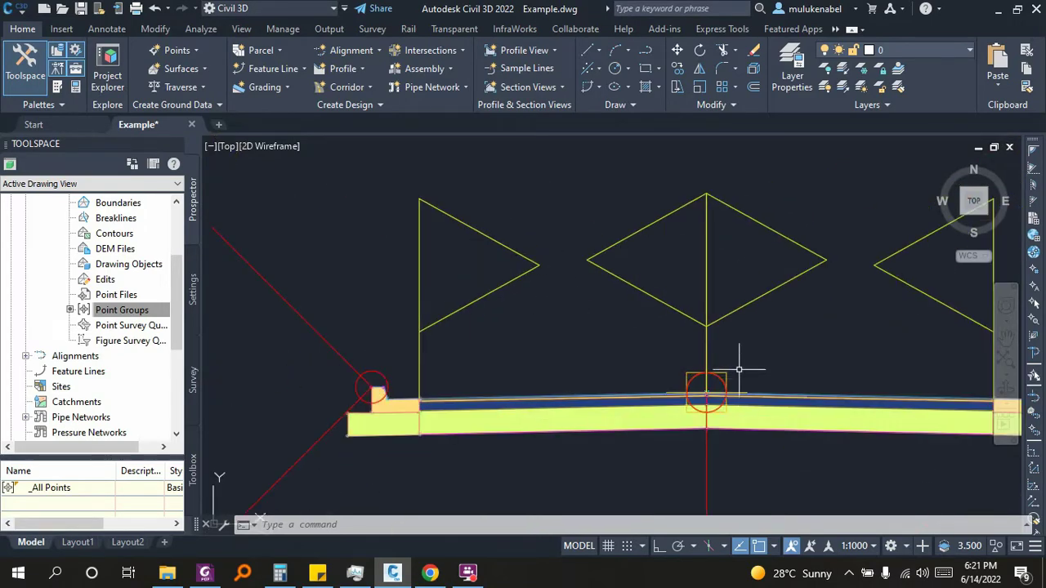
scroll(758, 327, down, 10)
scroll(757, 327, down, 5)
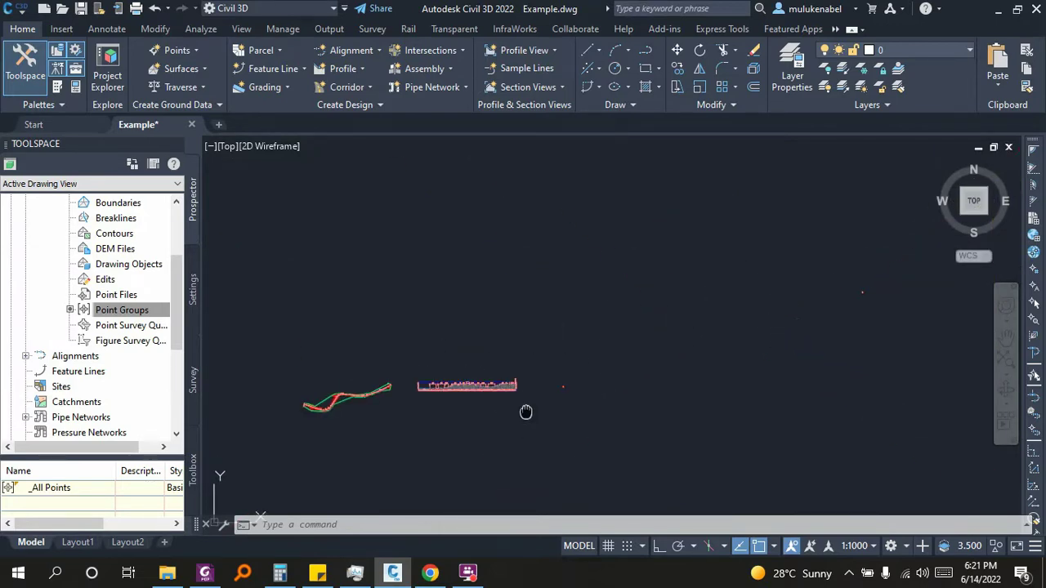
middle_drag(525, 411, 651, 346)
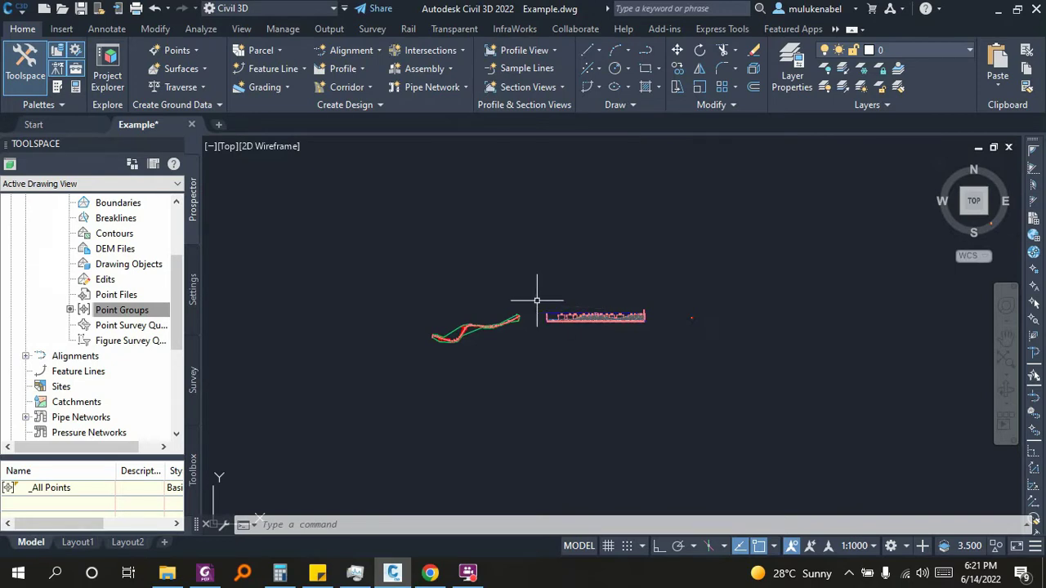
middle_drag(572, 345, 544, 334)
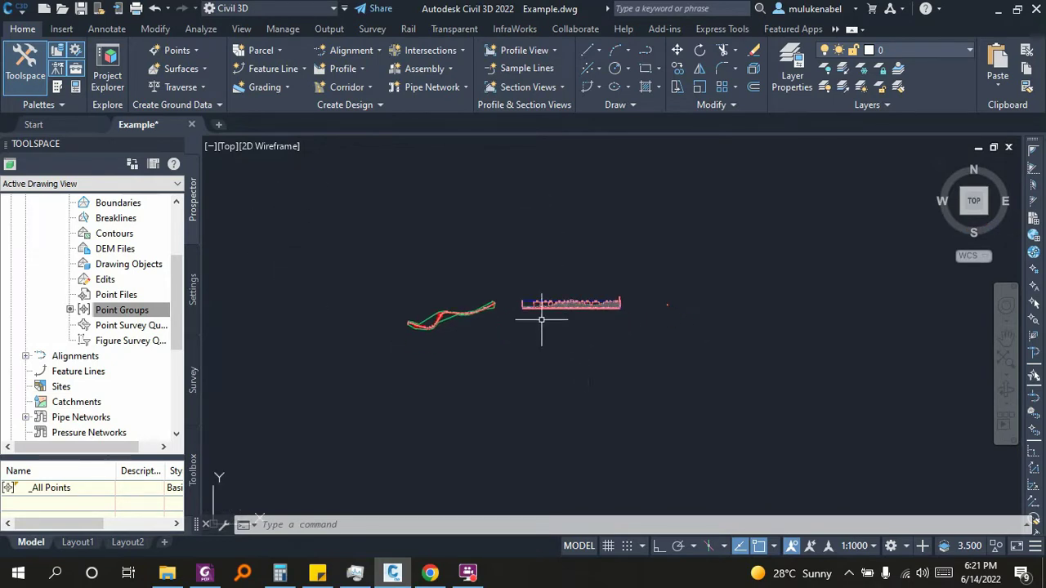
- Start a new corridor named 'Corridor', dropping the counter suffix
click(348, 87)
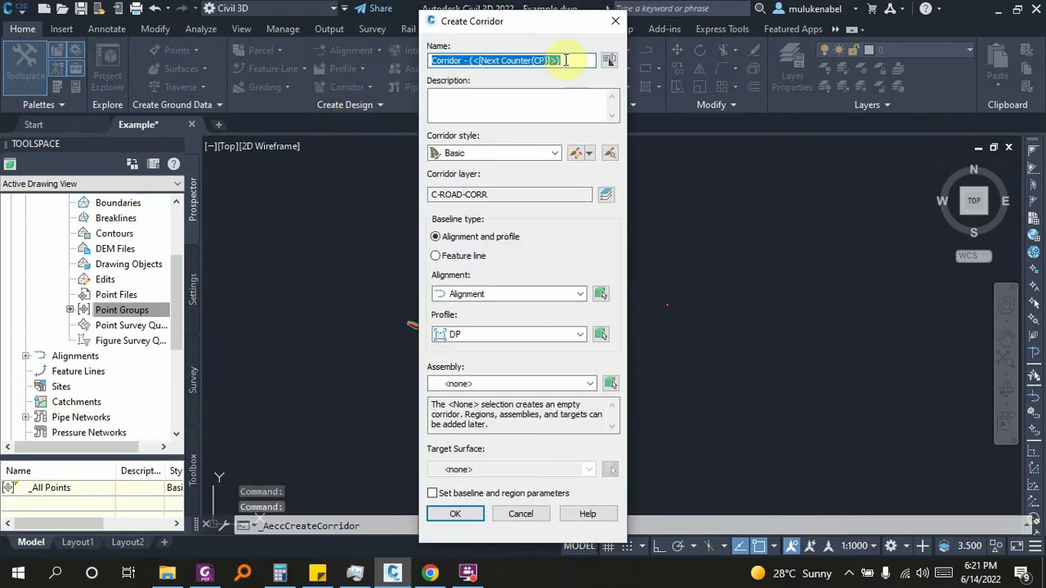
drag(566, 60, 464, 91)
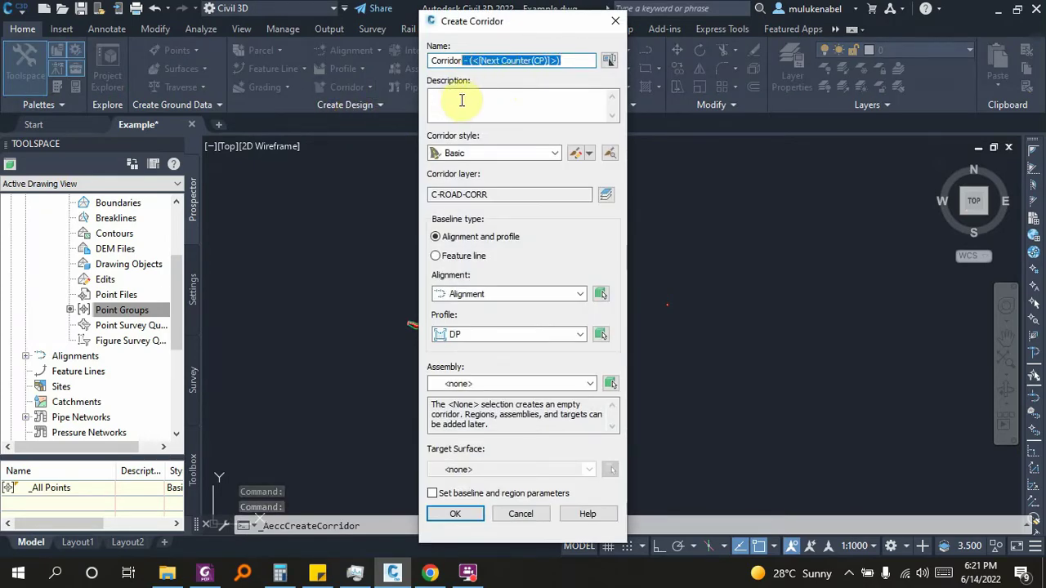
key(BackSpace)
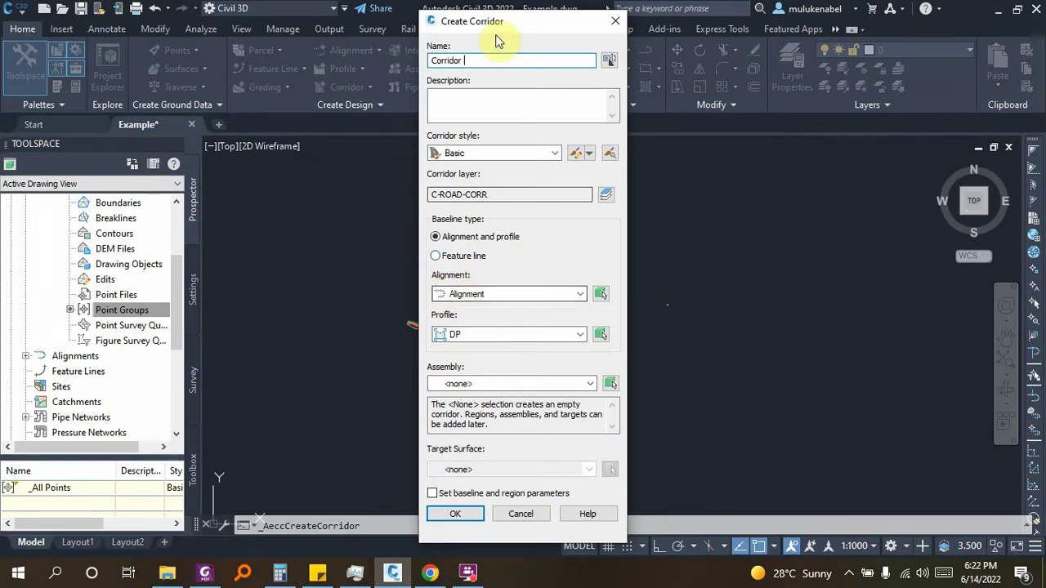
drag(490, 20, 300, 29)
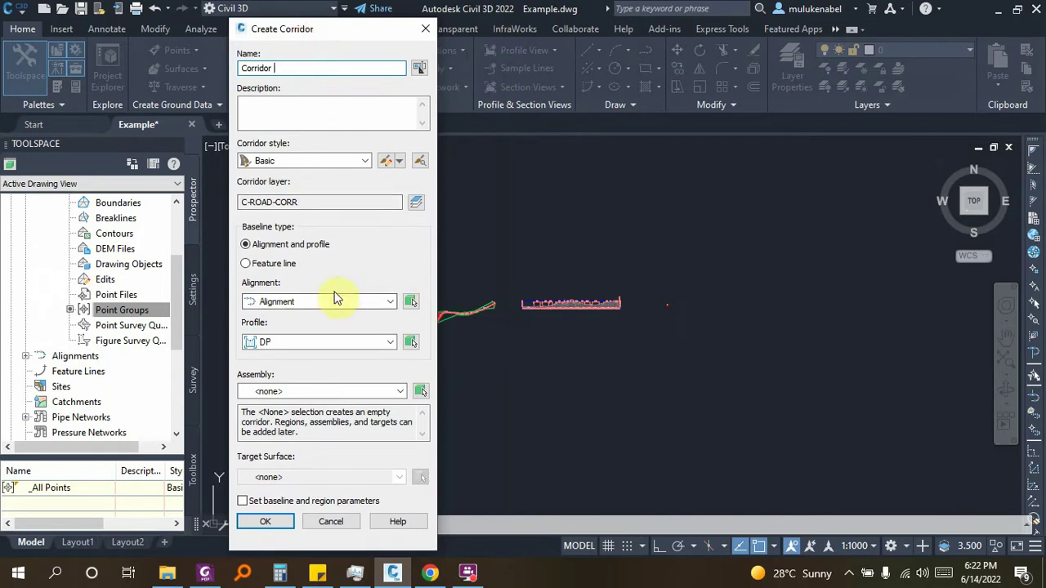
- Use Alignment as the baseline alignment and DP as the corridor profile
click(391, 302)
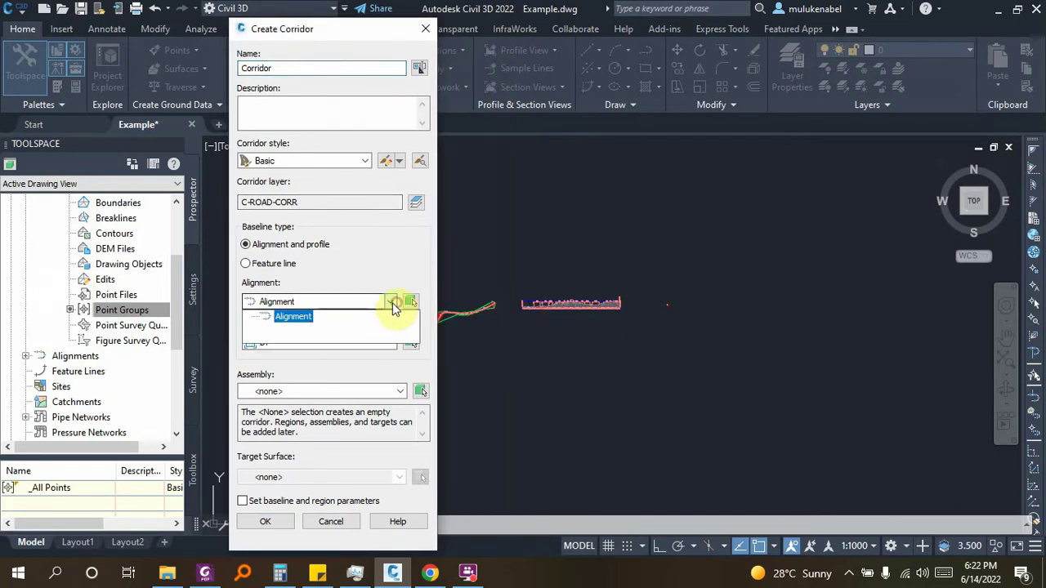
click(390, 245)
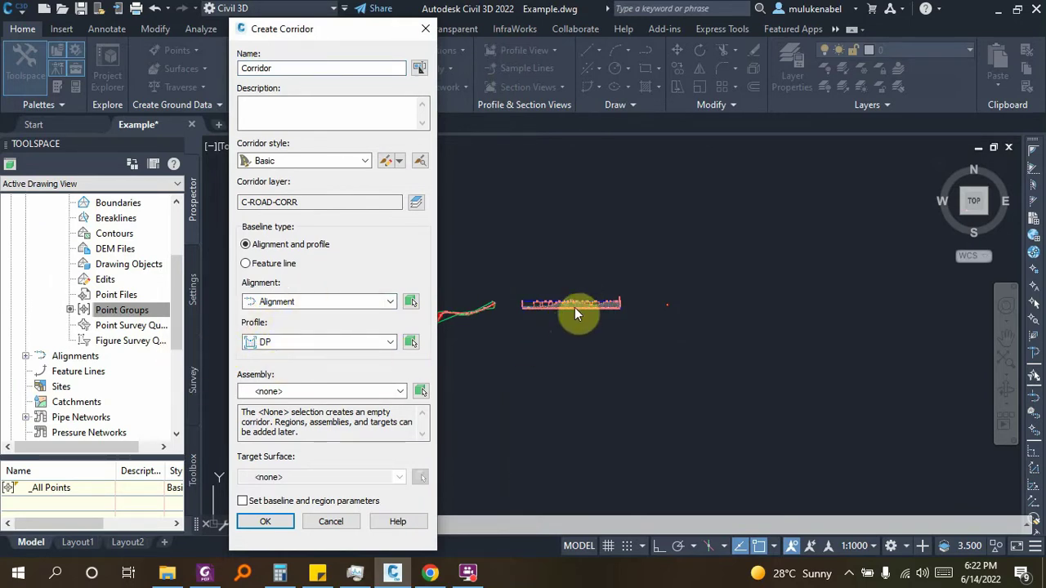
click(389, 342)
click(390, 343)
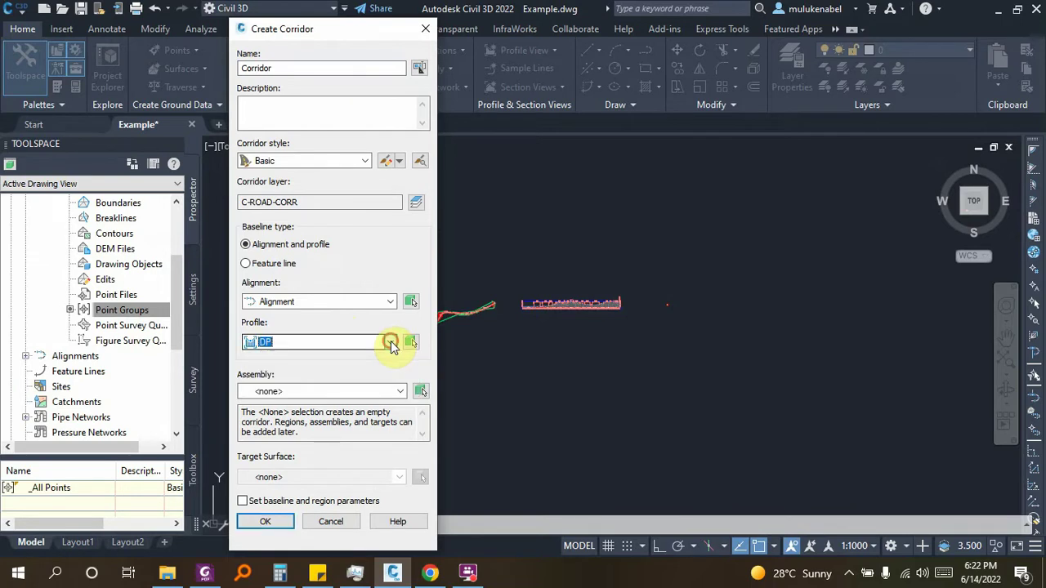
click(390, 342)
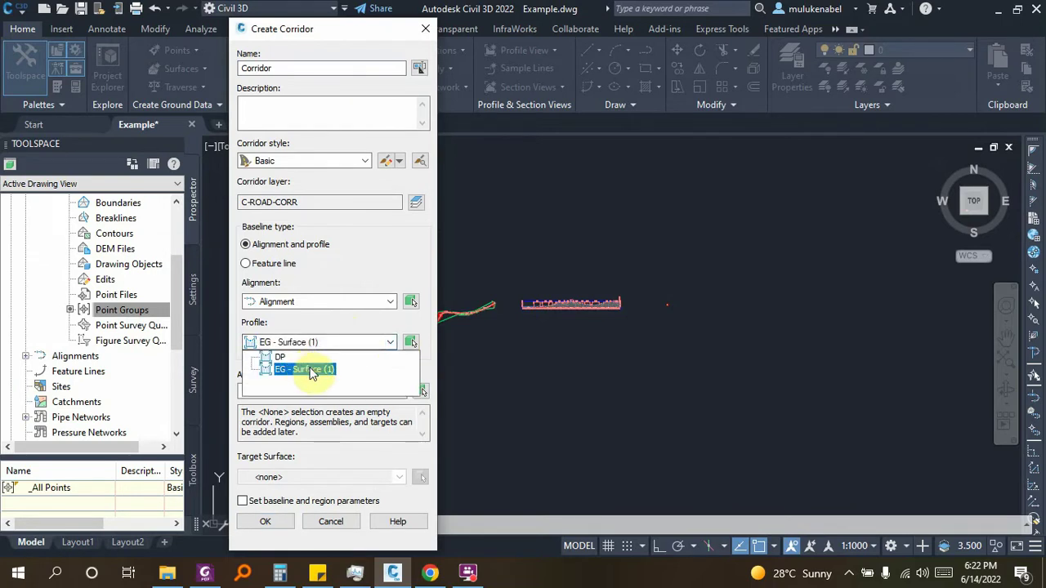
click(280, 358)
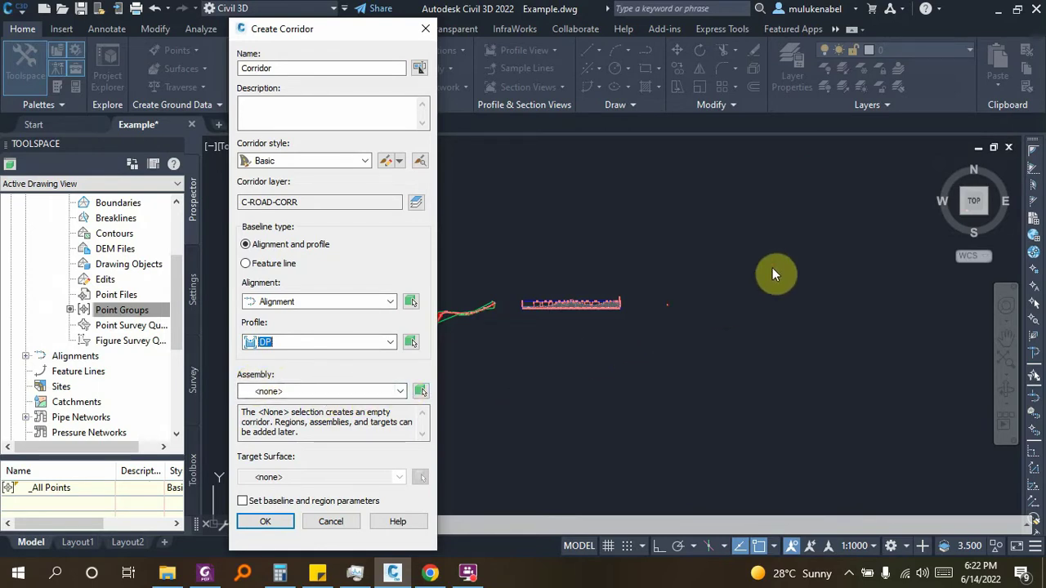
- Choose assembly Assembly and target surface EG, with baseline and region parameters unchecked
click(399, 392)
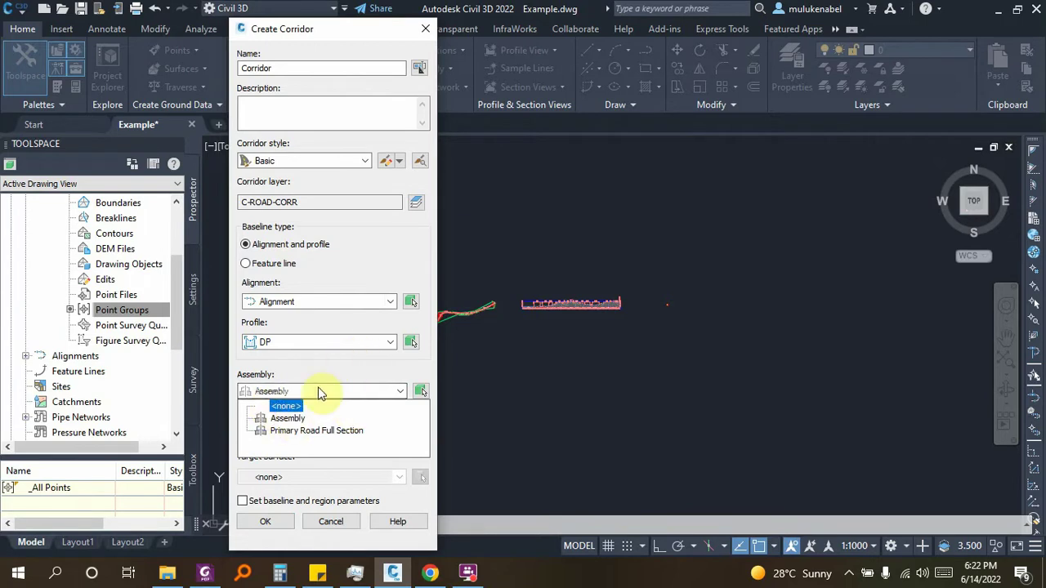
click(275, 420)
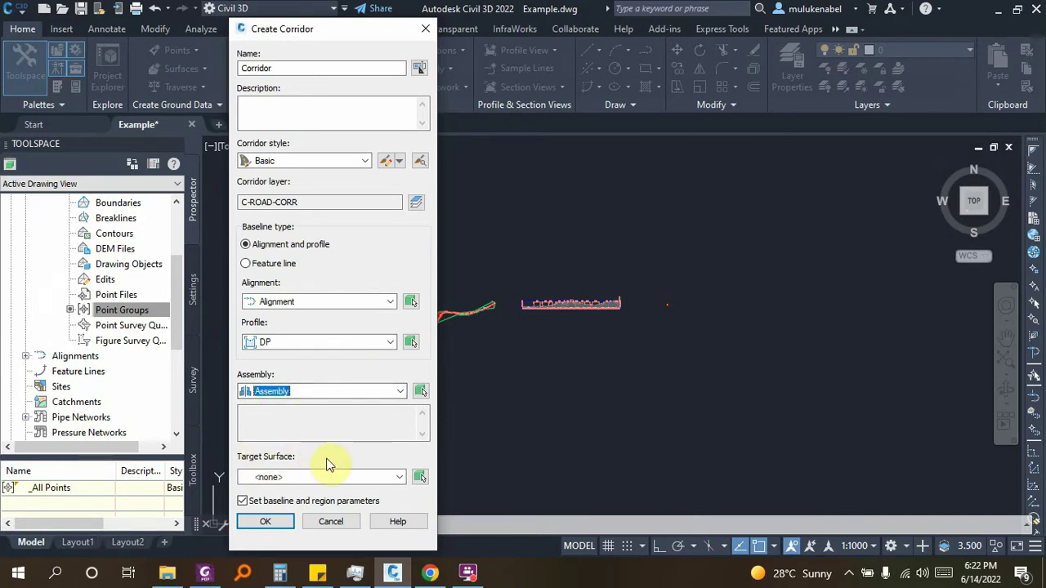
click(399, 478)
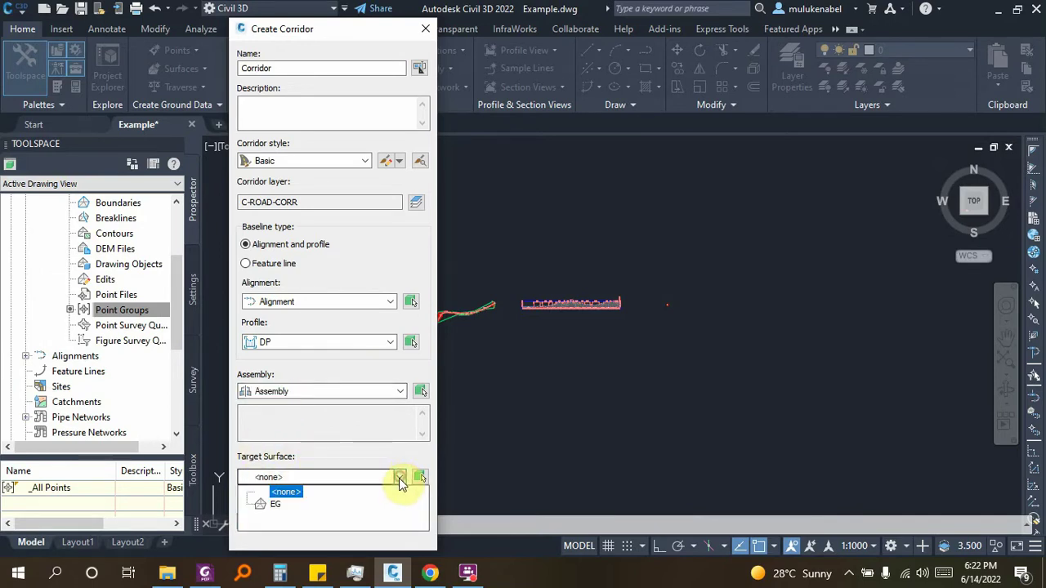
click(273, 504)
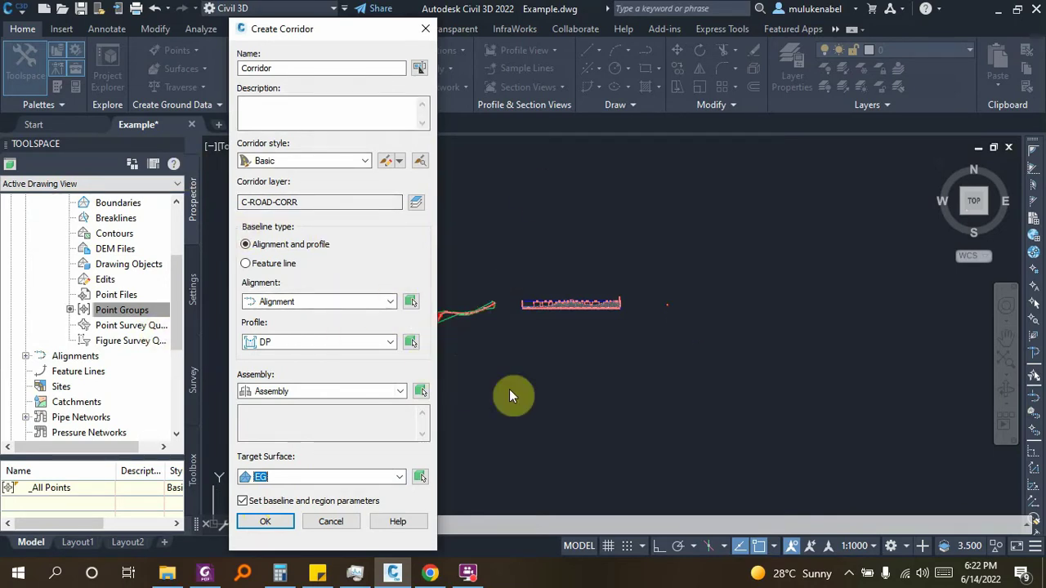
click(241, 502)
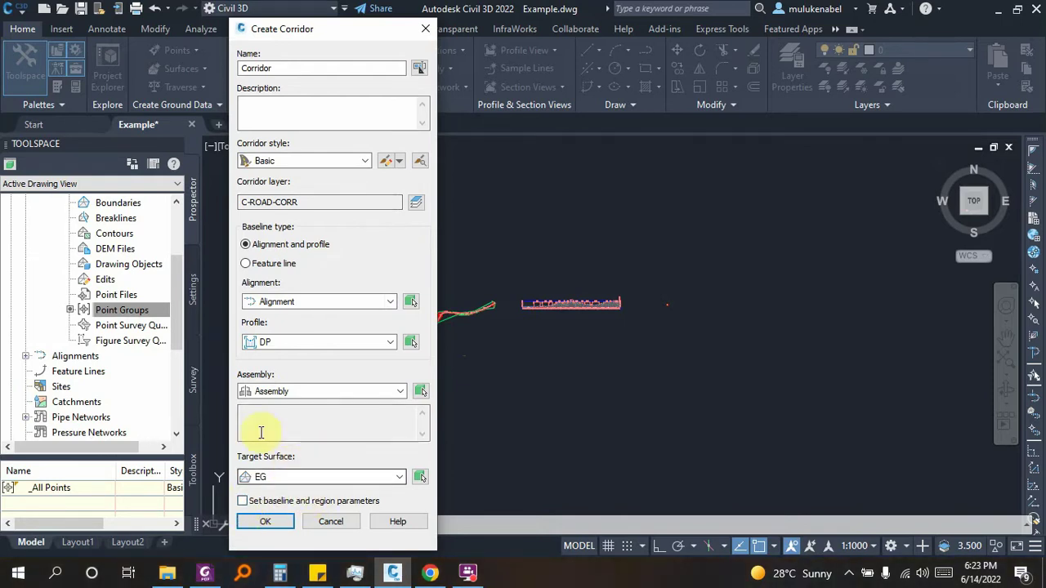
- Create the corridor, close the Panorama warnings, and zoom in on its west end
click(274, 522)
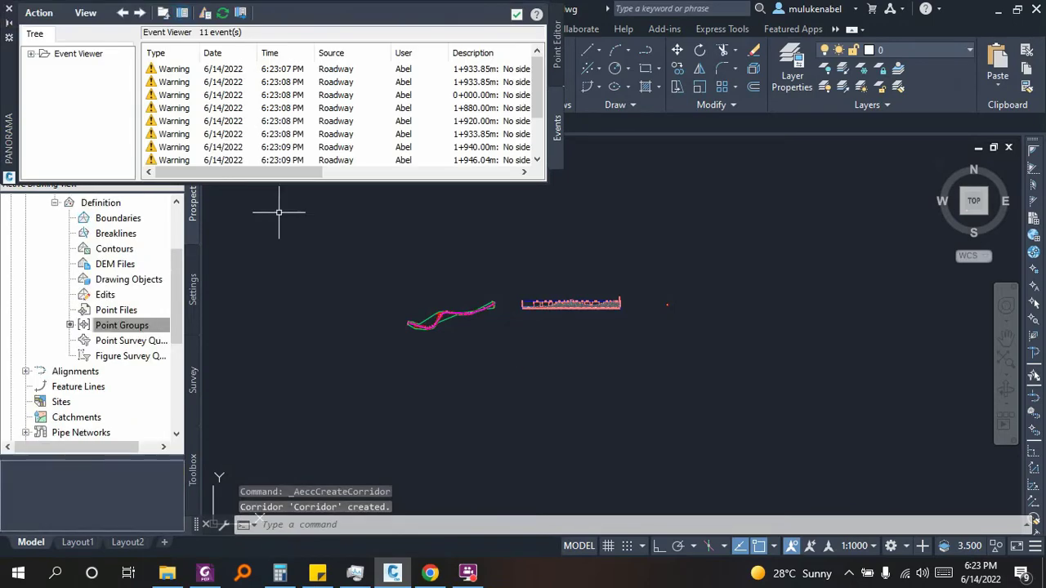
click(7, 13)
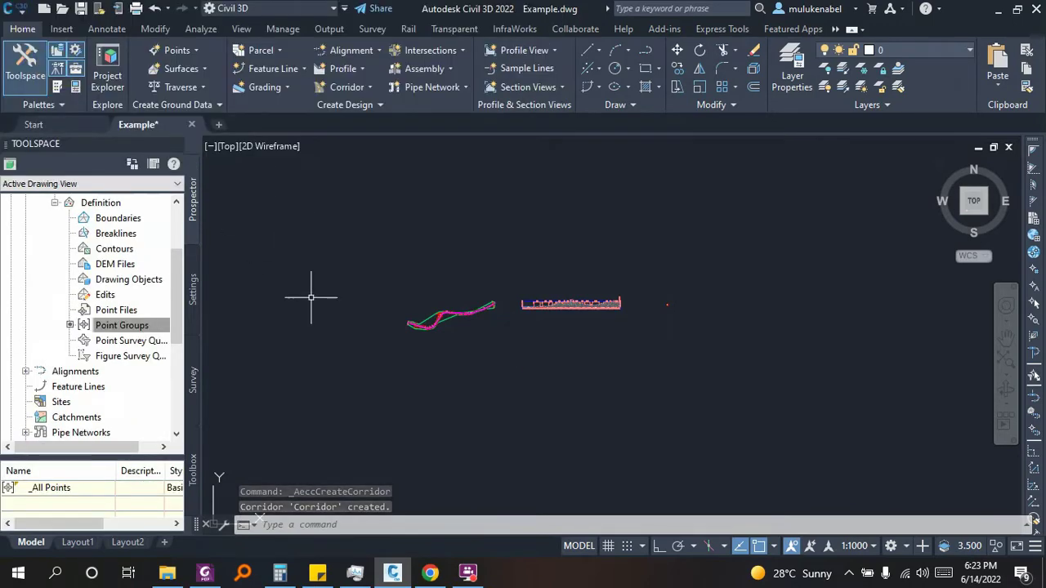
scroll(404, 323, up, 5)
mouse_move(507, 376)
middle_down()
mouse_move(420, 354)
mouse_move(524, 380)
middle_up()
scroll(420, 354, up, 2)
scroll(373, 327, up, 2)
scroll(362, 364, up, 1)
scroll(362, 363, up, 1)
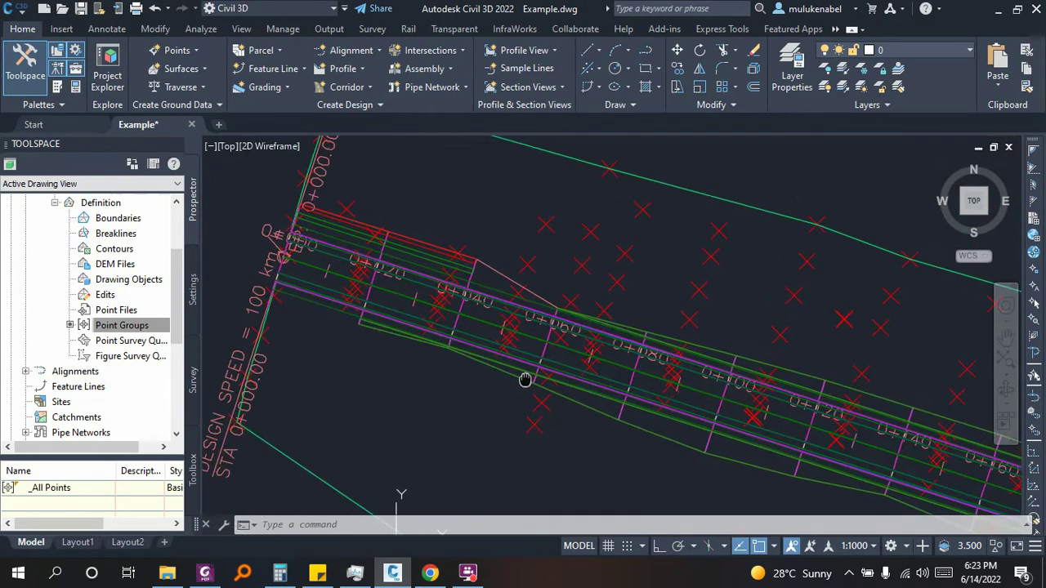
scroll(444, 346, up, 2)
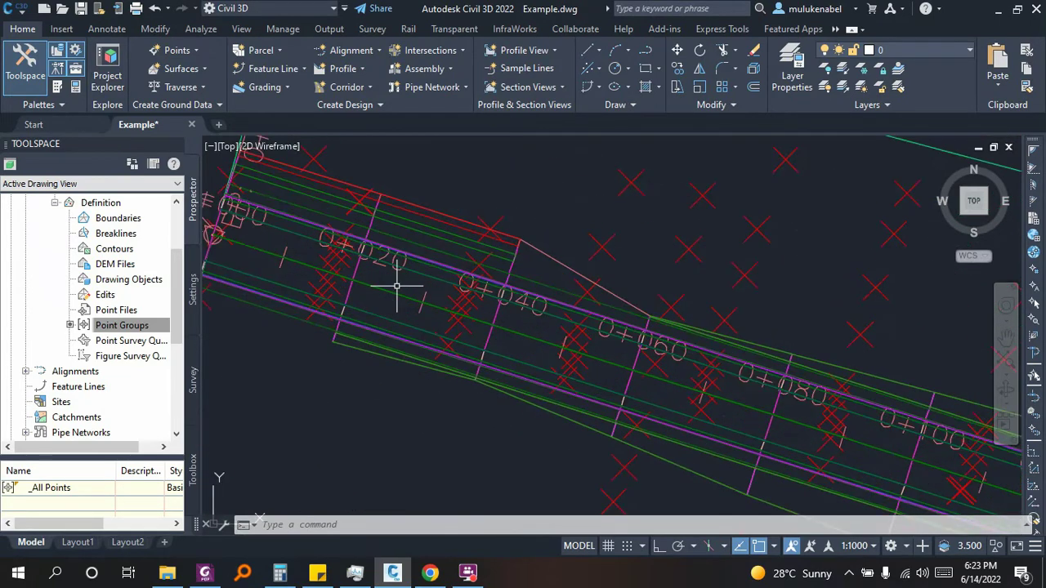
scroll(397, 286, up, 2)
scroll(512, 167, down, 1)
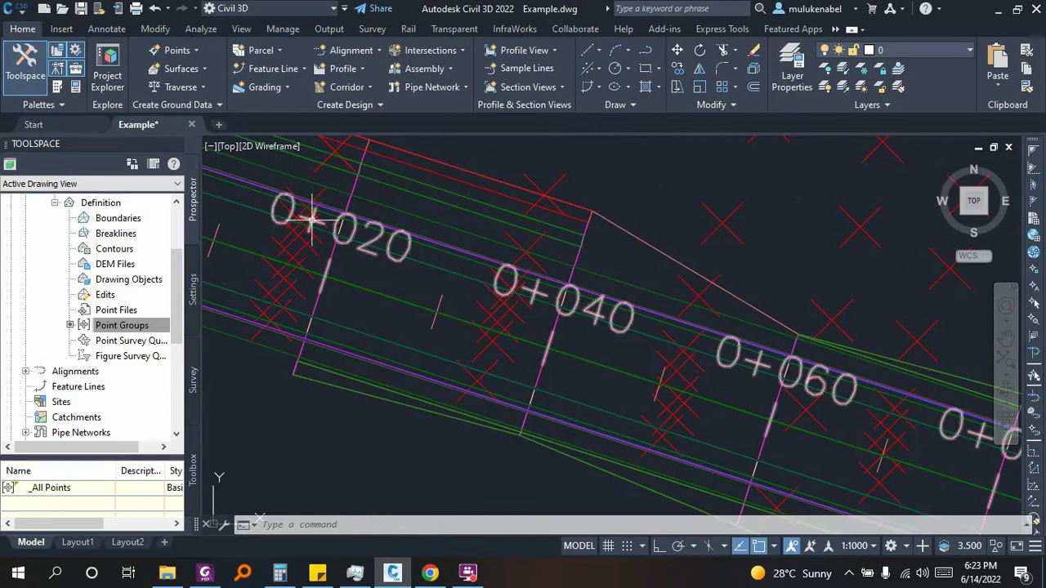
scroll(373, 226, down, 3)
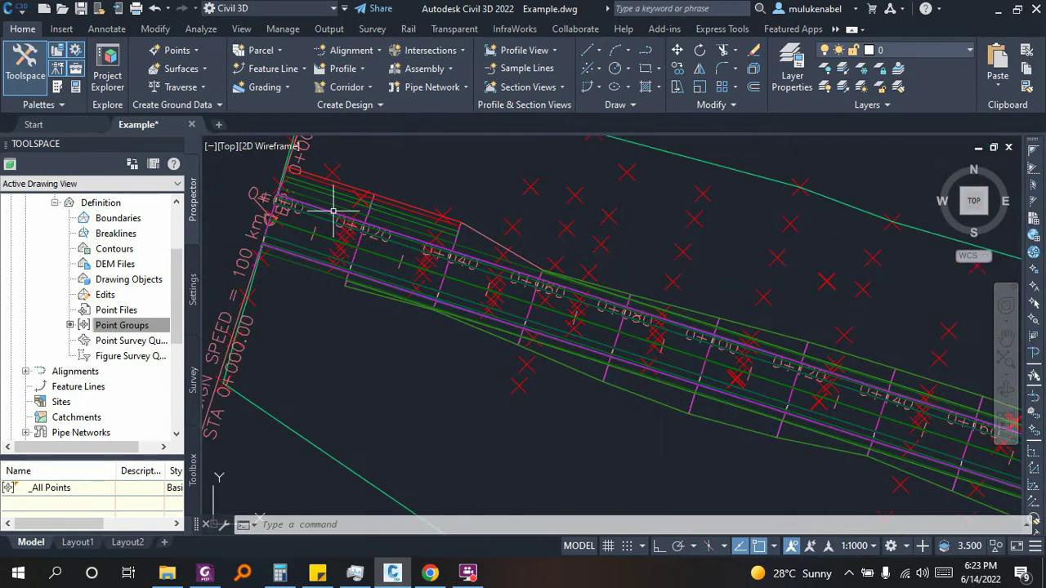
scroll(351, 200, up, 4)
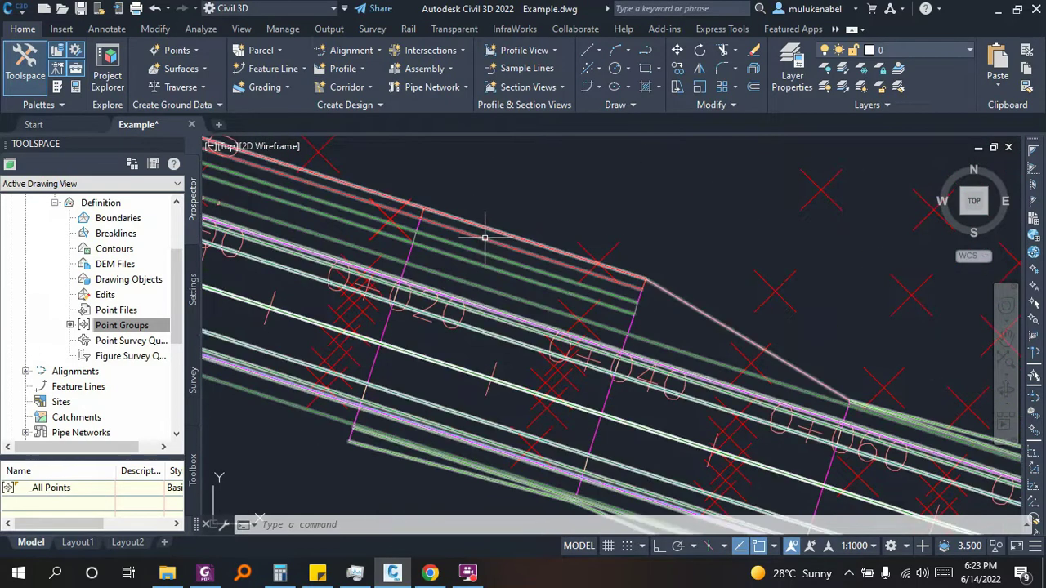
scroll(479, 255, down, 2)
scroll(368, 294, down, 2)
scroll(469, 303, up, 2)
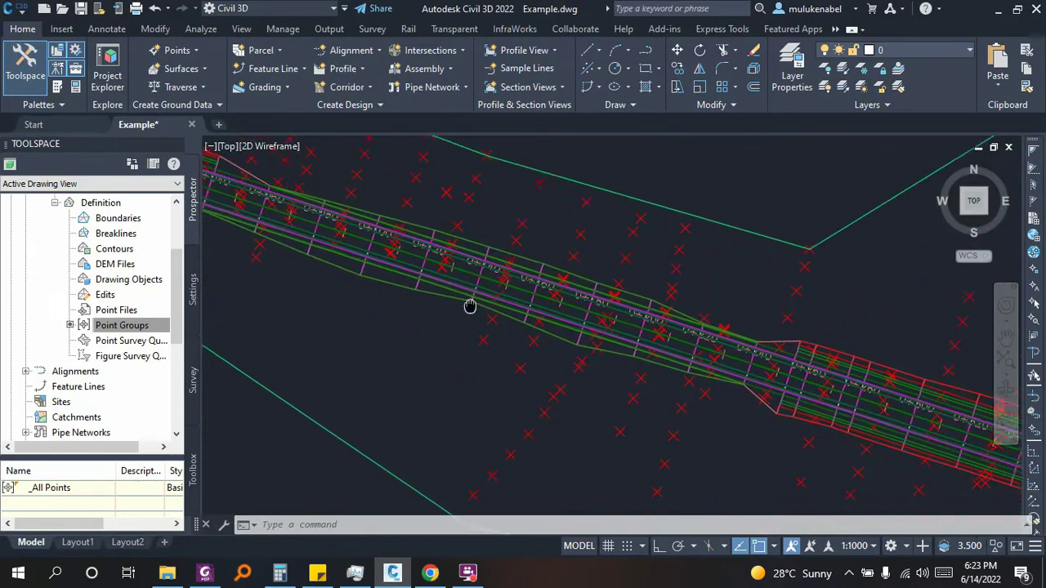
- Pan and zoom along the corridor to inspect its lanes through to the far end
mouse_move(469, 303)
middle_down()
mouse_move(416, 257)
mouse_move(408, 219)
middle_up()
scroll(768, 354, down, 2)
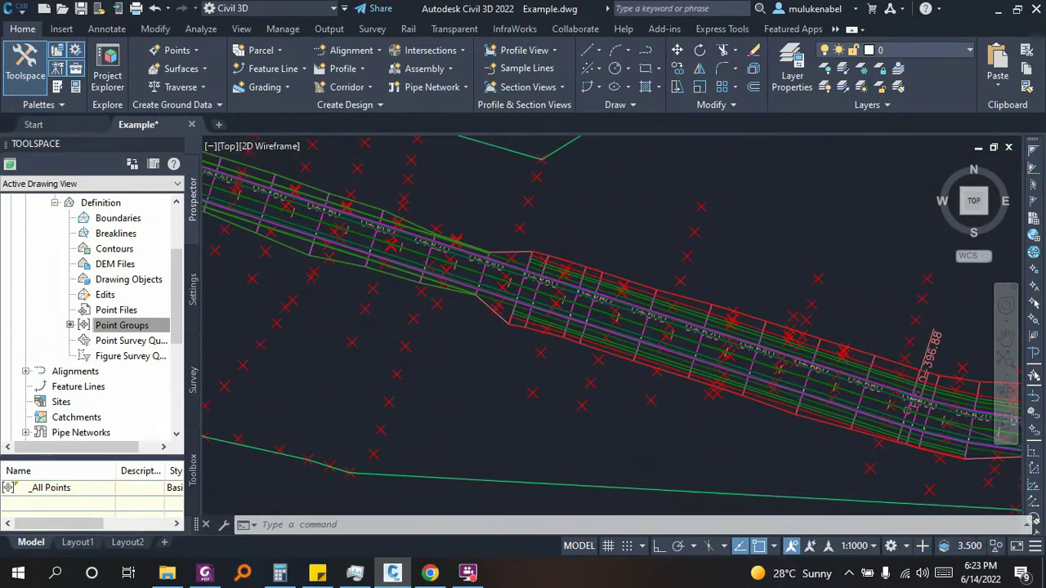
scroll(432, 275, up, 2)
scroll(447, 155, up, 2)
scroll(447, 155, up, 1)
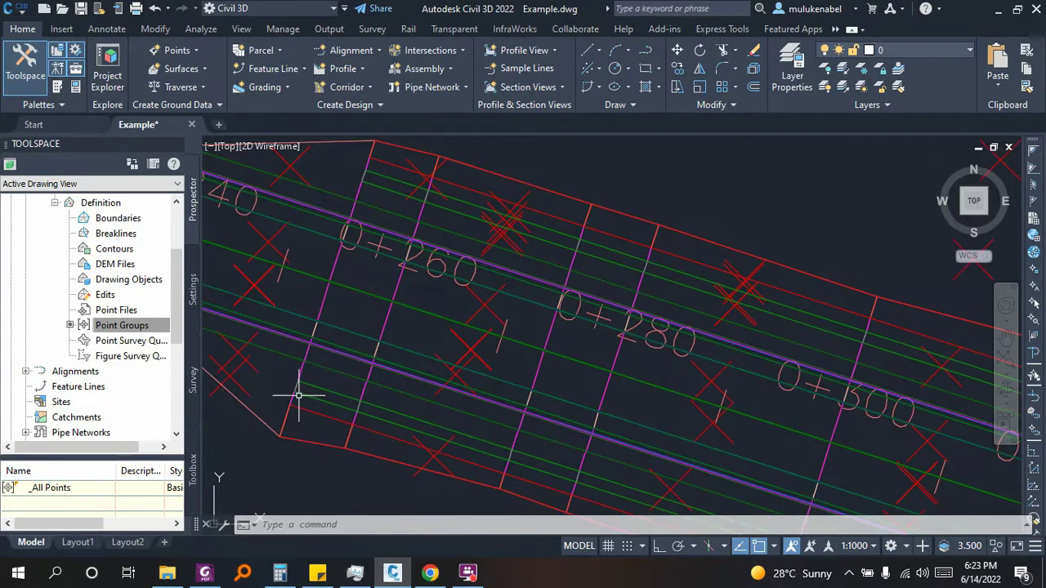
scroll(643, 354, down, 3)
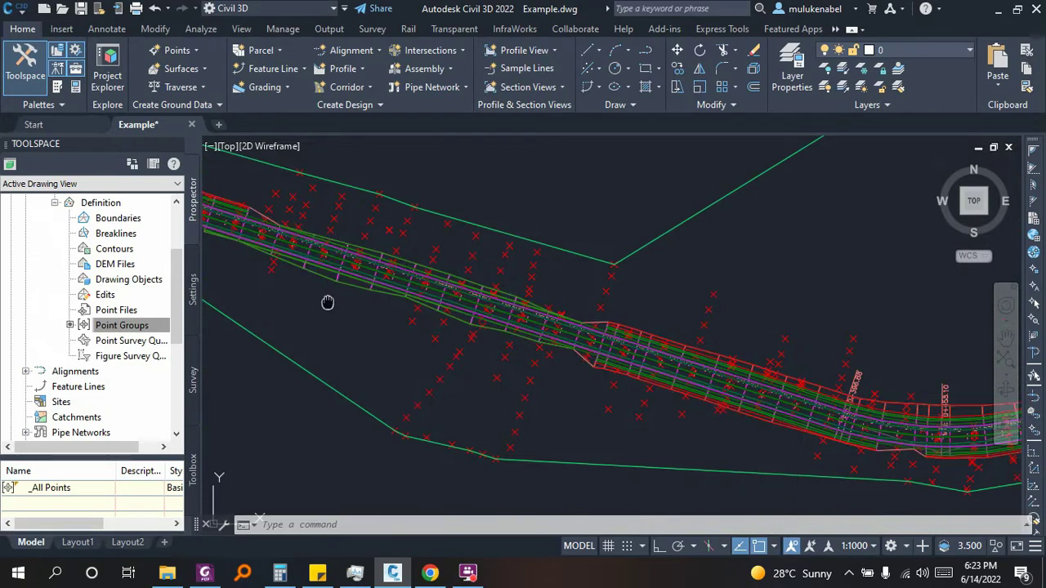
scroll(556, 379, up, 3)
scroll(489, 313, up, 2)
scroll(384, 285, up, 1)
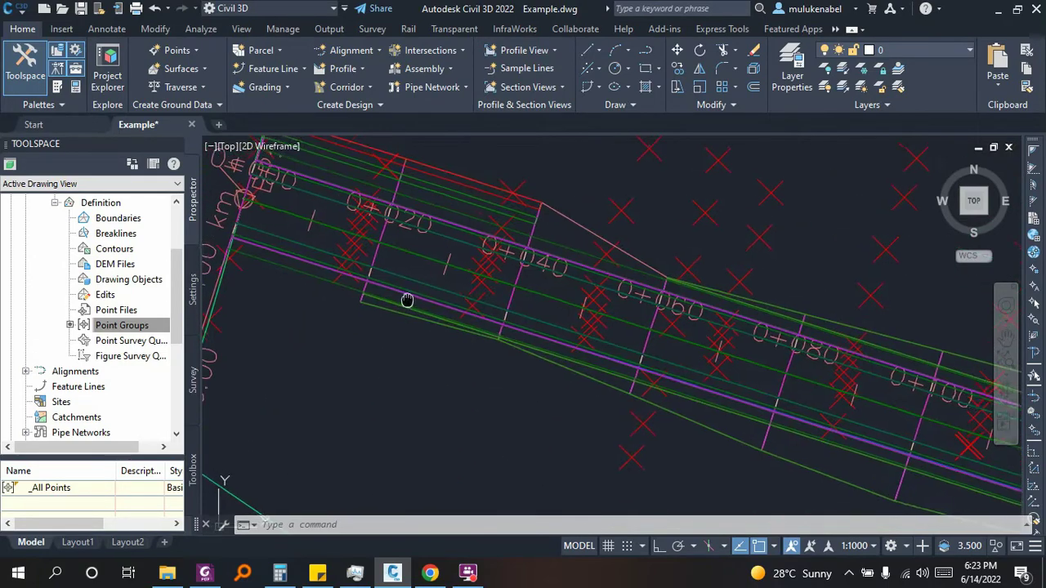
scroll(406, 299, up, 1)
scroll(306, 249, up, 1)
scroll(307, 250, up, 1)
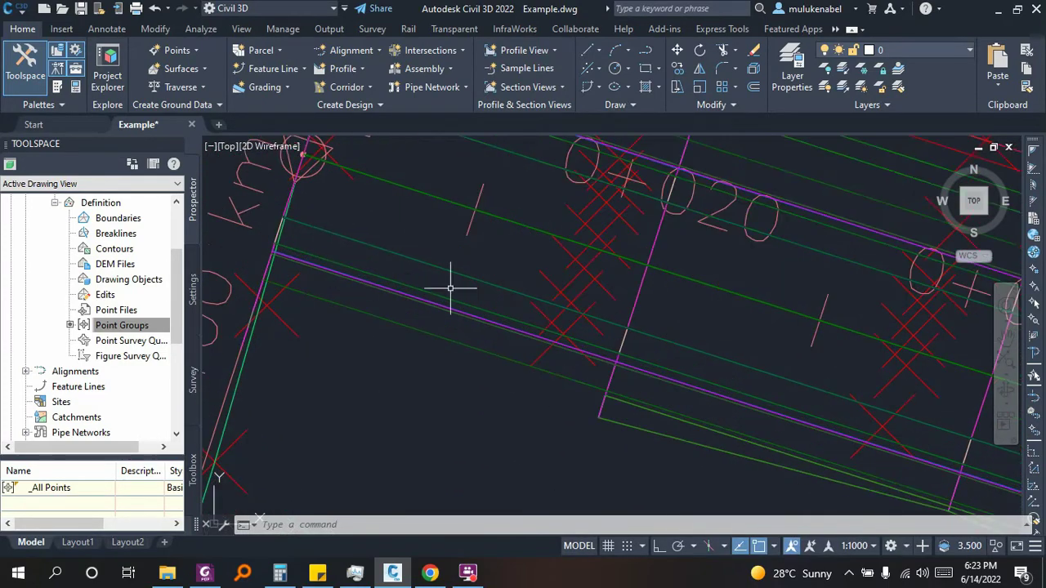
middle_drag(622, 349, 480, 357)
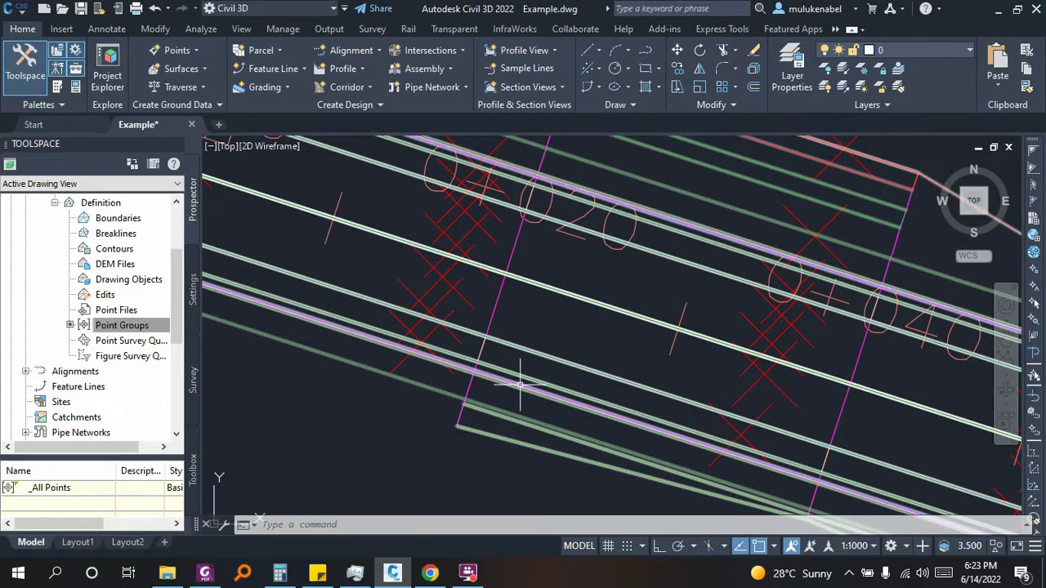
scroll(354, 338, down, 1)
scroll(355, 338, down, 2)
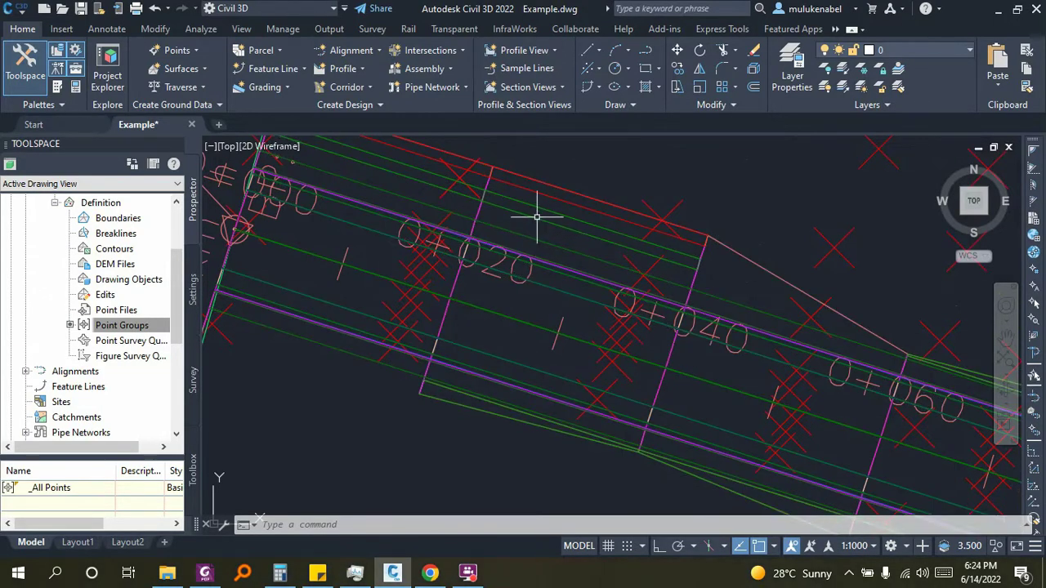
scroll(235, 227, down, 5)
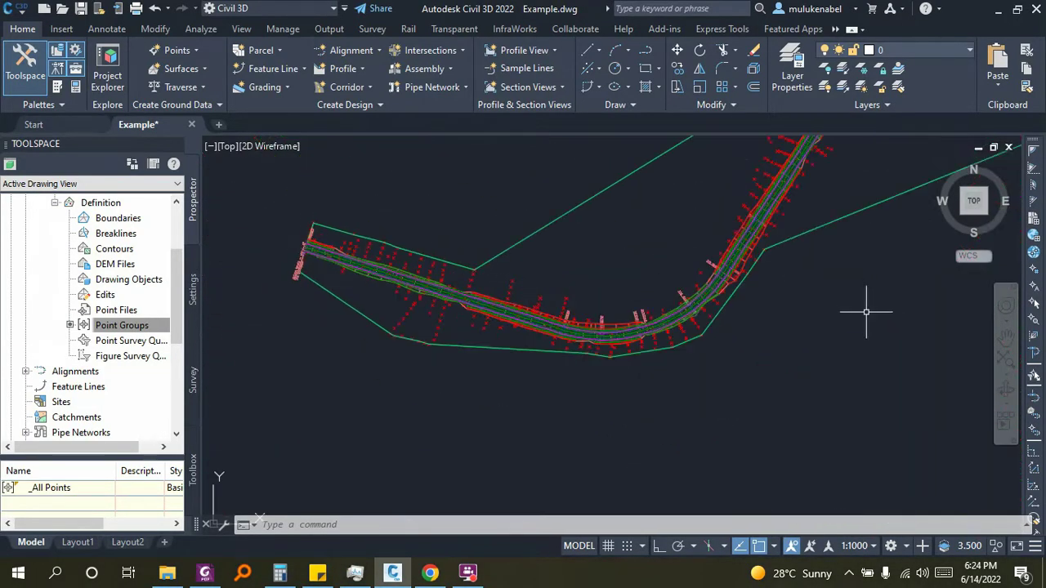
mouse_move(866, 311)
middle_down()
mouse_move(565, 483)
mouse_move(316, 439)
mouse_move(385, 422)
middle_up()
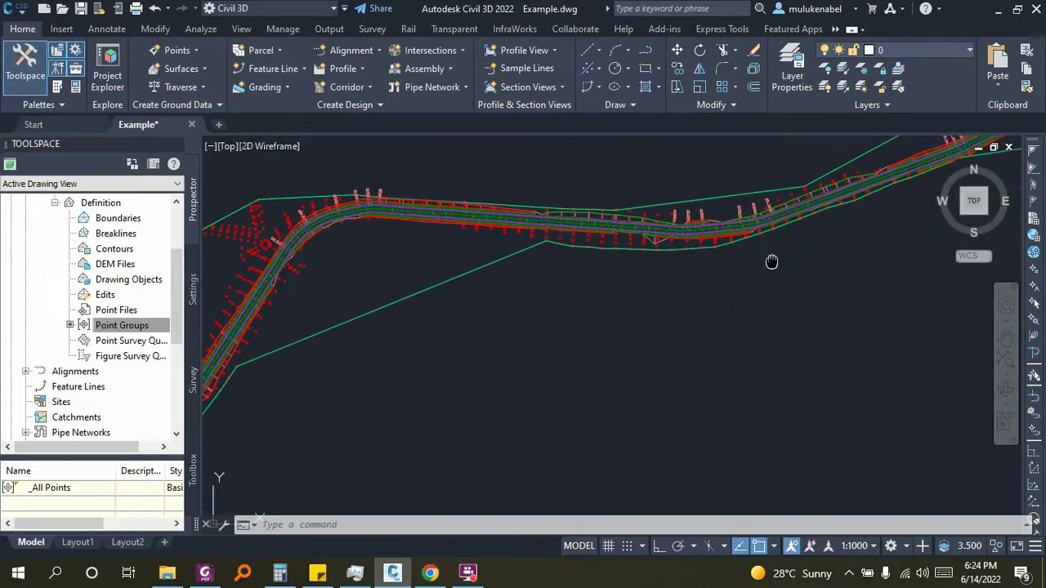
mouse_move(772, 262)
middle_down()
mouse_move(490, 319)
mouse_move(279, 417)
middle_up()
scroll(609, 289, up, 5)
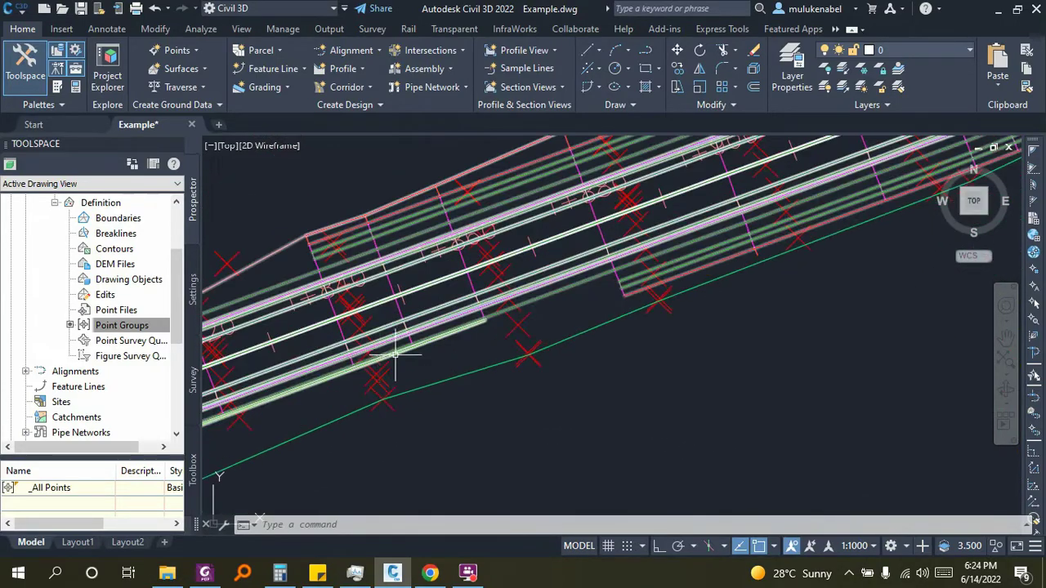
scroll(610, 289, up, 2)
scroll(610, 290, down, 6)
scroll(594, 288, down, 3)
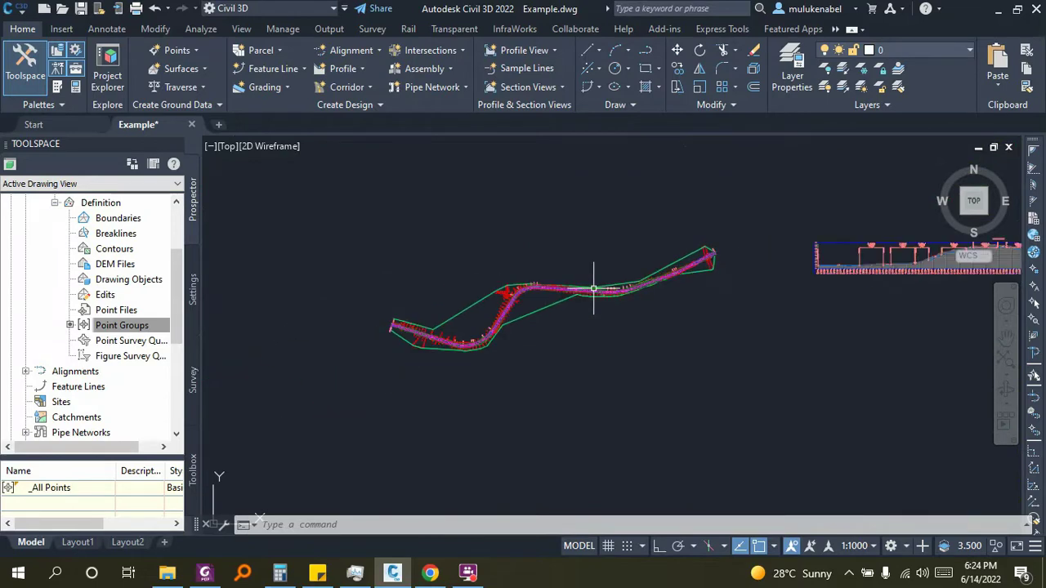
scroll(471, 344, up, 6)
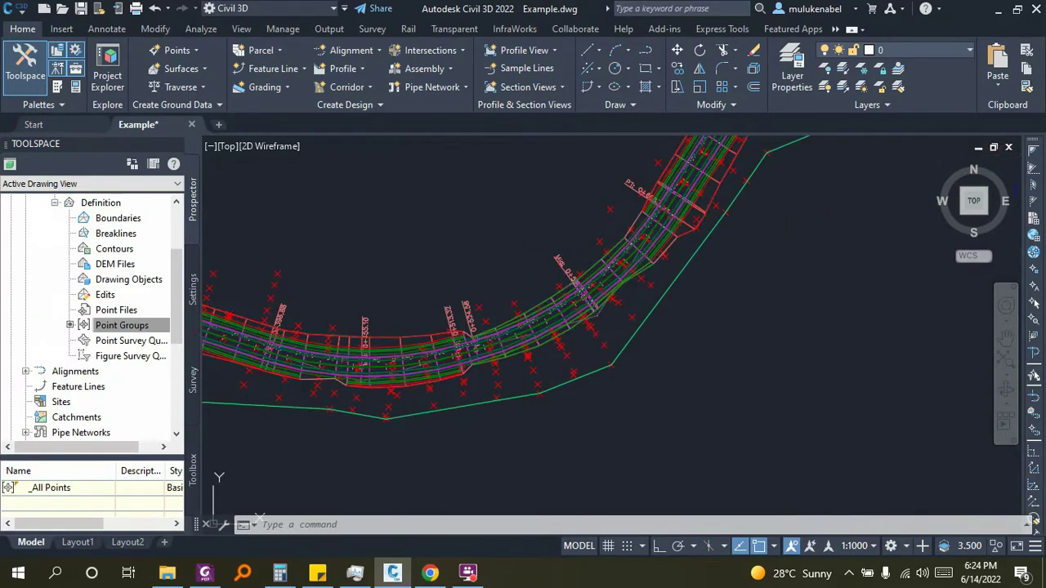
- Start a DRIVE along the corridor using its Crown feature line as the path
click(471, 353)
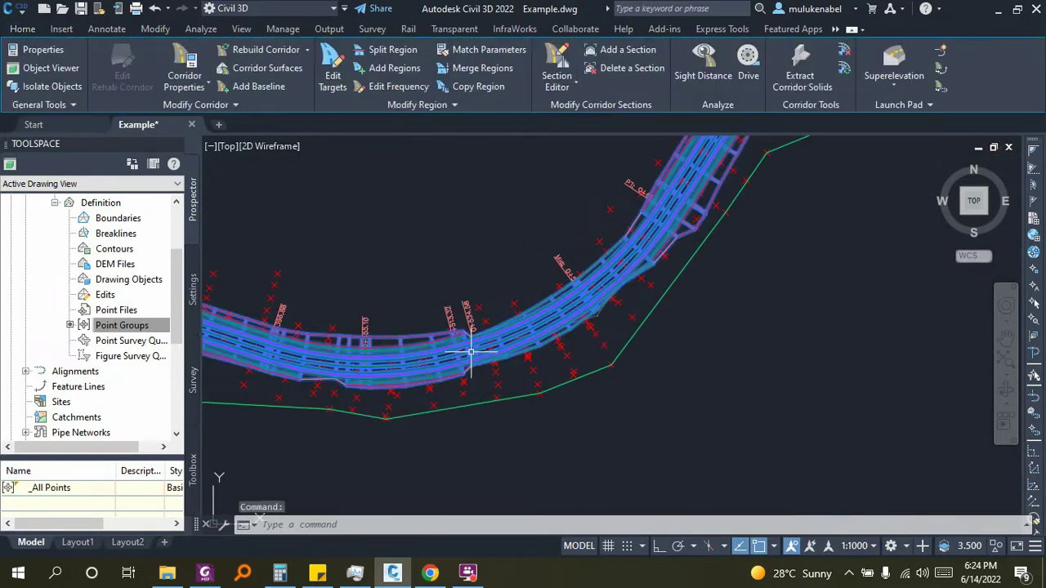
click(748, 61)
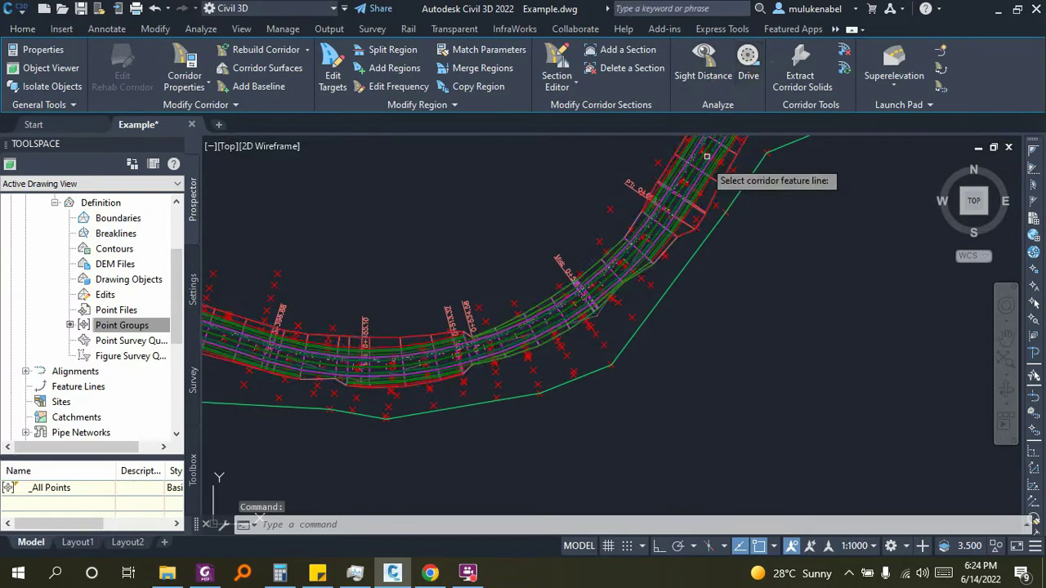
scroll(446, 327, up, 6)
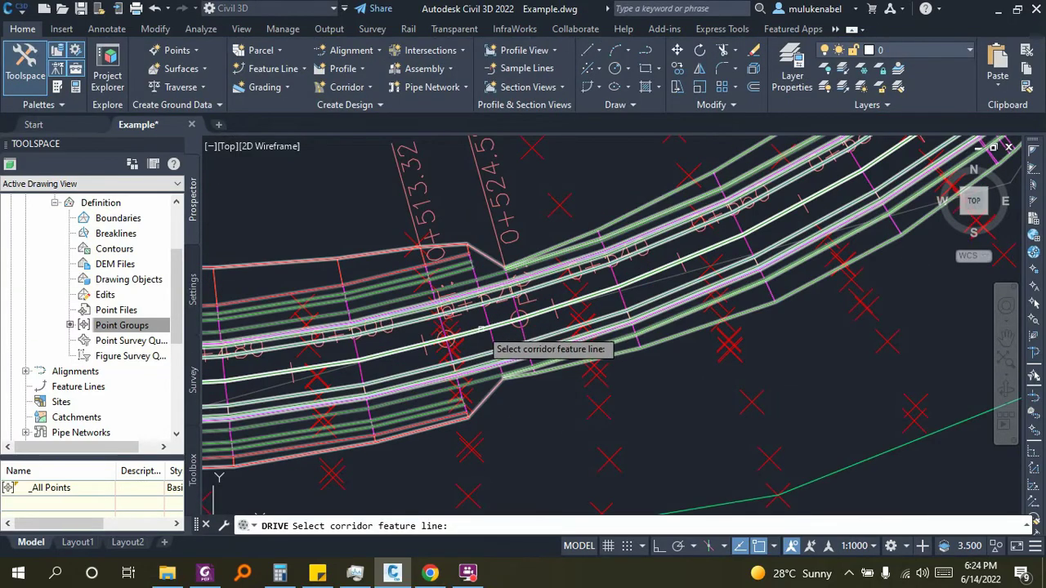
click(479, 337)
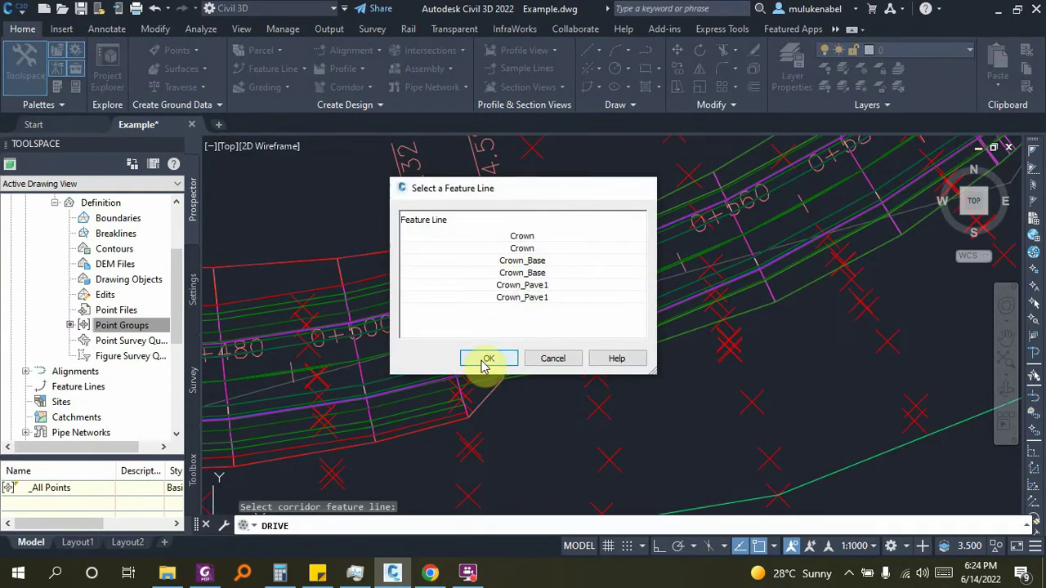
click(485, 357)
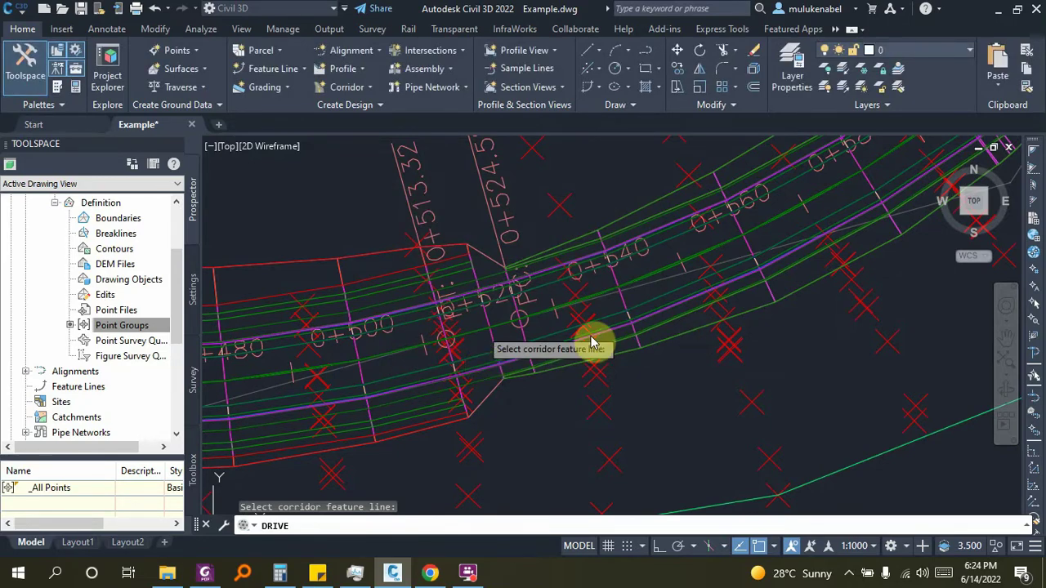
click(543, 373)
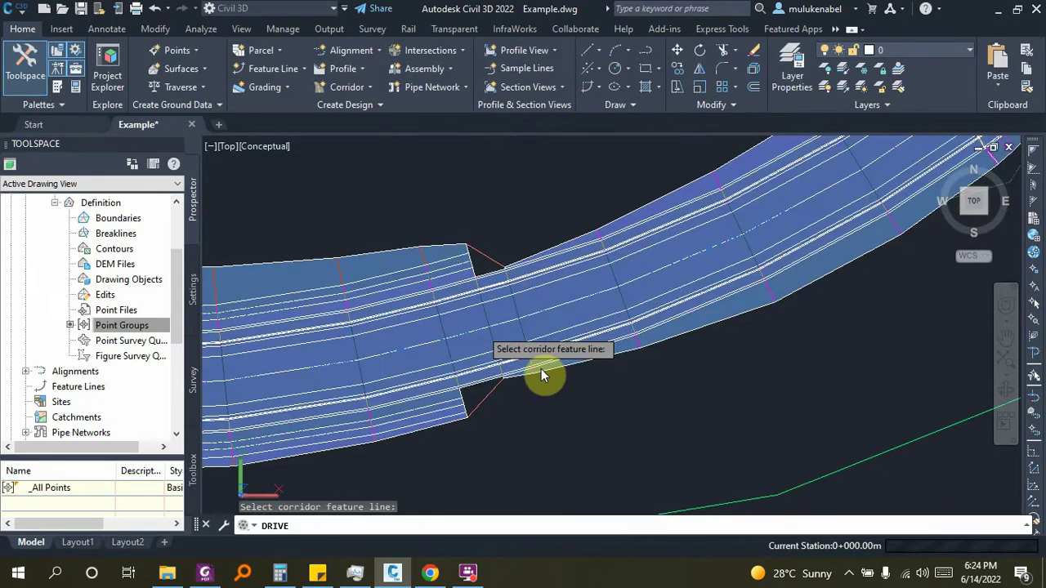
- Play the drive-through along the road to station 0+682.86, then exit with Esc
click(540, 365)
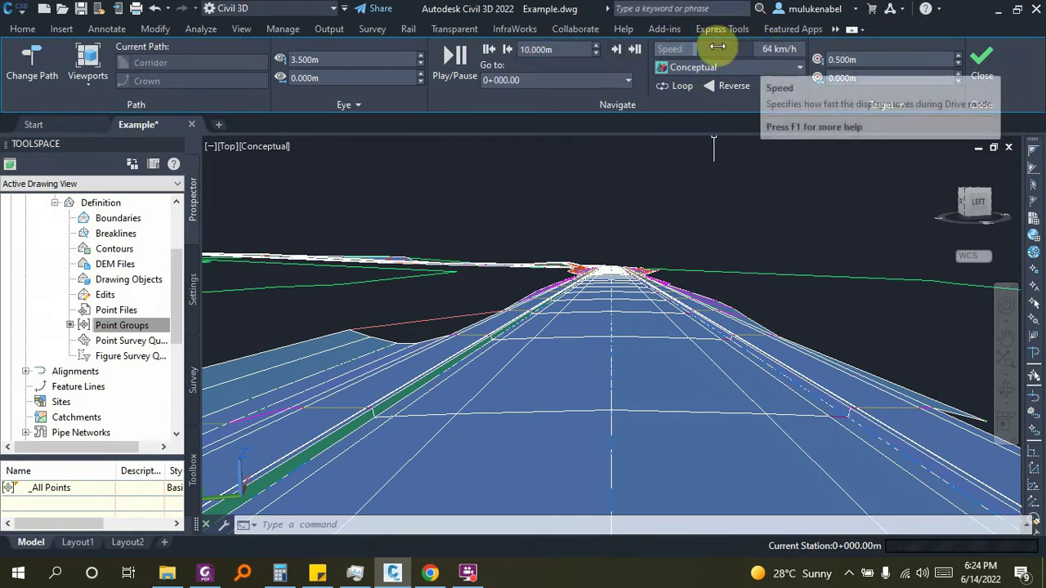
click(457, 64)
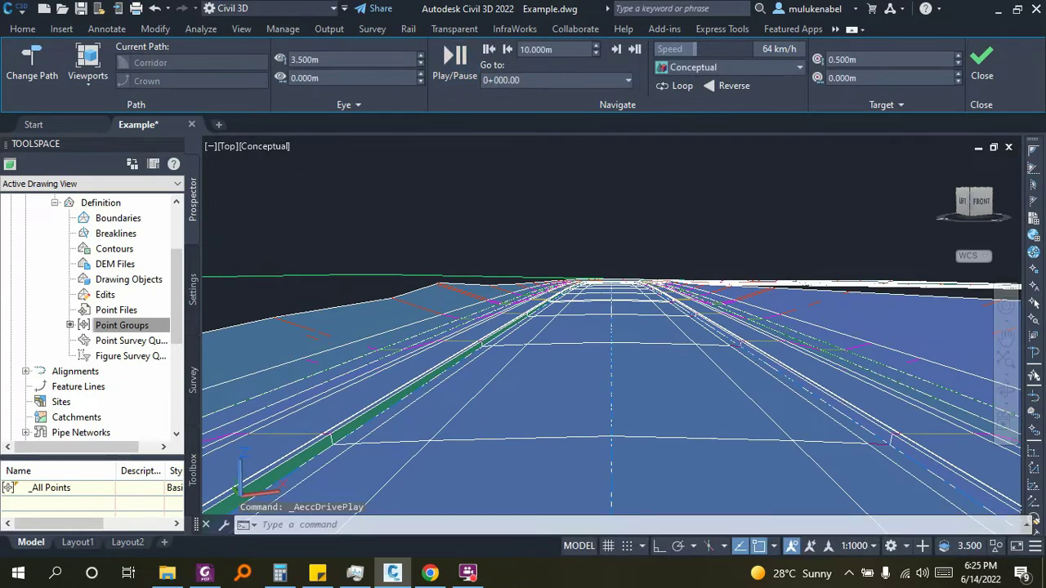
key(Escape)
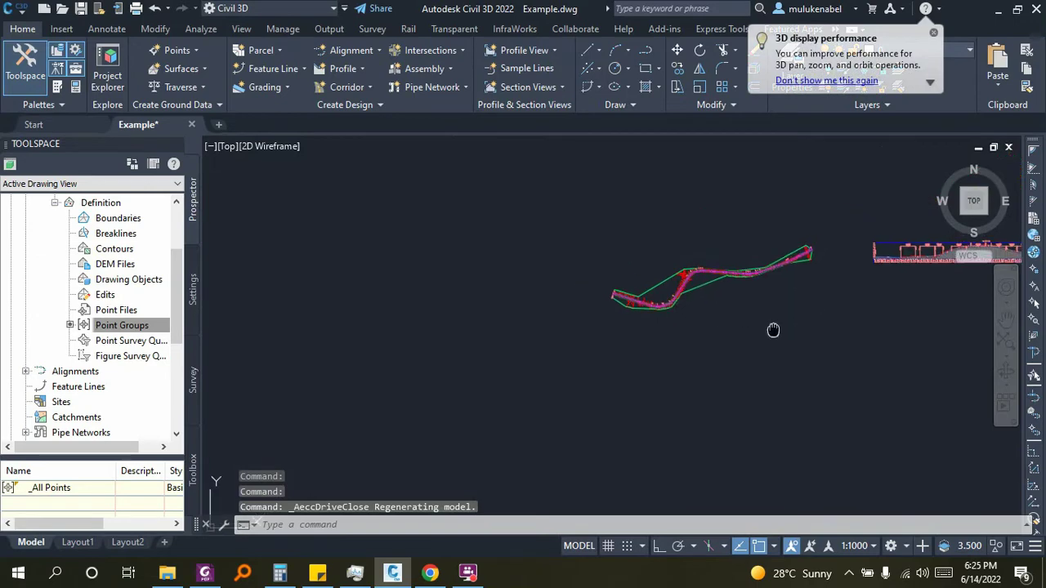
- Zoom in and out to inspect the corridor along its length
scroll(532, 286, up, 5)
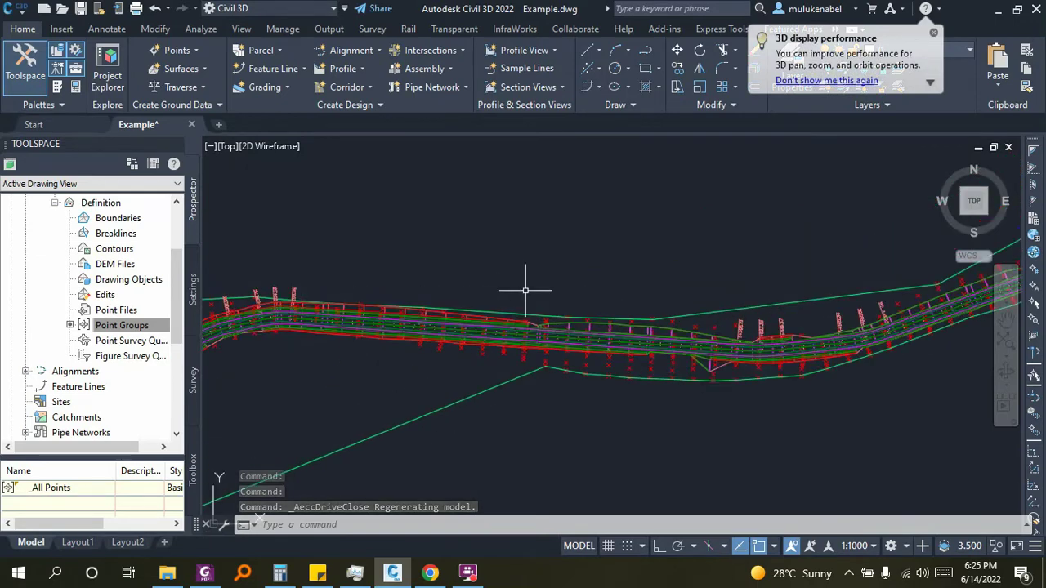
scroll(515, 347, up, 3)
scroll(551, 241, up, 2)
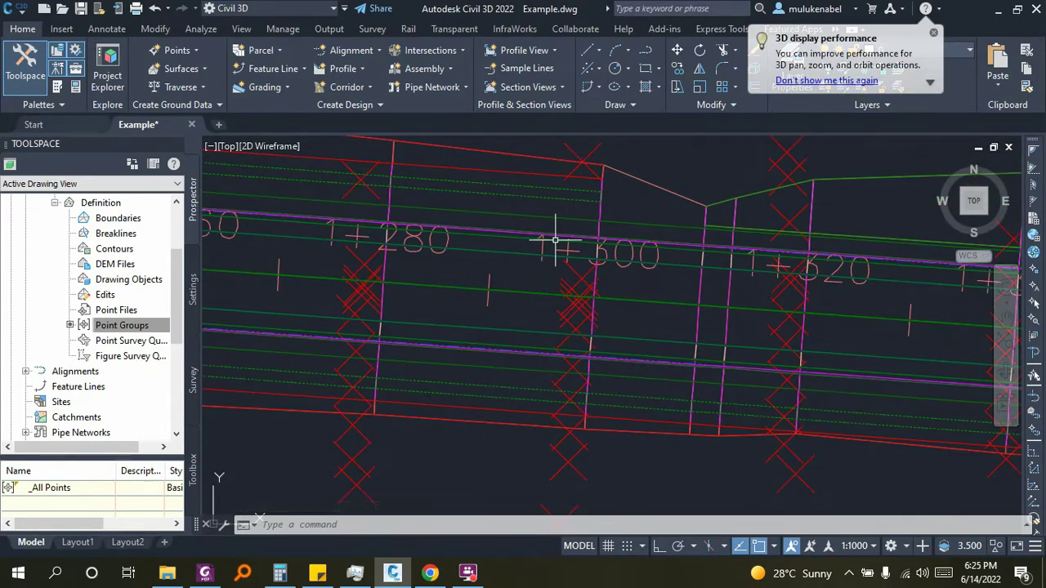
scroll(518, 275, down, 4)
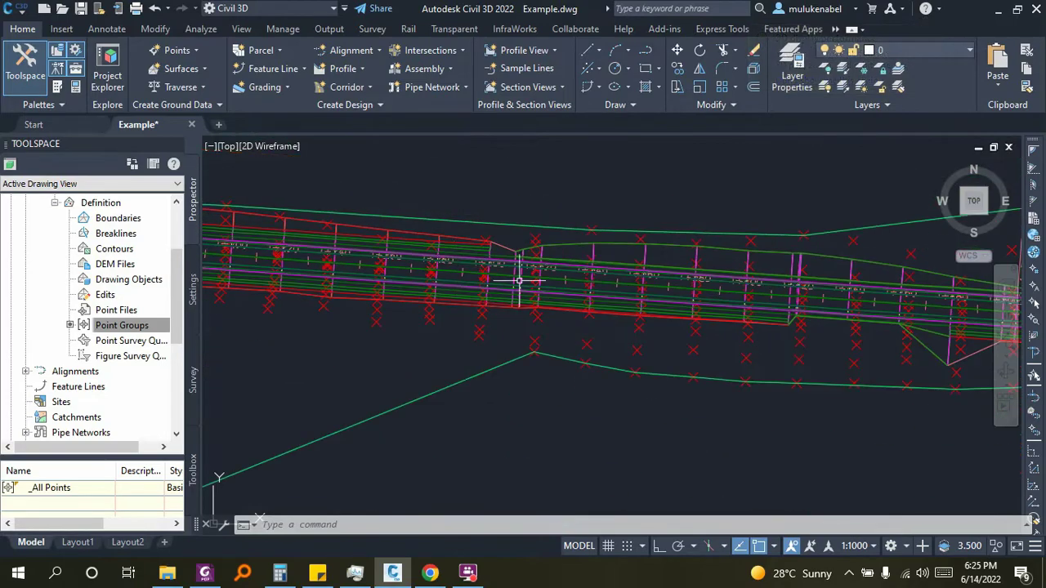
scroll(553, 310, down, 1)
scroll(736, 318, down, 2)
scroll(517, 238, down, 2)
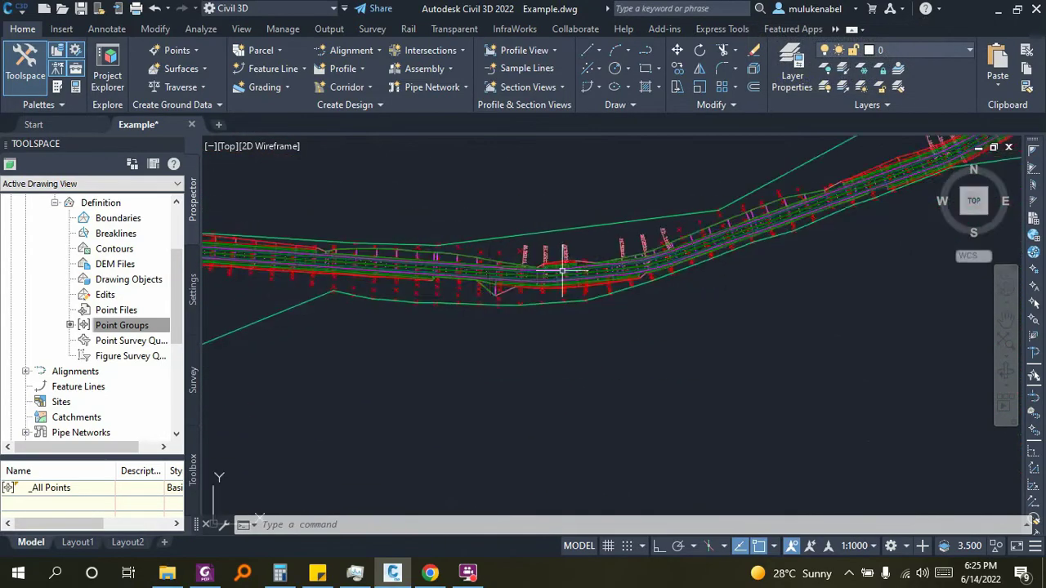
scroll(606, 266, down, 3)
scroll(341, 312, down, 5)
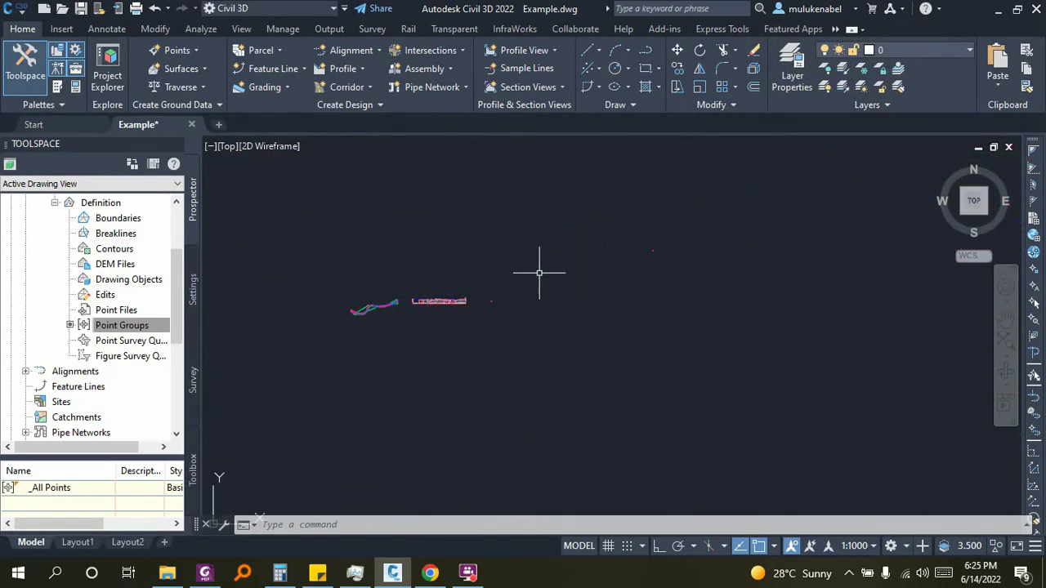
scroll(539, 273, down, 5)
scroll(525, 290, up, 2)
- Centre a corridor section in view and select the corridor
middle_drag(327, 372, 532, 303)
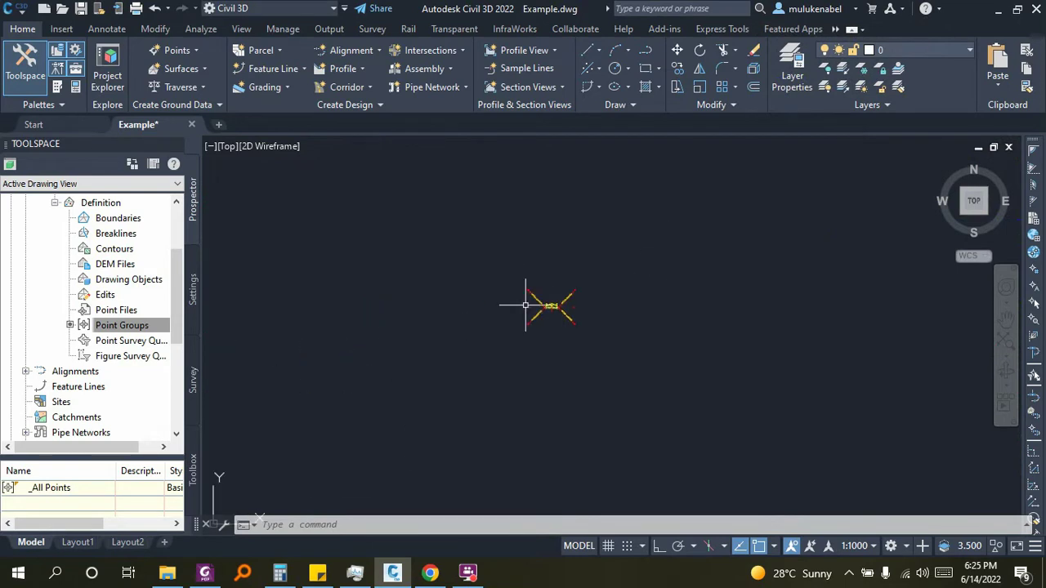
scroll(532, 303, up, 4)
scroll(660, 264, down, 4)
scroll(661, 309, up, 3)
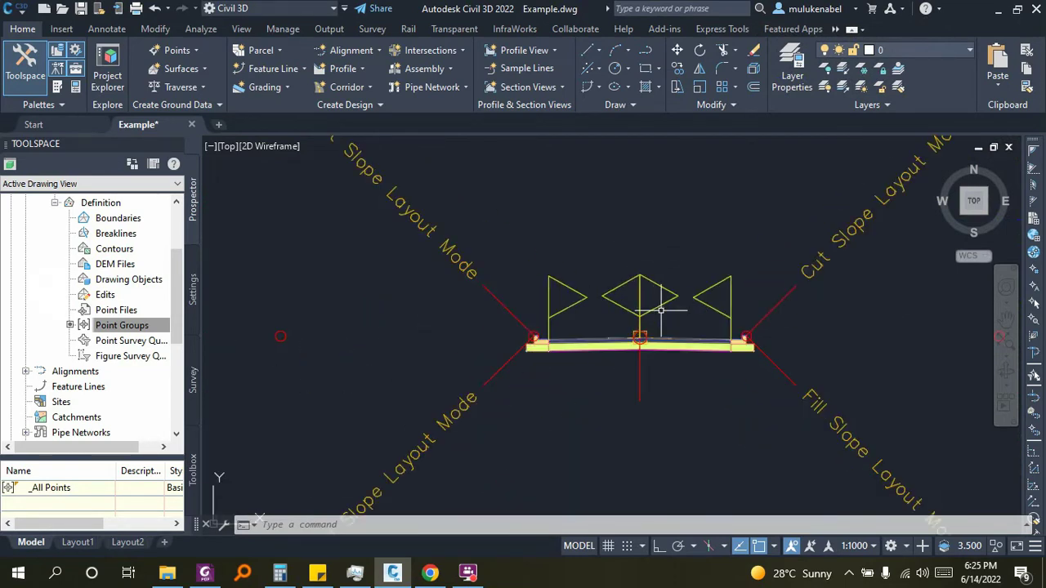
scroll(661, 309, down, 4)
scroll(760, 229, down, 5)
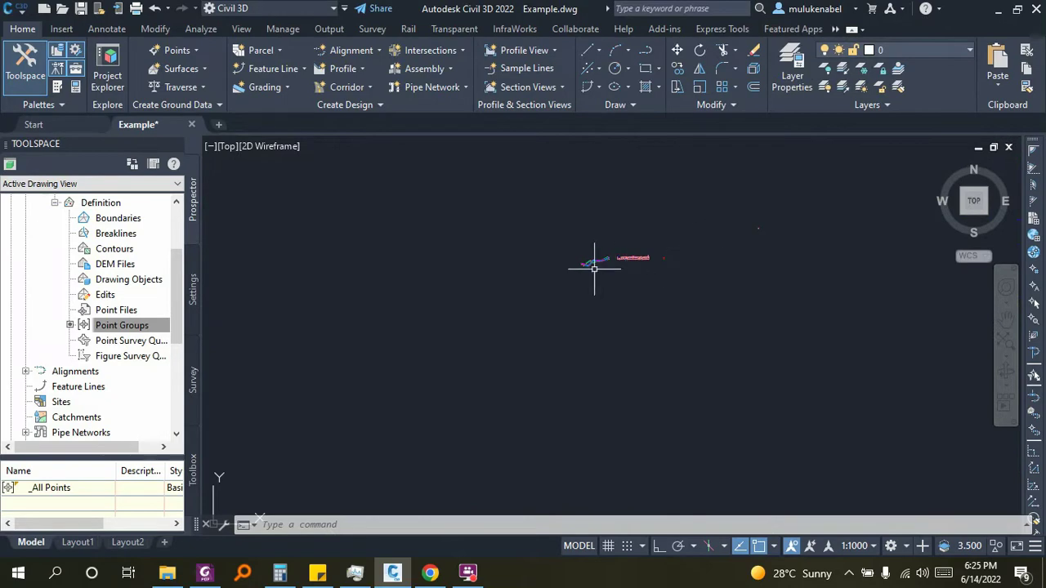
scroll(594, 268, up, 5)
scroll(482, 250, up, 1)
scroll(467, 338, up, 3)
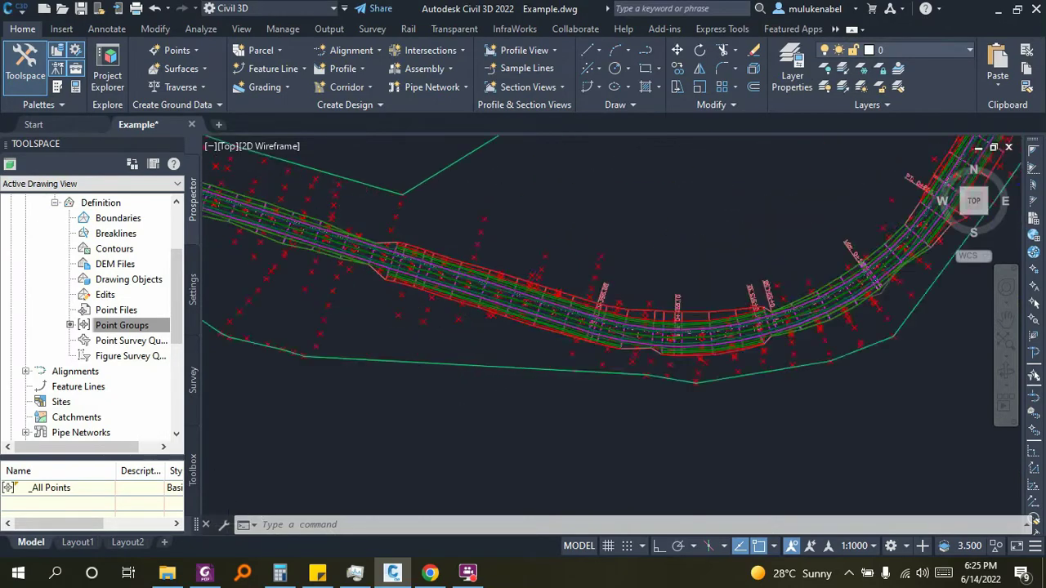
scroll(455, 305, up, 4)
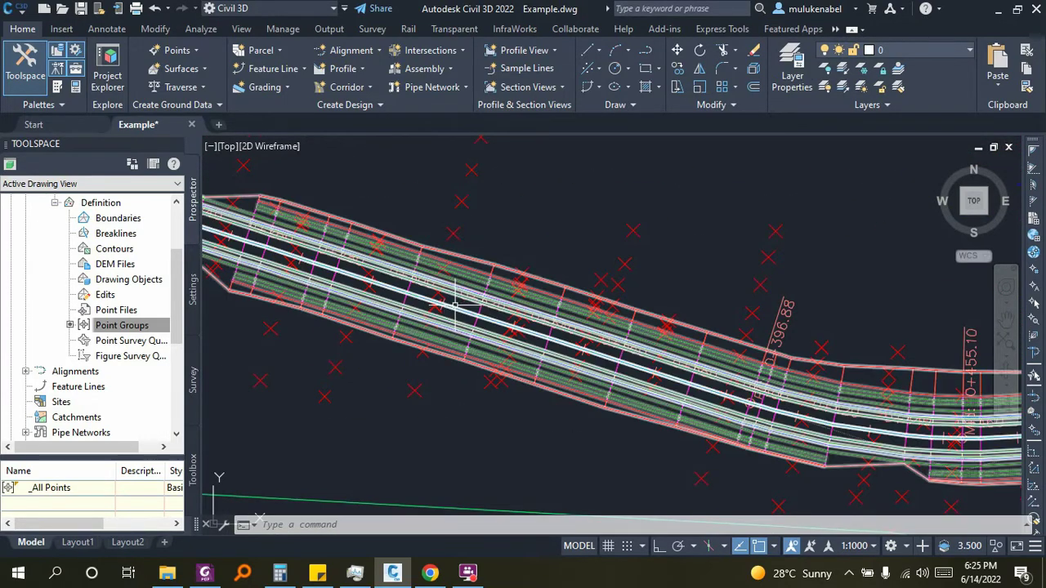
click(455, 307)
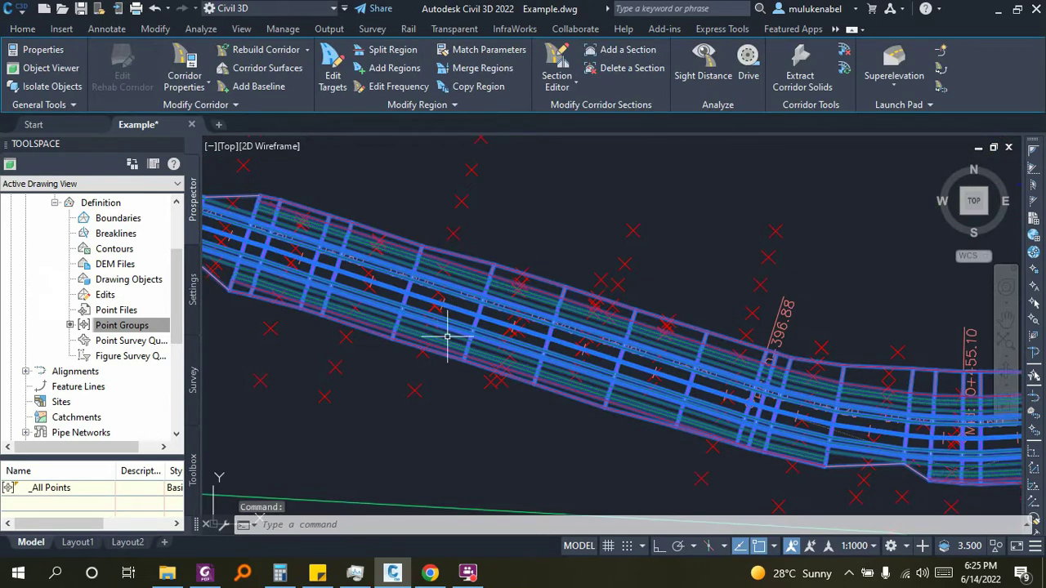
scroll(447, 336, down, 4)
- In Corridor Properties, keep Assembly as the corridor region's assembly and confirm
click(183, 61)
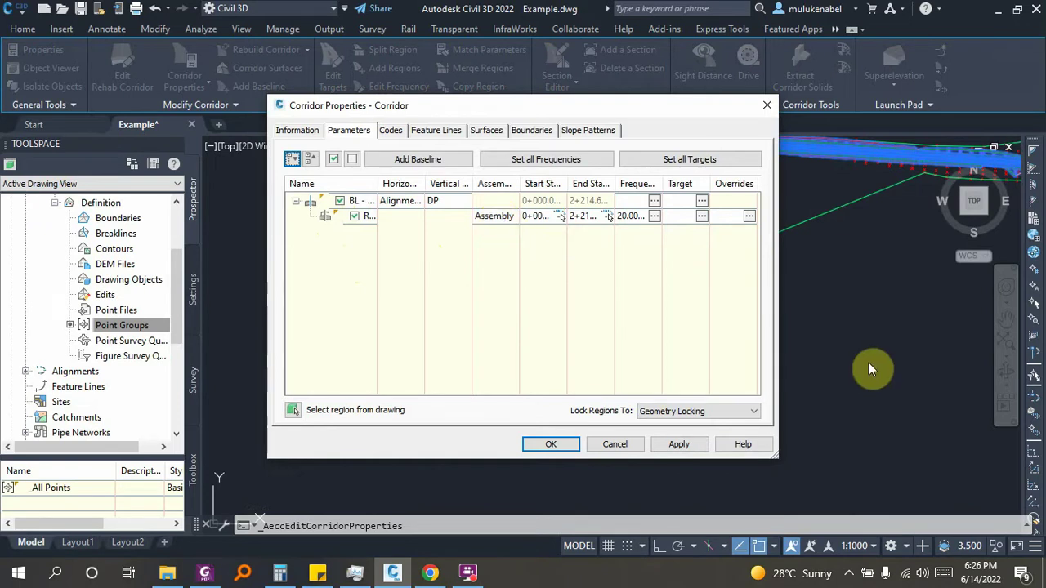
click(505, 215)
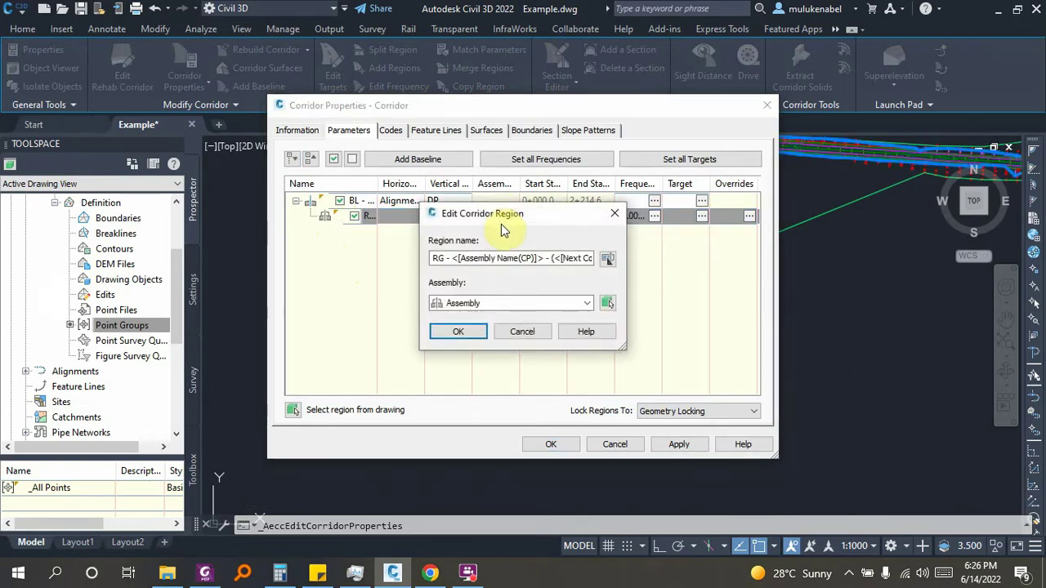
click(492, 302)
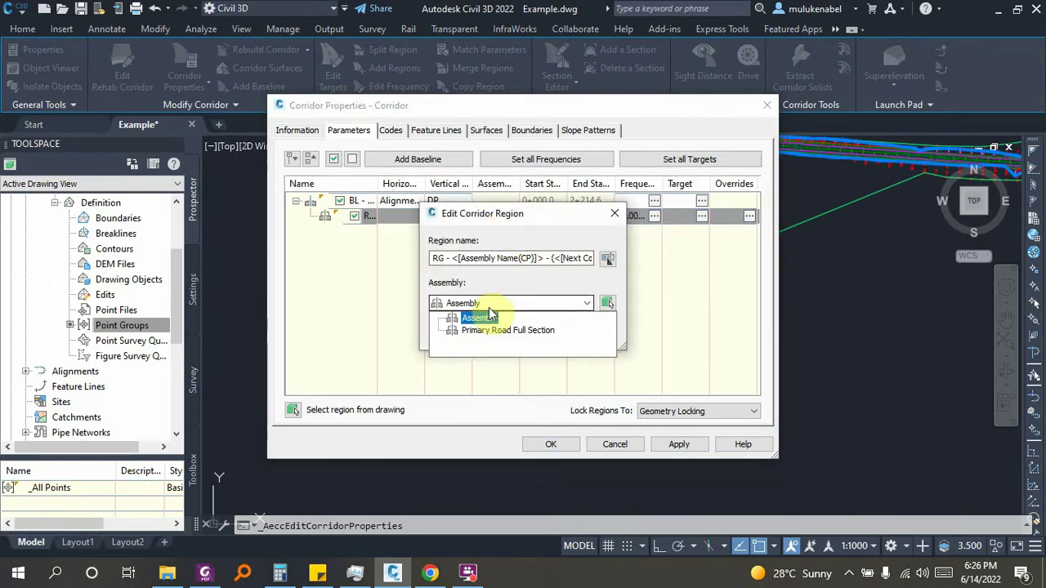
click(613, 214)
click(613, 214)
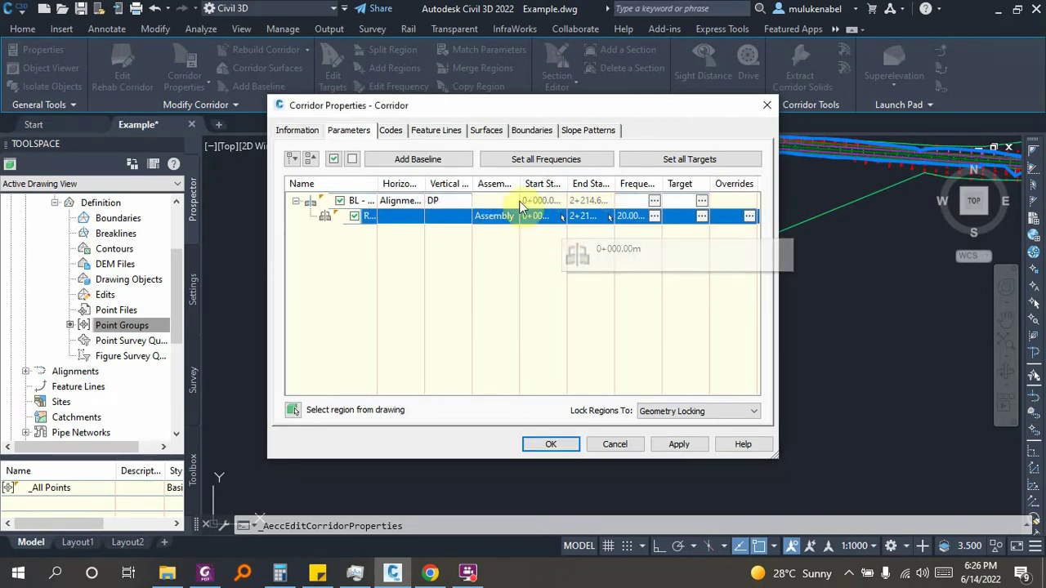
- Add a second baseline to the corridor
click(414, 163)
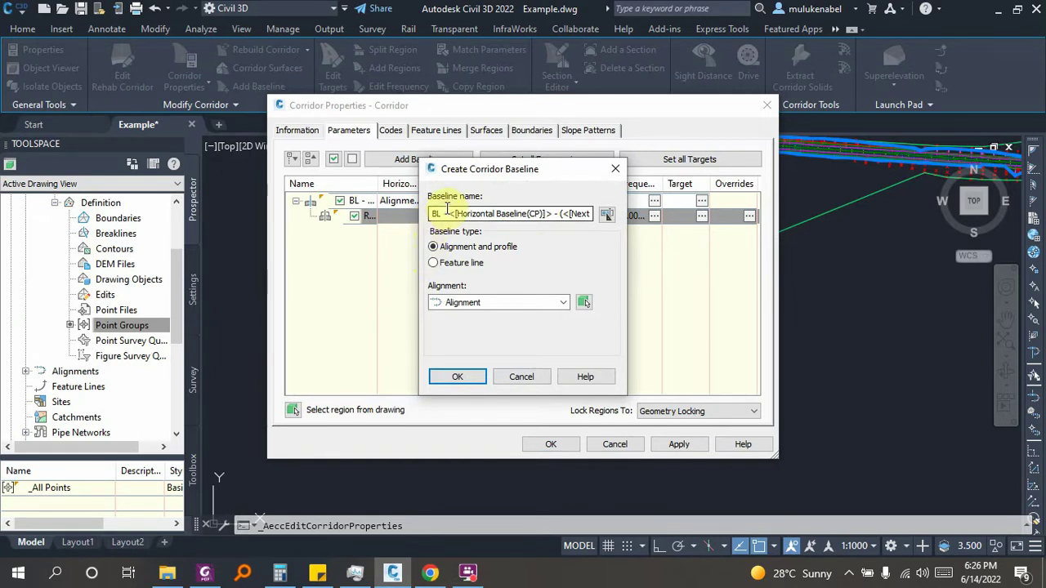
click(454, 214)
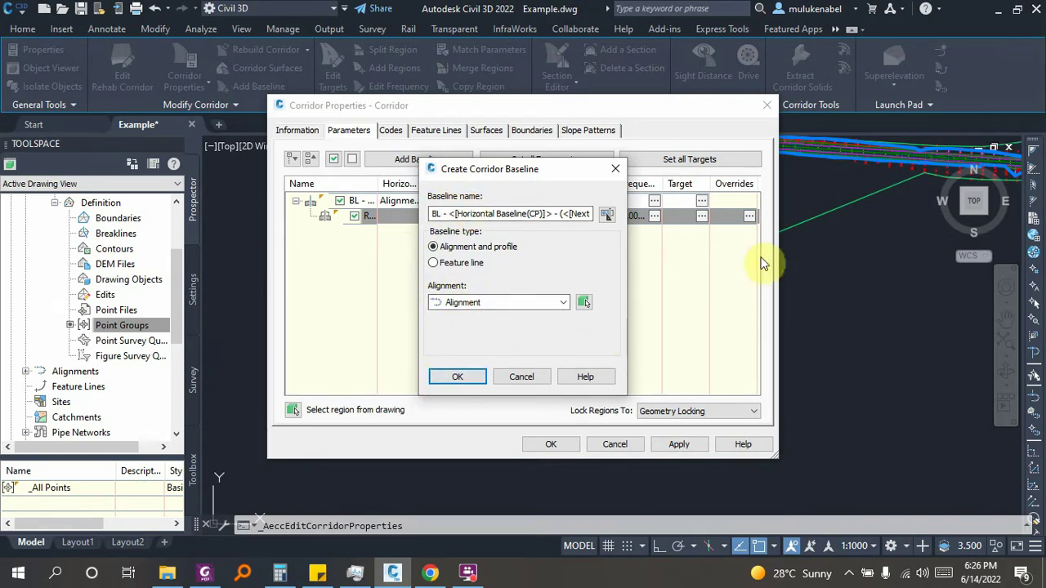
click(458, 376)
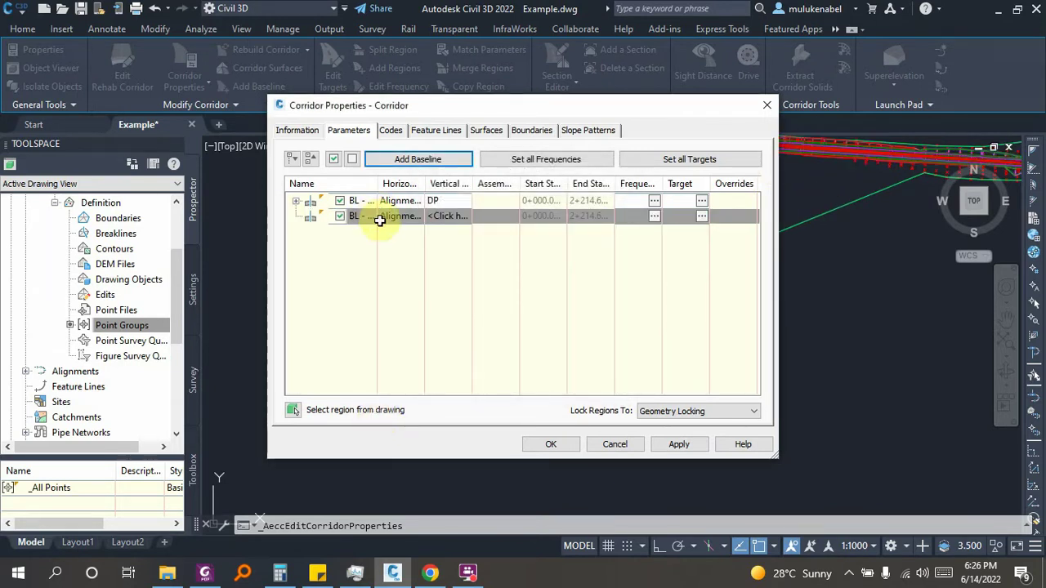
- Add region RG to the new baseline using the Primary Road Full Section assembly
right_click(401, 217)
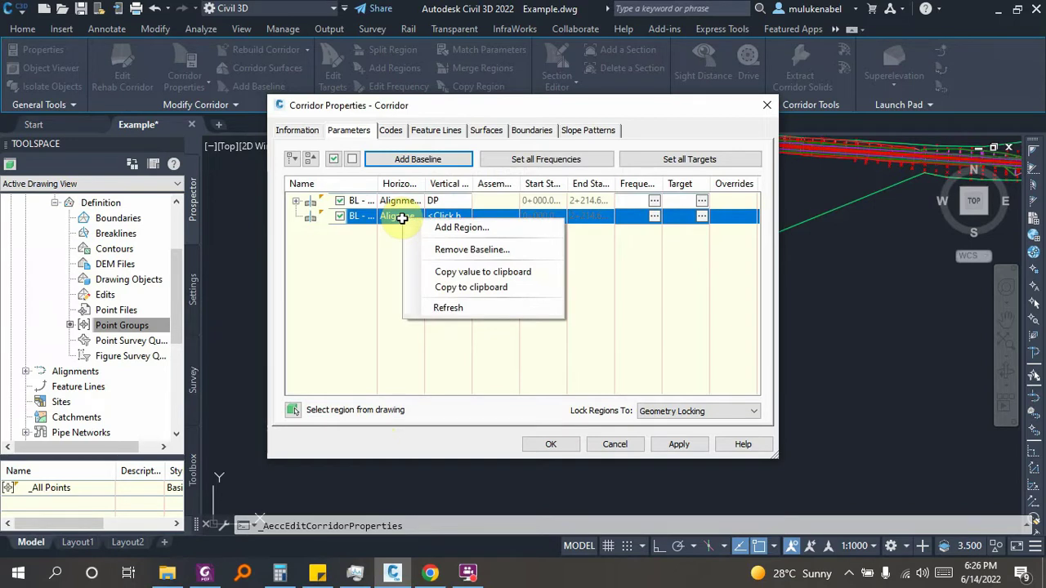
right_click(399, 217)
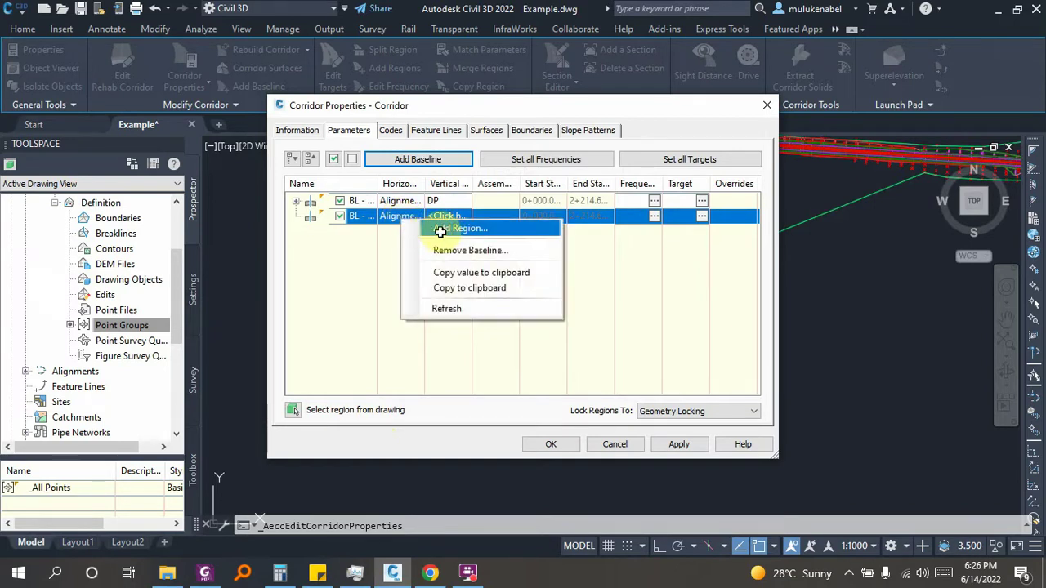
click(445, 230)
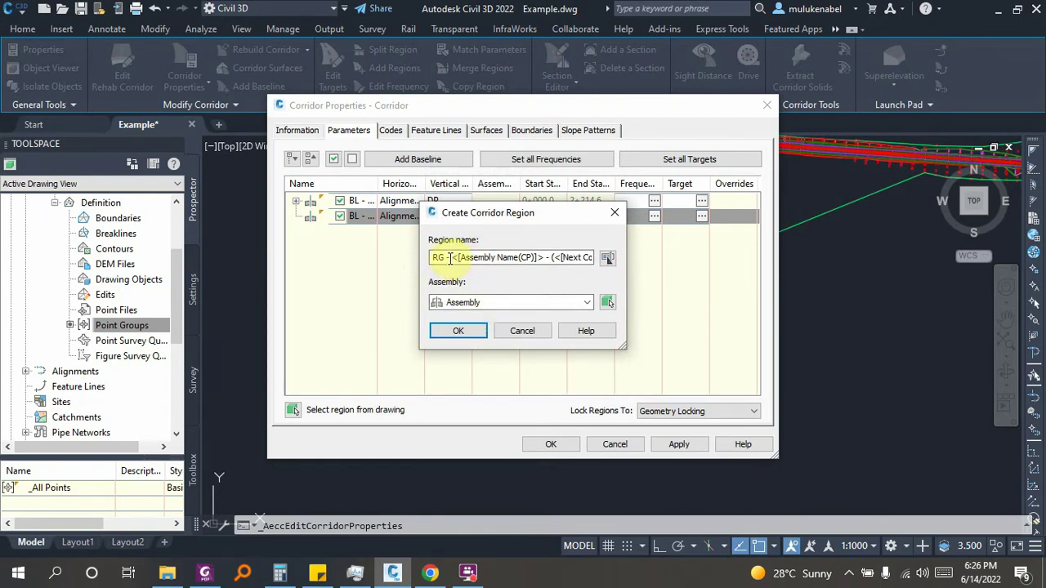
drag(450, 258, 600, 263)
text(RG)
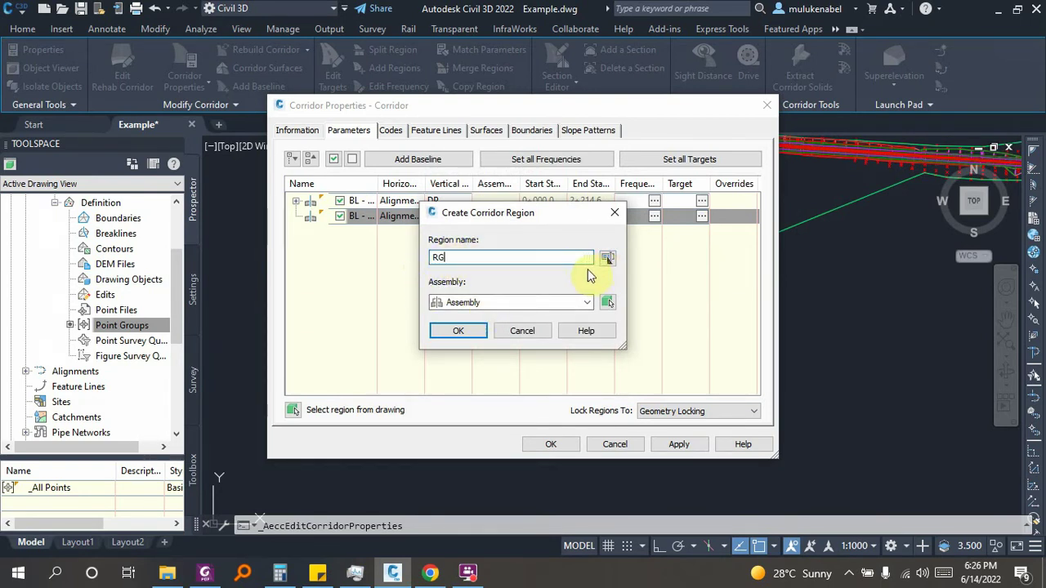
click(471, 303)
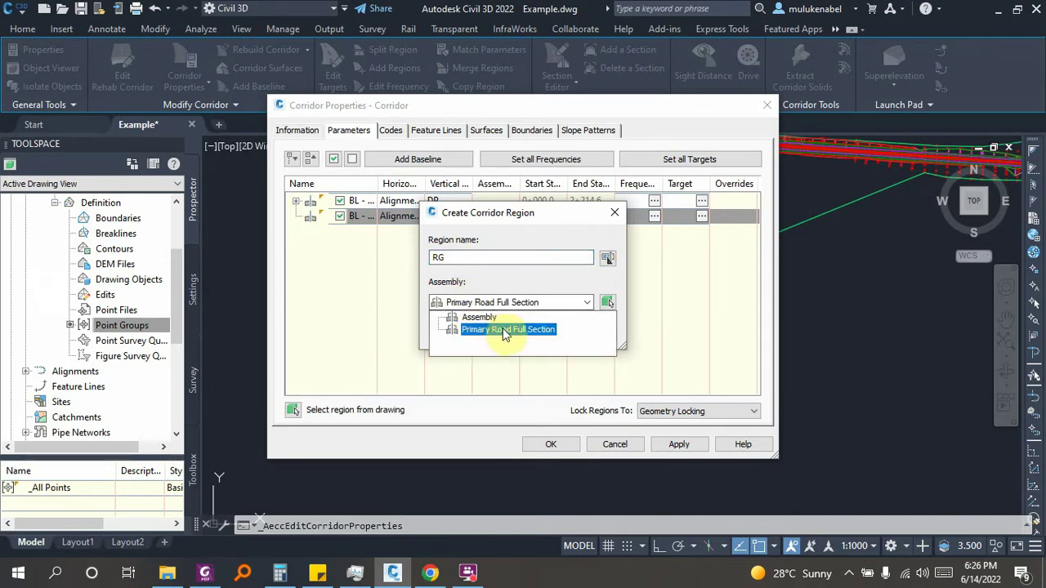
click(505, 330)
click(469, 335)
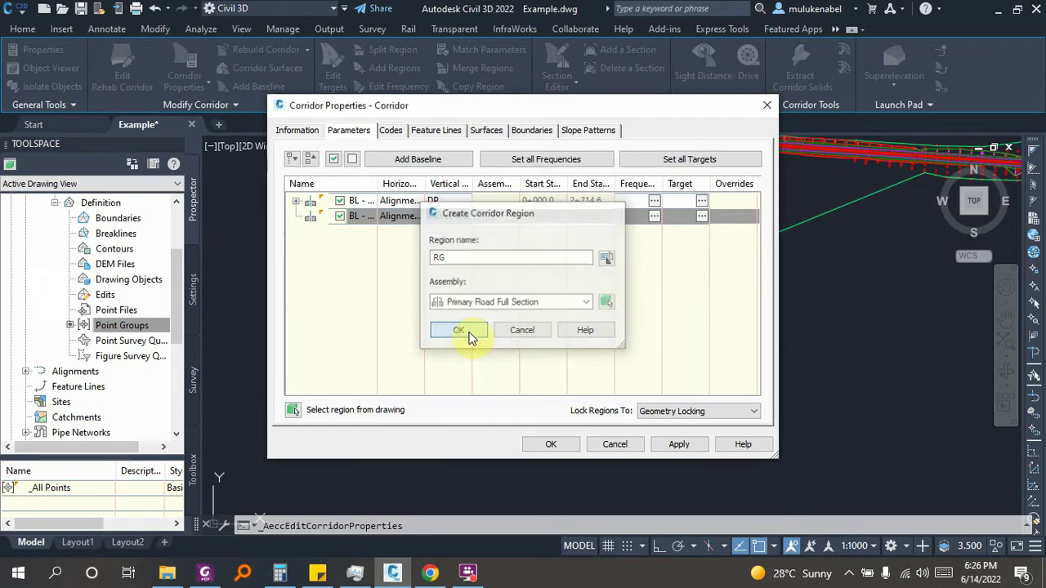
click(297, 219)
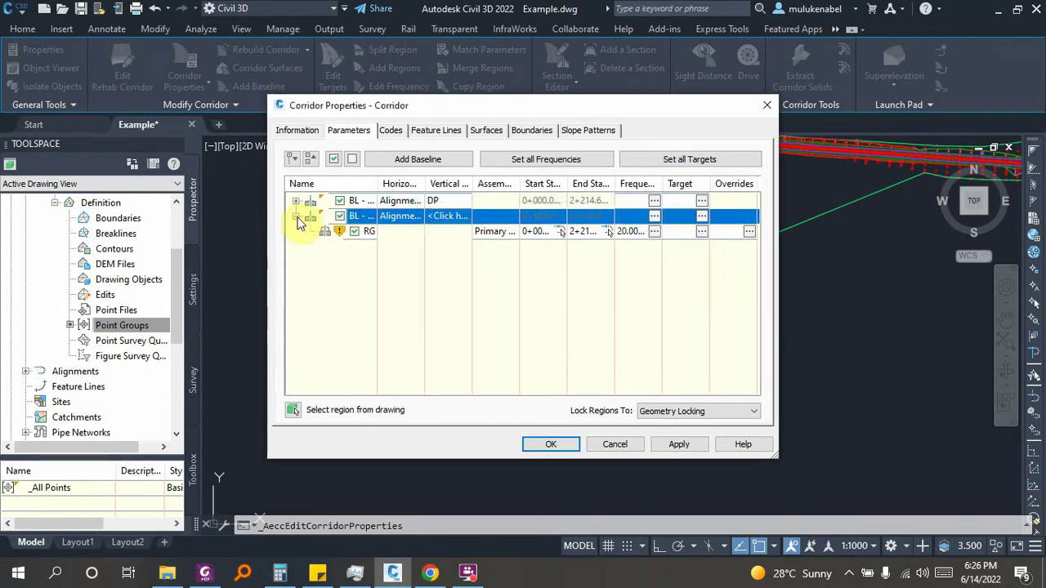
click(295, 201)
- End the first baseline's region at station 1+500 and start region RG at 1+500
click(530, 217)
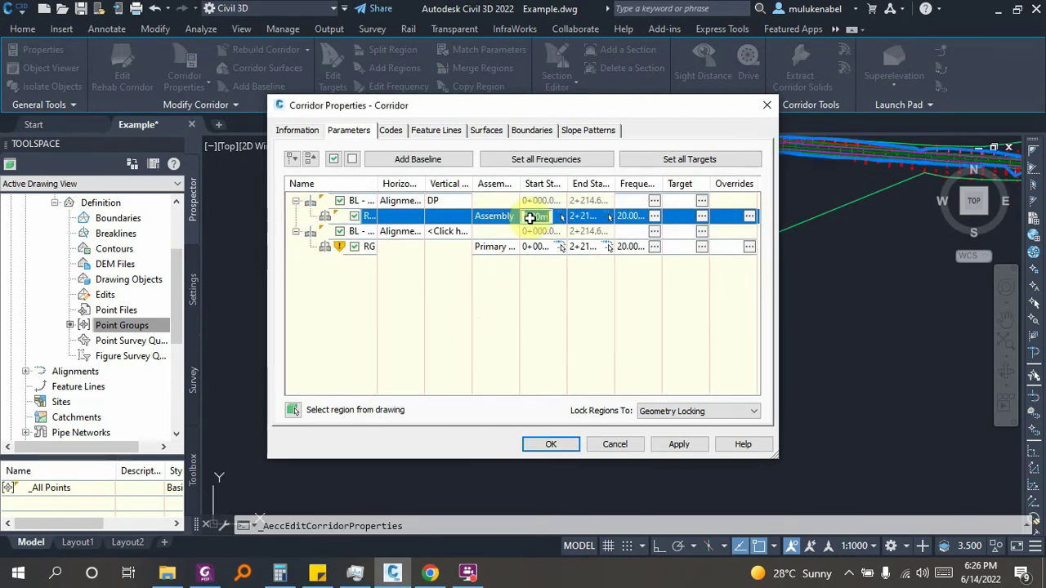
click(582, 216)
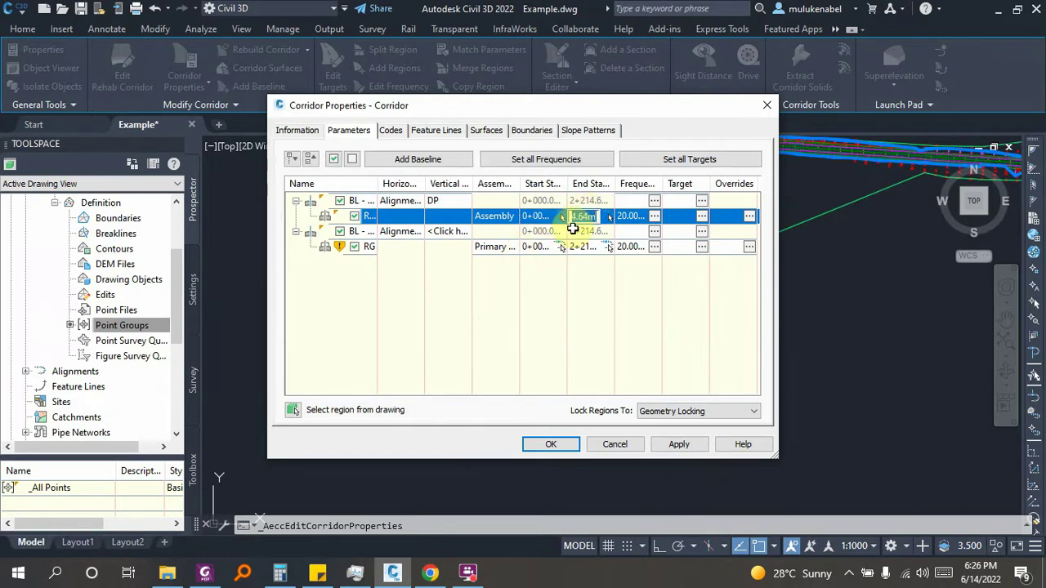
text(1)
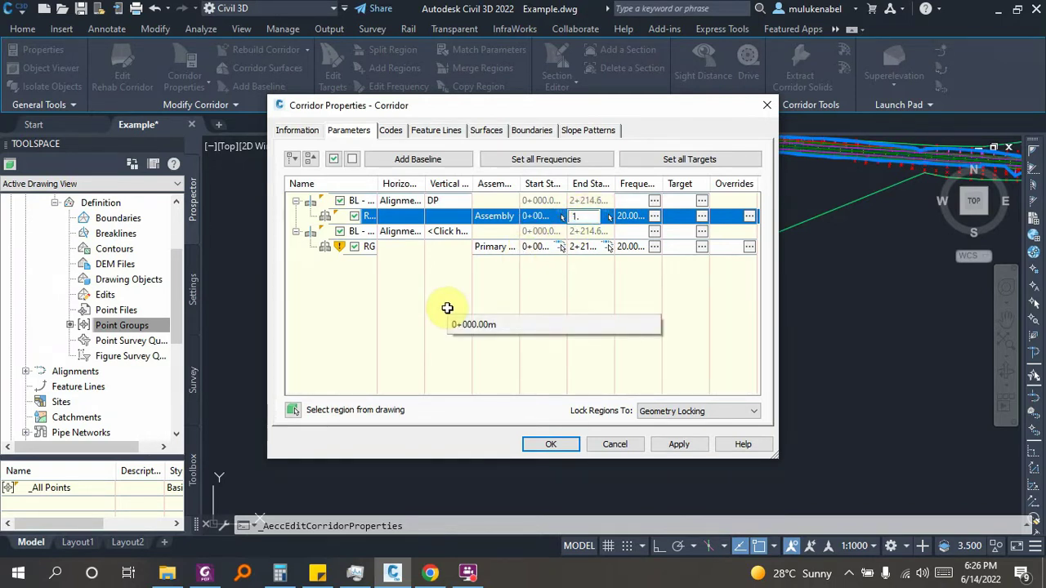
text(500)
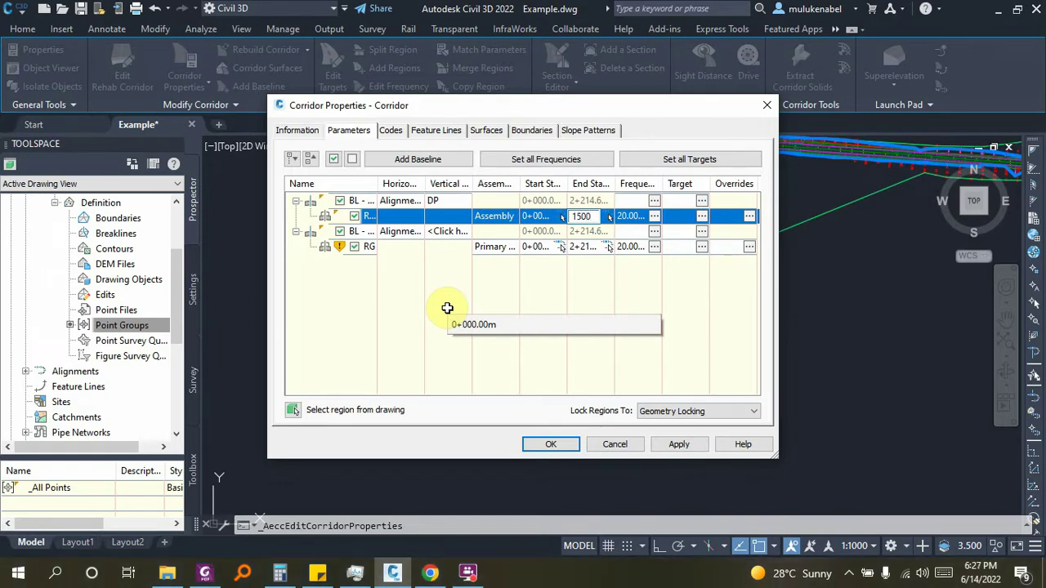
key(Return)
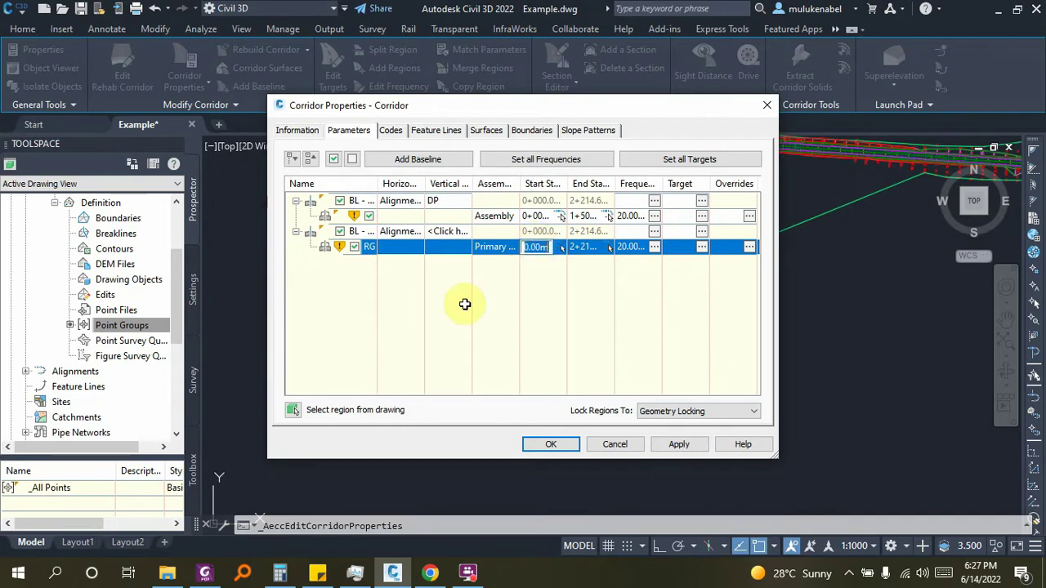
text(1+50...)
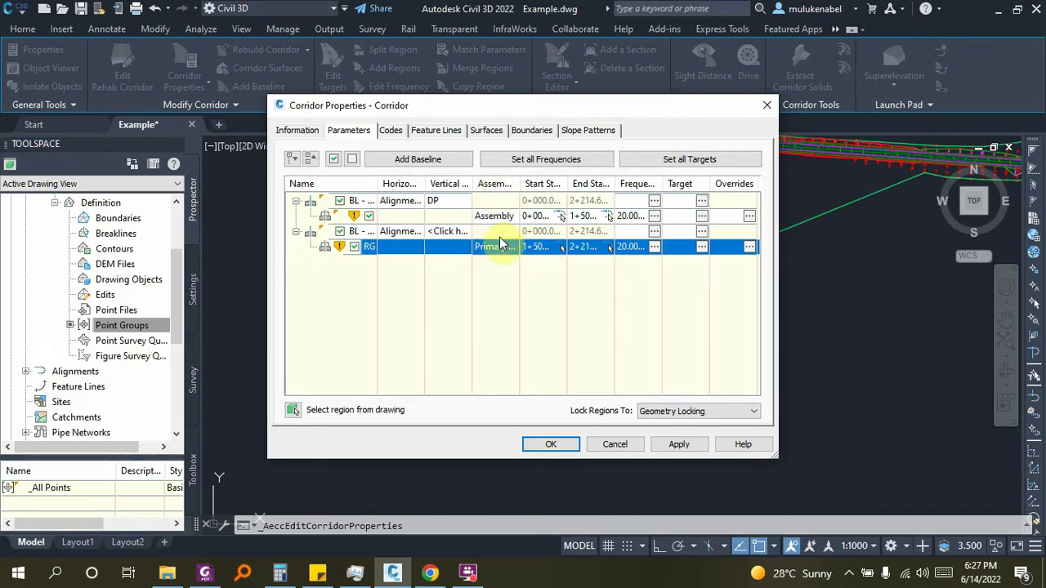
click(501, 245)
click(521, 382)
- Assign profile DP to the second baseline, then accept and rebuild the corridor
click(552, 444)
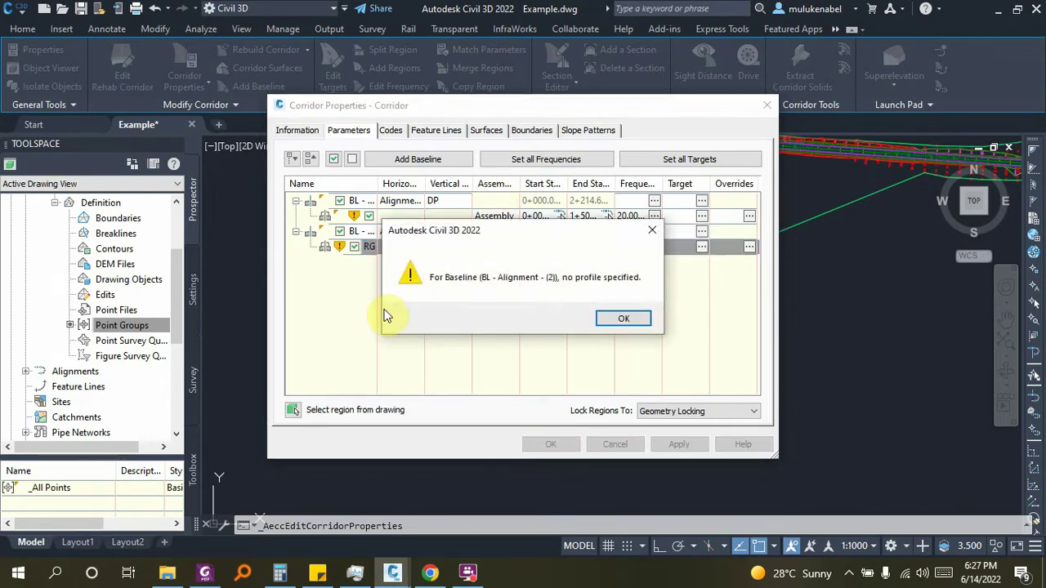
click(623, 319)
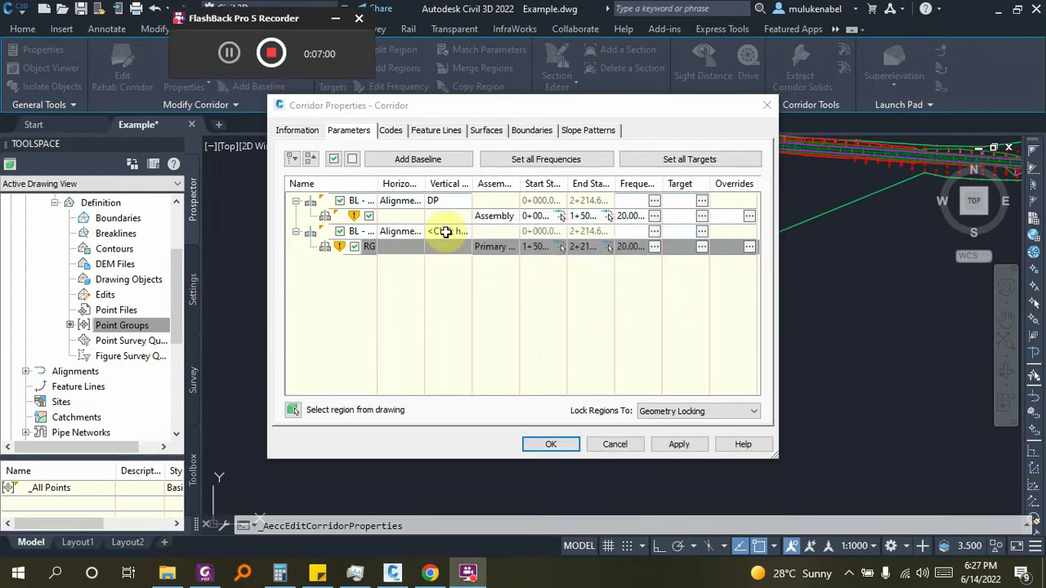
click(444, 231)
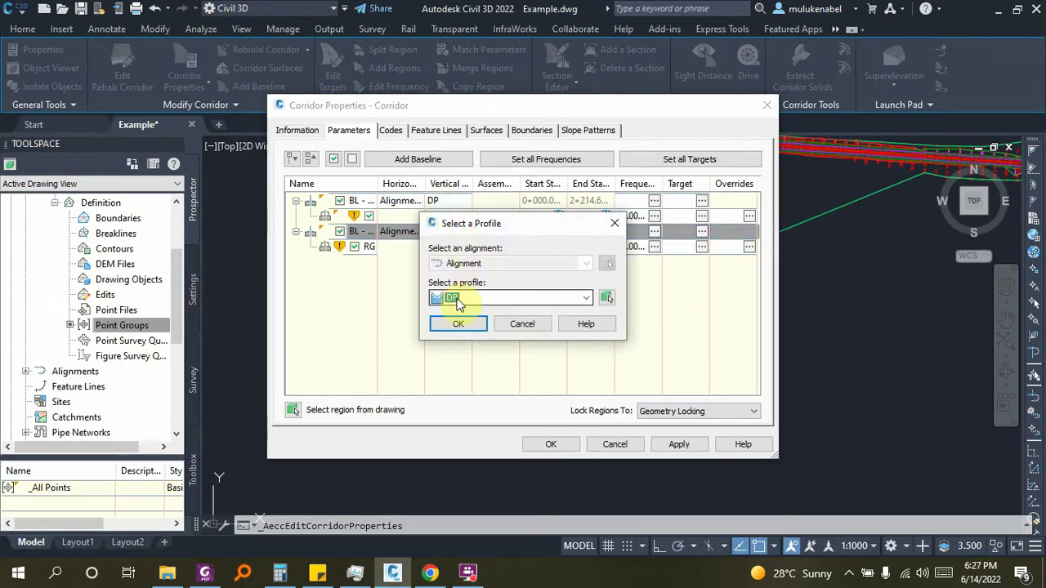
click(457, 324)
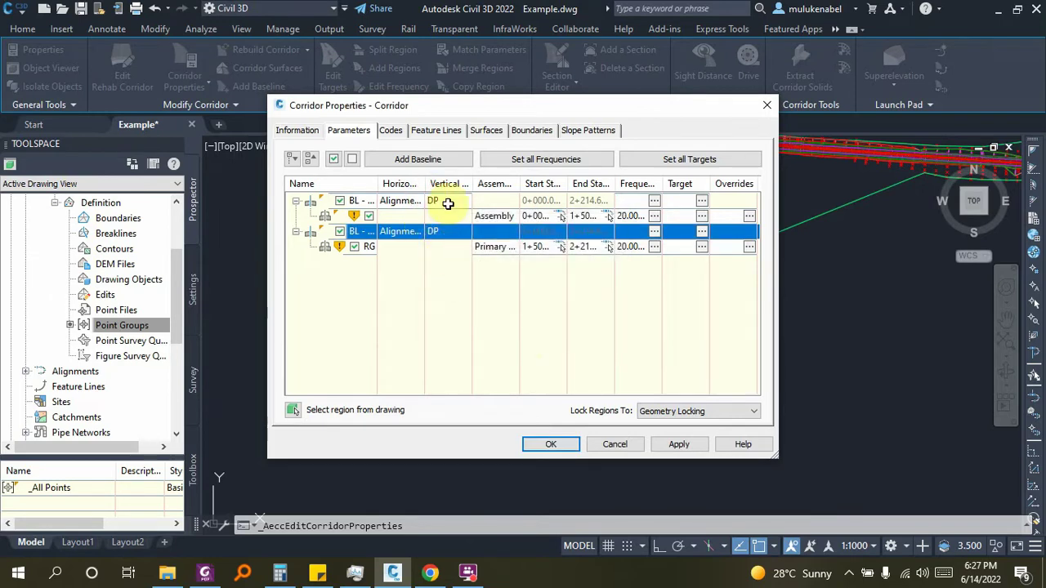
click(543, 443)
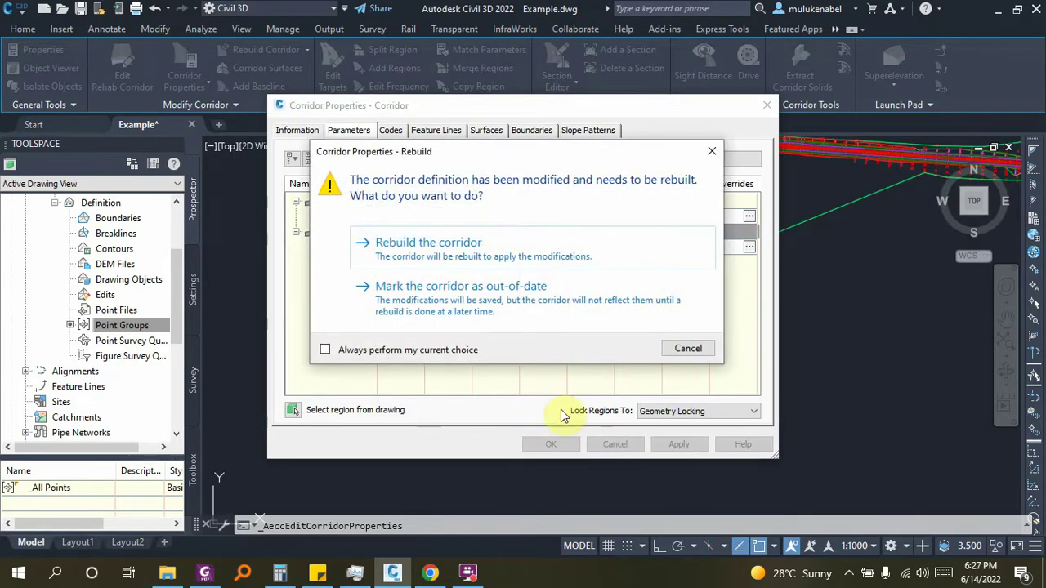
click(432, 260)
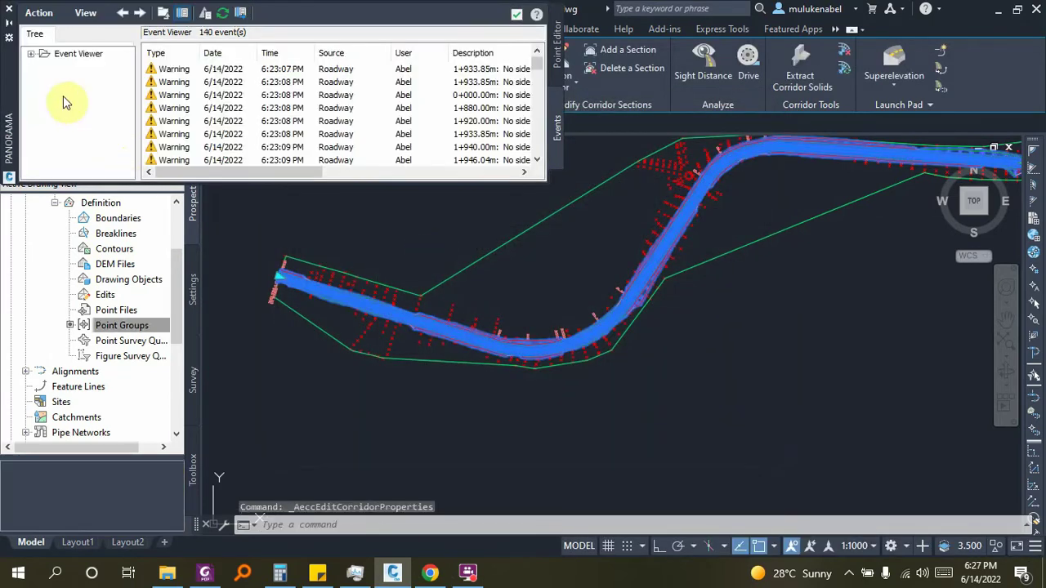
- Close the rebuild warnings list and inspect the corridor's upper-right continuation
click(9, 24)
key(Escape)
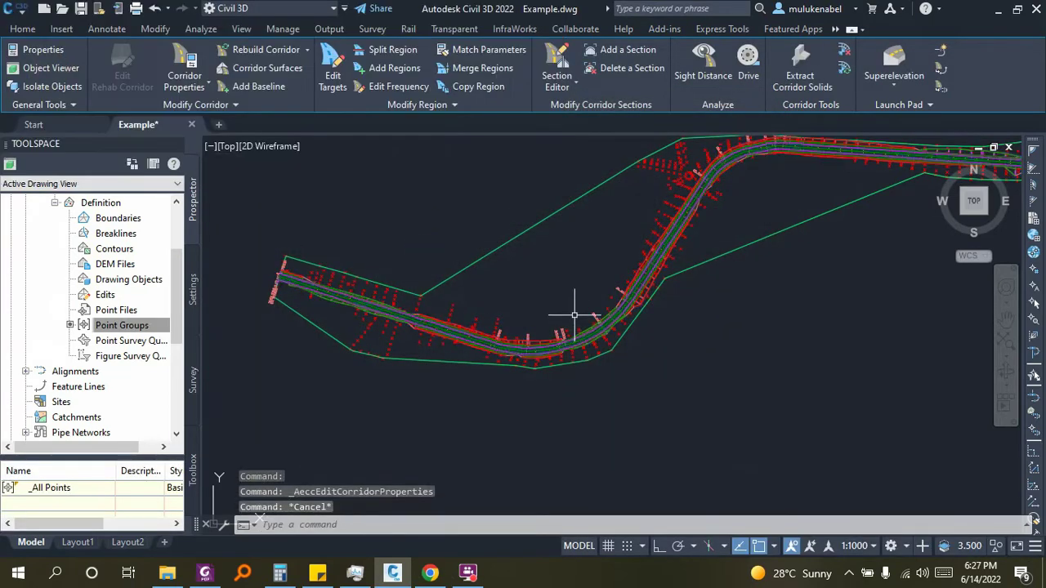
middle_drag(868, 275, 328, 373)
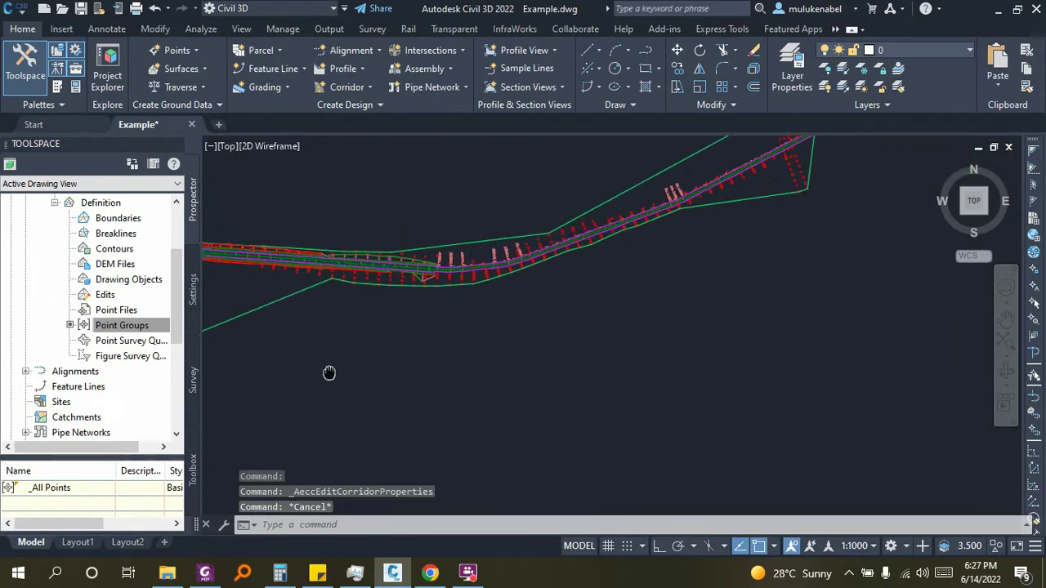
scroll(444, 275, up, 4)
scroll(458, 286, up, 5)
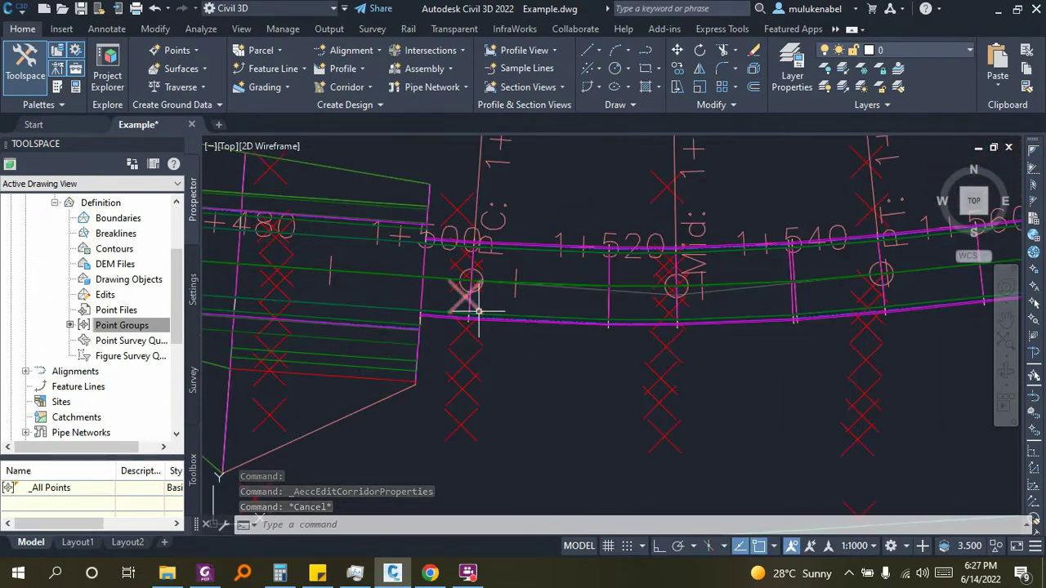
middle_drag(584, 316, 623, 327)
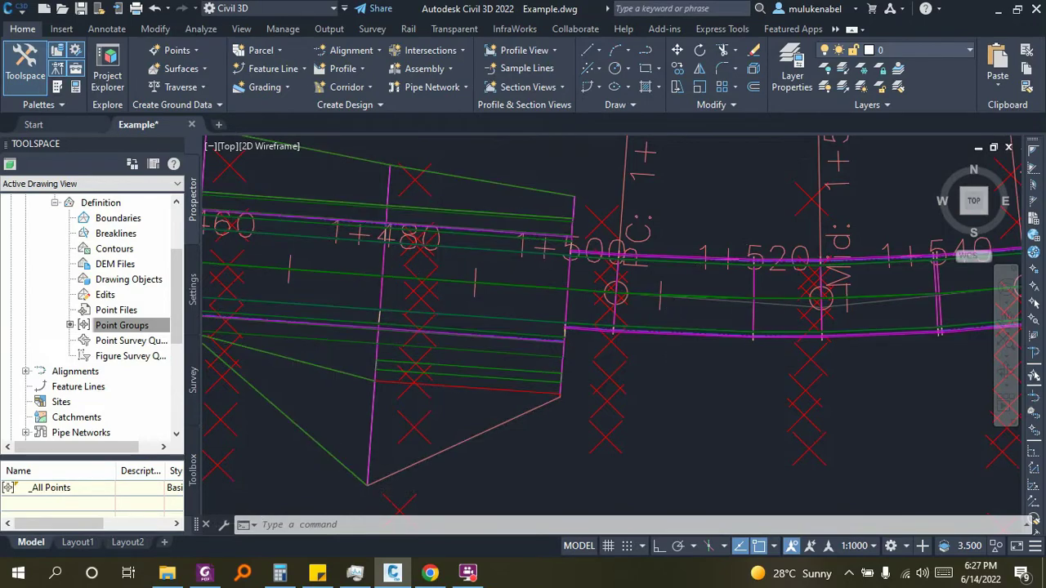
scroll(424, 287, down, 5)
scroll(645, 270, up, 3)
scroll(641, 277, up, 2)
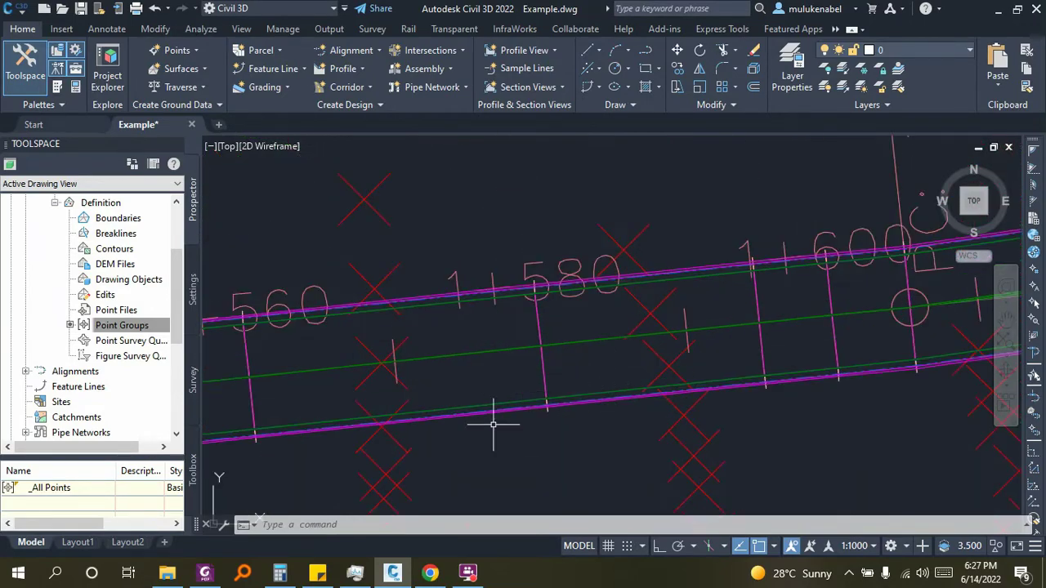
scroll(400, 311, down, 3)
scroll(410, 338, down, 2)
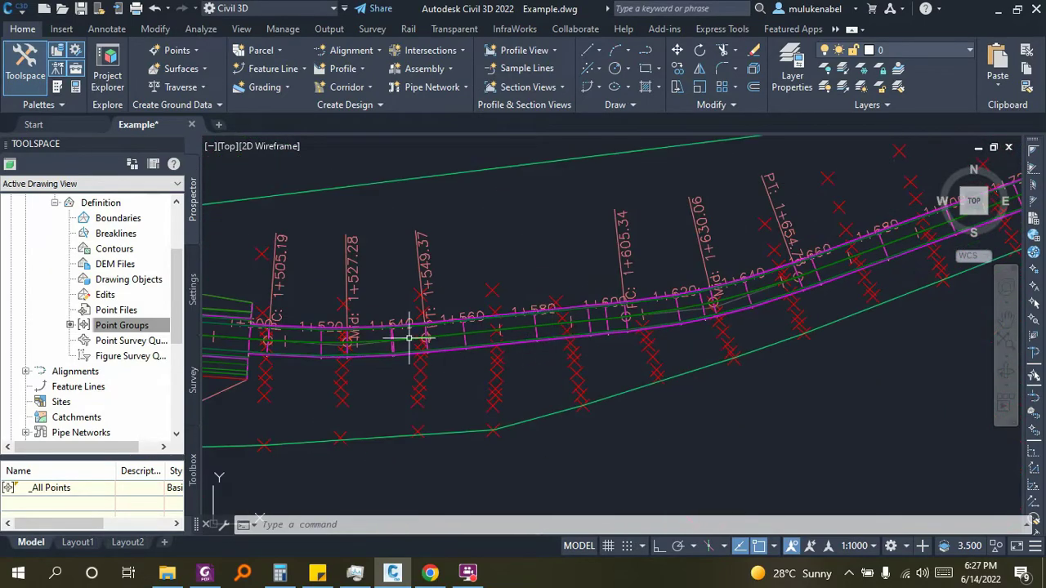
scroll(409, 337, up, 2)
scroll(351, 319, up, 3)
scroll(342, 273, up, 3)
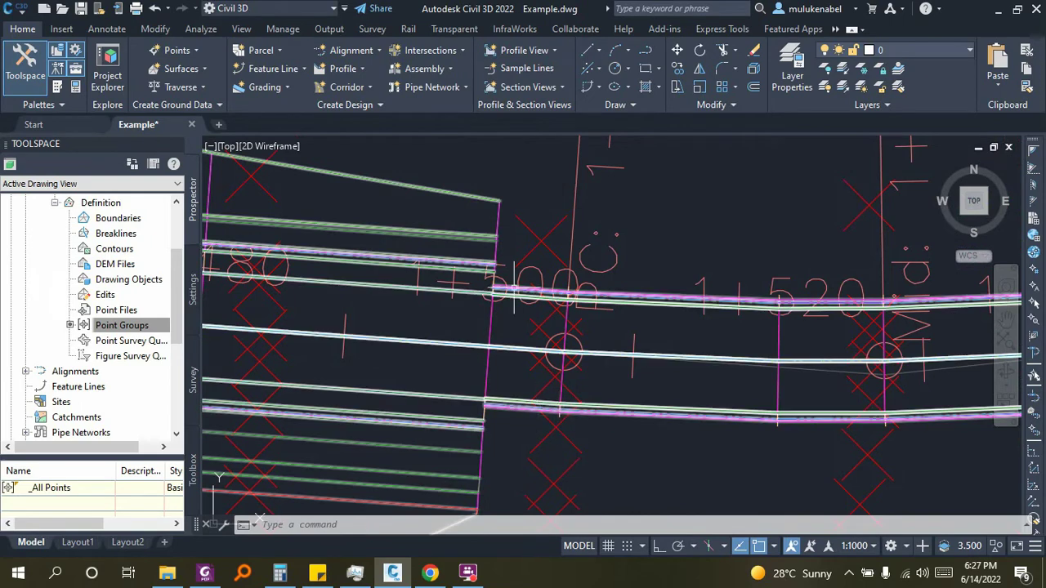
scroll(562, 415, down, 2)
scroll(588, 352, down, 3)
scroll(628, 285, down, 3)
scroll(694, 228, down, 3)
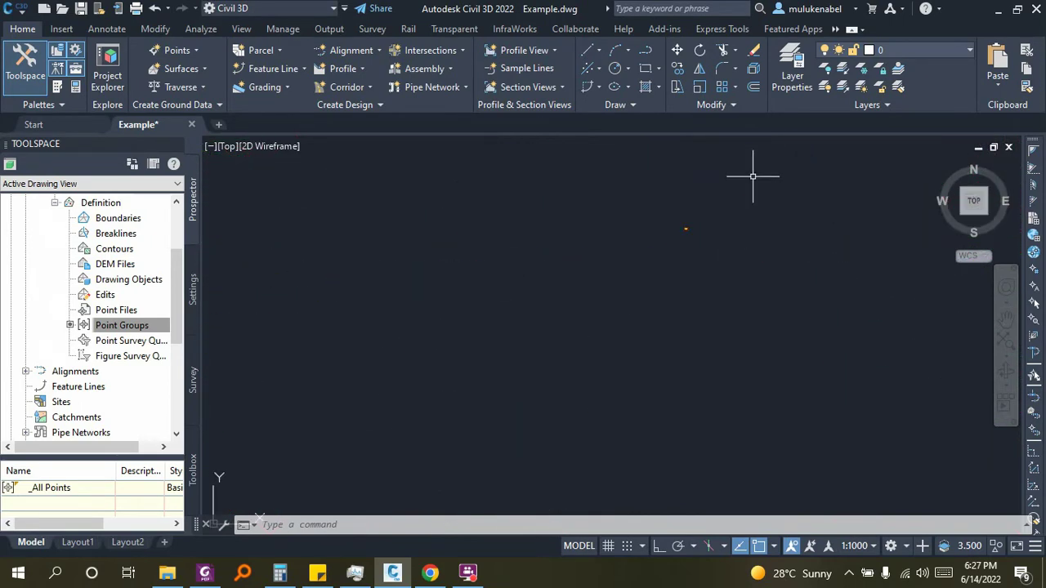
scroll(360, 307, up, 5)
scroll(433, 360, up, 3)
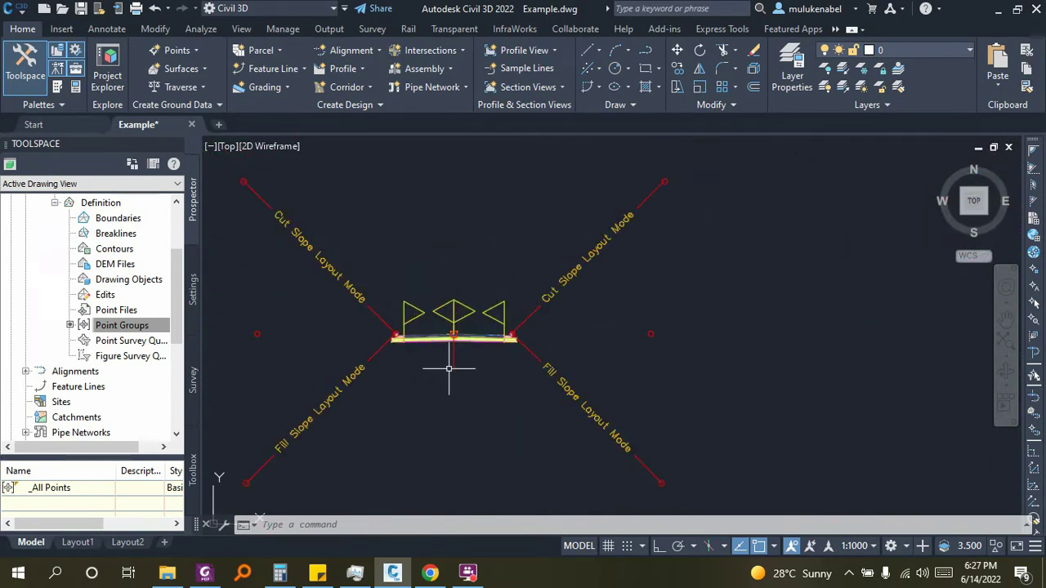
scroll(270, 311, up, 3)
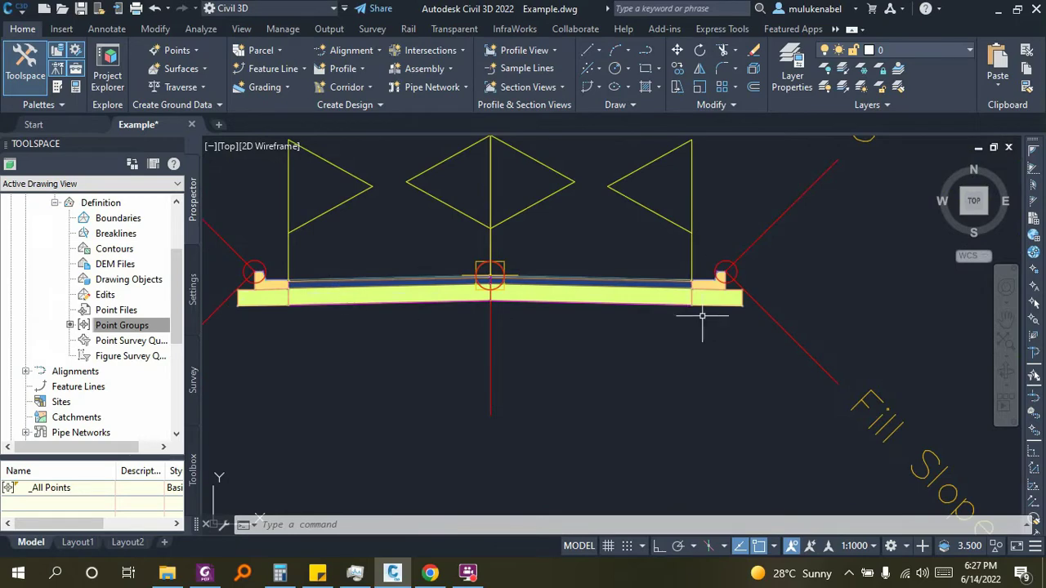
scroll(822, 290, down, 1)
scroll(822, 283, down, 4)
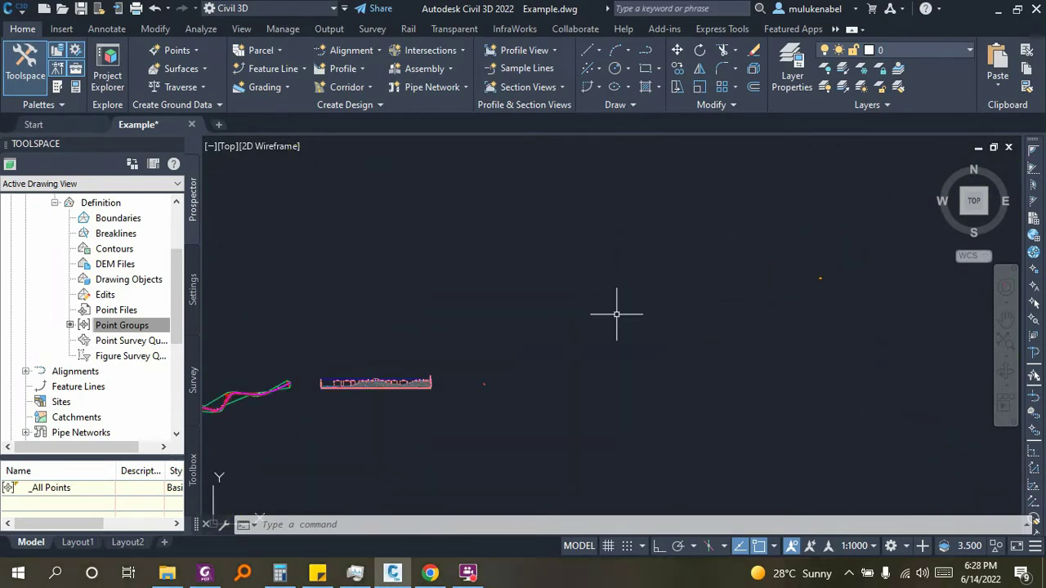
- Bring the corridor back into view and centre the region transition at station 1+500
middle_drag(309, 388, 561, 277)
scroll(455, 297, up, 3)
scroll(653, 362, up, 2)
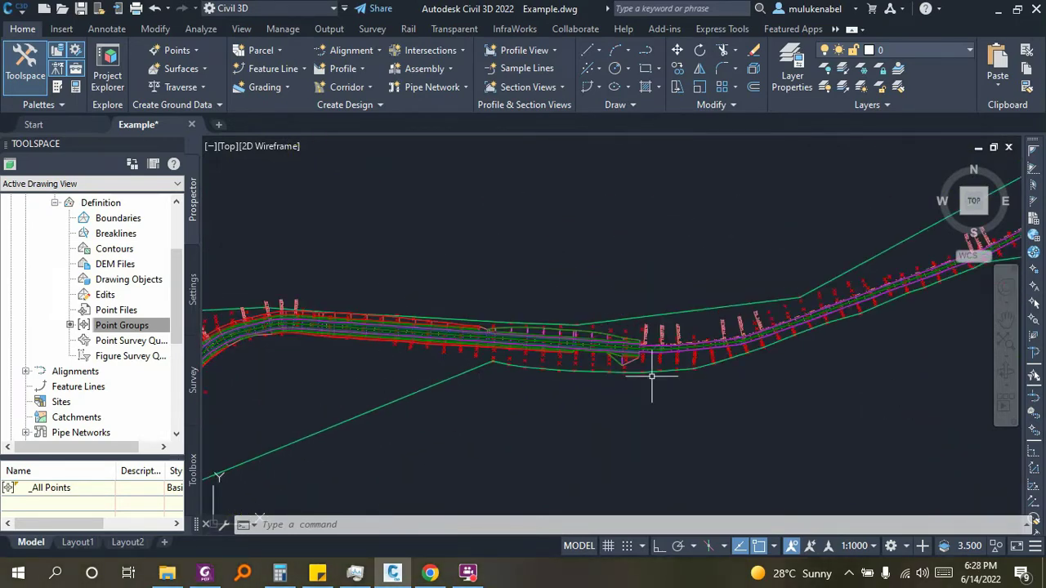
scroll(672, 356, up, 2)
scroll(346, 329, up, 1)
scroll(485, 304, up, 2)
scroll(432, 299, up, 2)
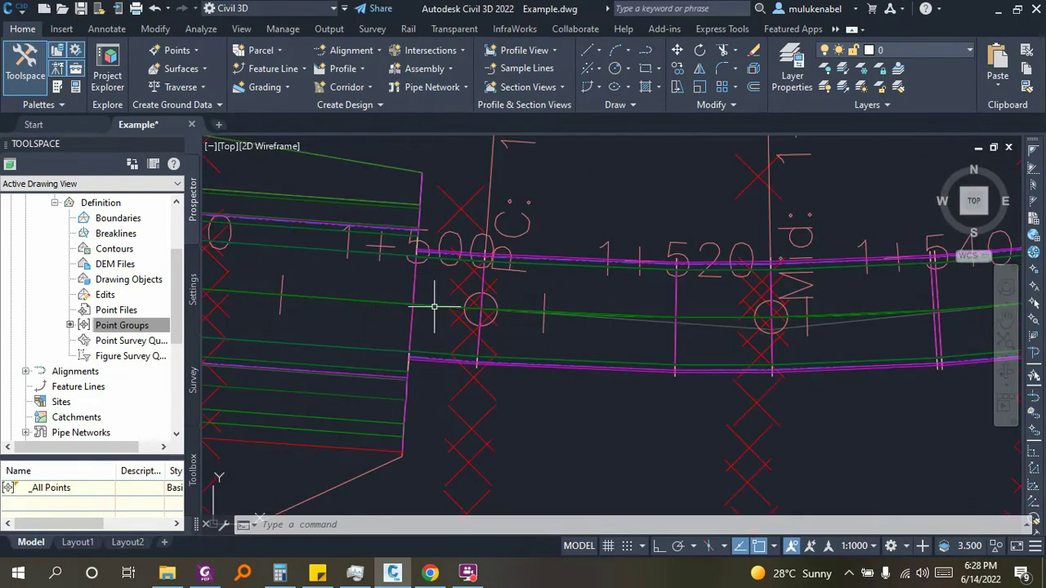
scroll(435, 325, up, 2)
mouse_move(397, 285)
middle_down()
mouse_move(497, 313)
mouse_move(509, 327)
middle_up()
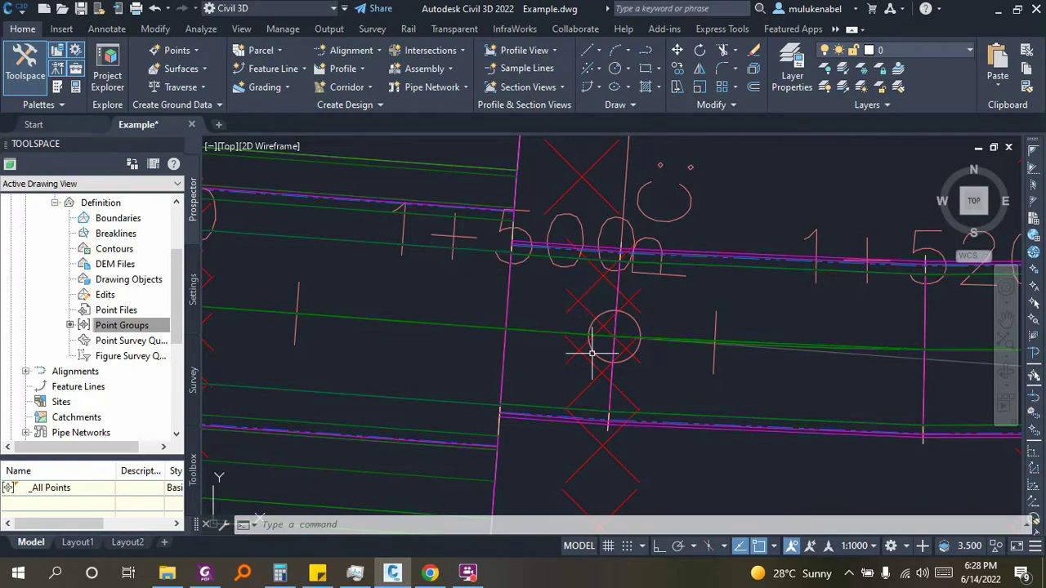
- Zoom out of the corridor plan to locate the road assembly
scroll(438, 314, down, 5)
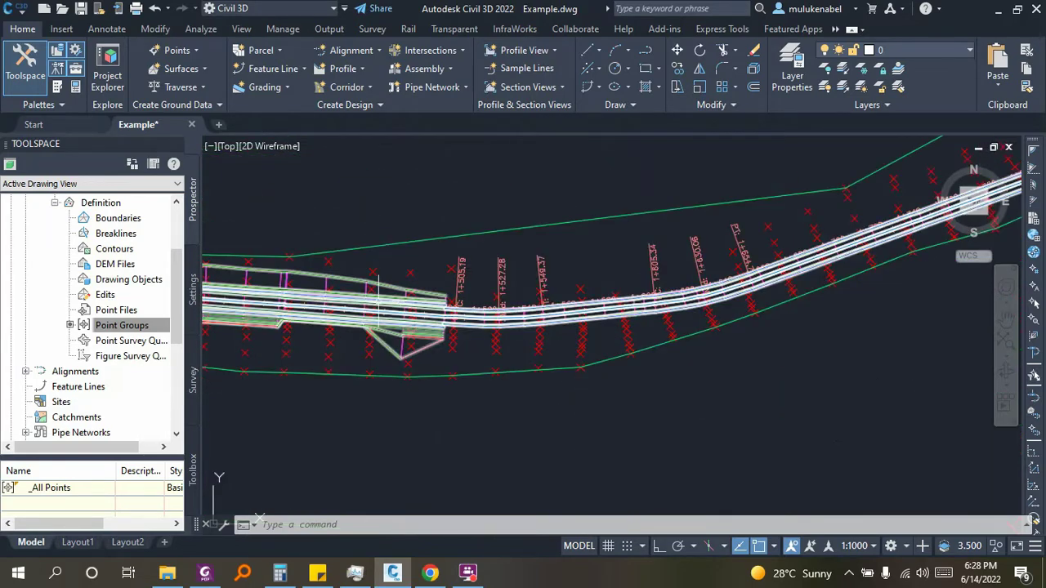
scroll(346, 303, down, 5)
scroll(578, 274, down, 3)
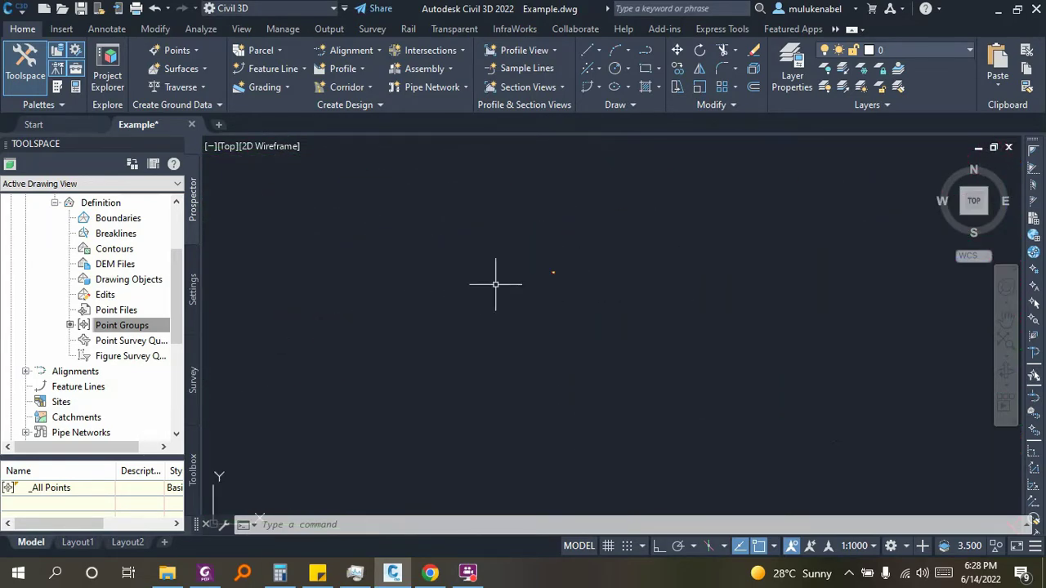
scroll(486, 324, up, 3)
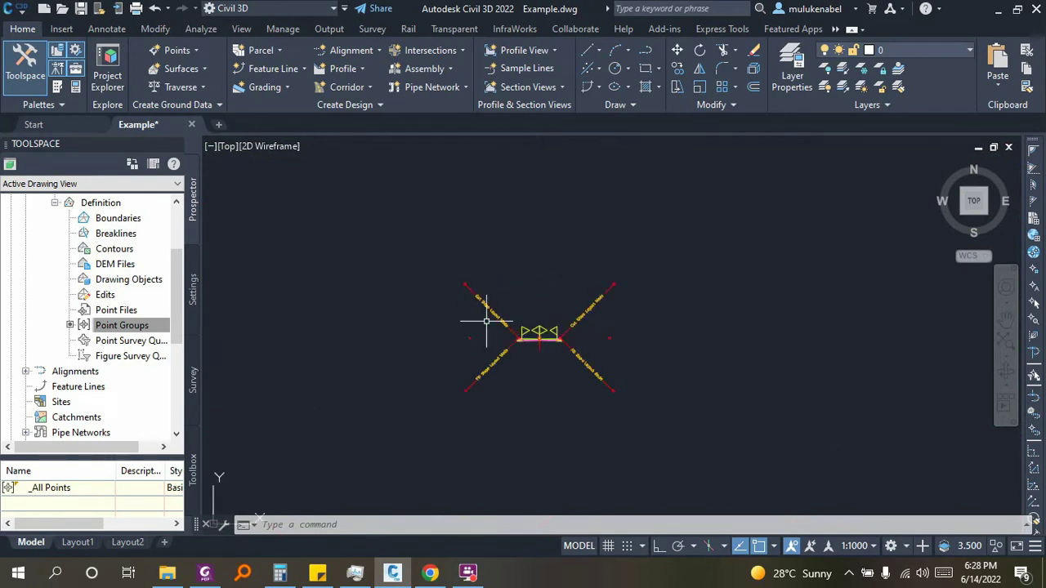
scroll(523, 339, up, 2)
scroll(572, 355, up, 1)
scroll(567, 312, up, 2)
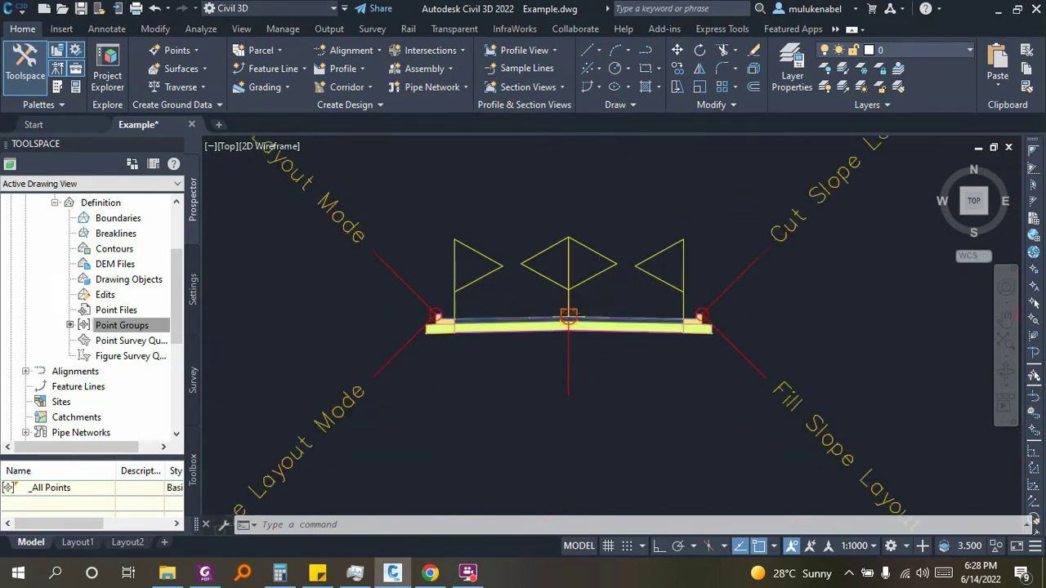
scroll(568, 312, up, 1)
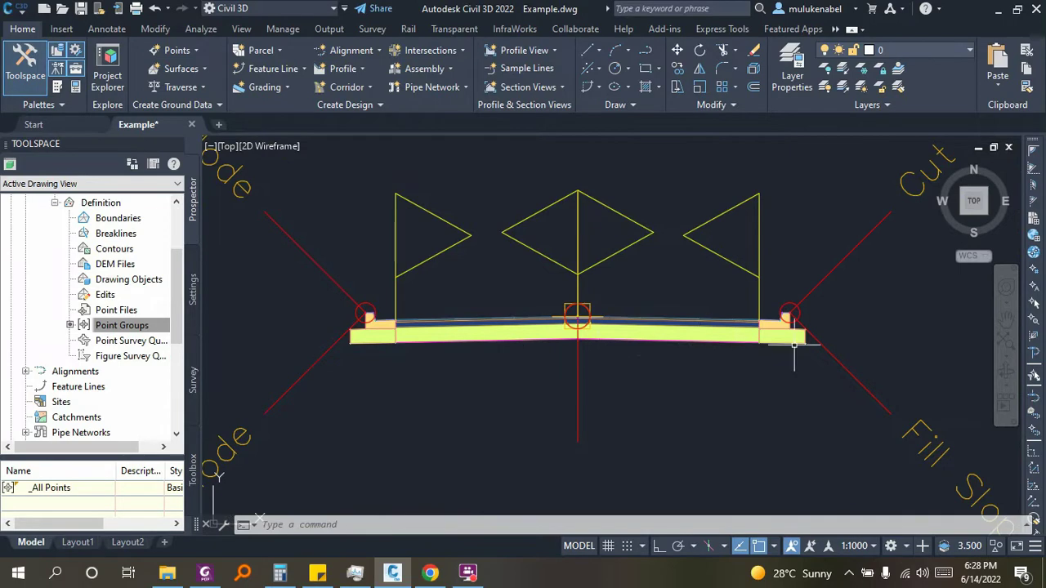
scroll(546, 318, up, 3)
scroll(629, 350, down, 5)
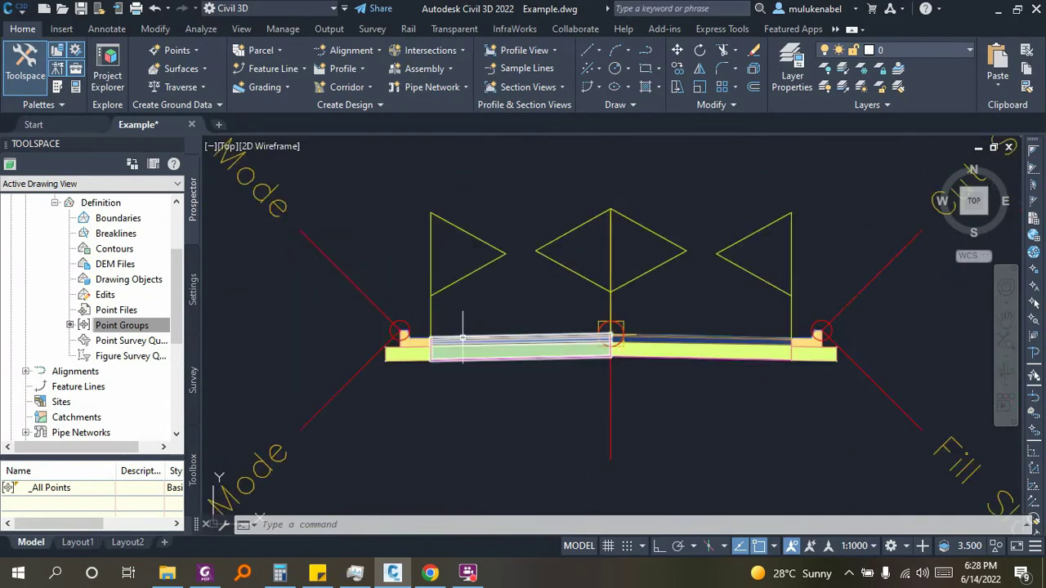
click(533, 363)
click(561, 313)
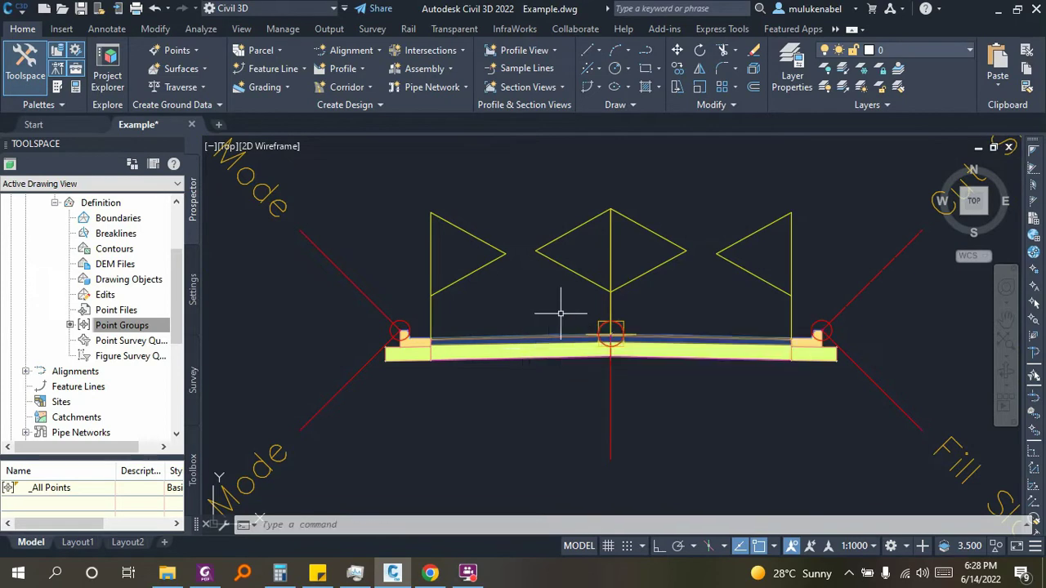
click(546, 309)
key(Escape)
- Centre and zoom in on the assembly's lane subassemblies
scroll(635, 291, down, 5)
scroll(670, 243, down, 3)
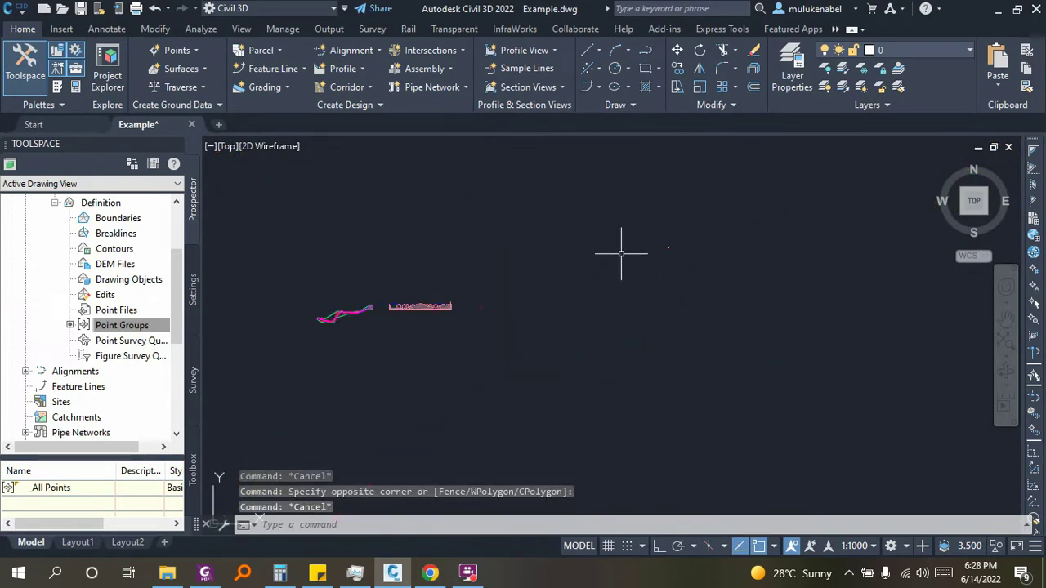
scroll(460, 307, up, 3)
scroll(497, 303, down, 3)
scroll(416, 327, up, 5)
mouse_move(416, 327)
middle_down()
mouse_move(407, 328)
mouse_move(491, 311)
middle_up()
scroll(458, 302, up, 3)
scroll(532, 278, up, 4)
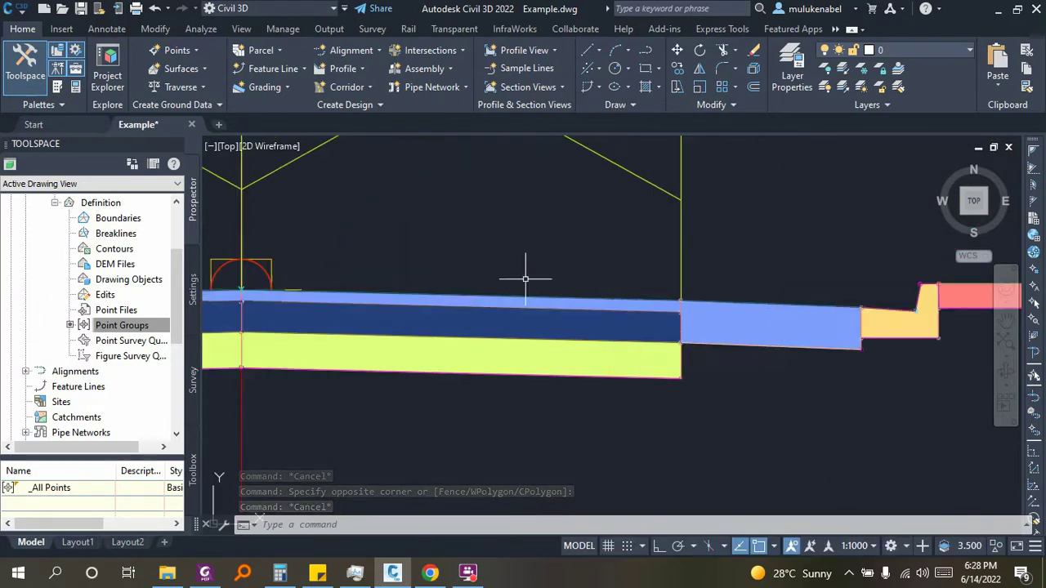
click(465, 311)
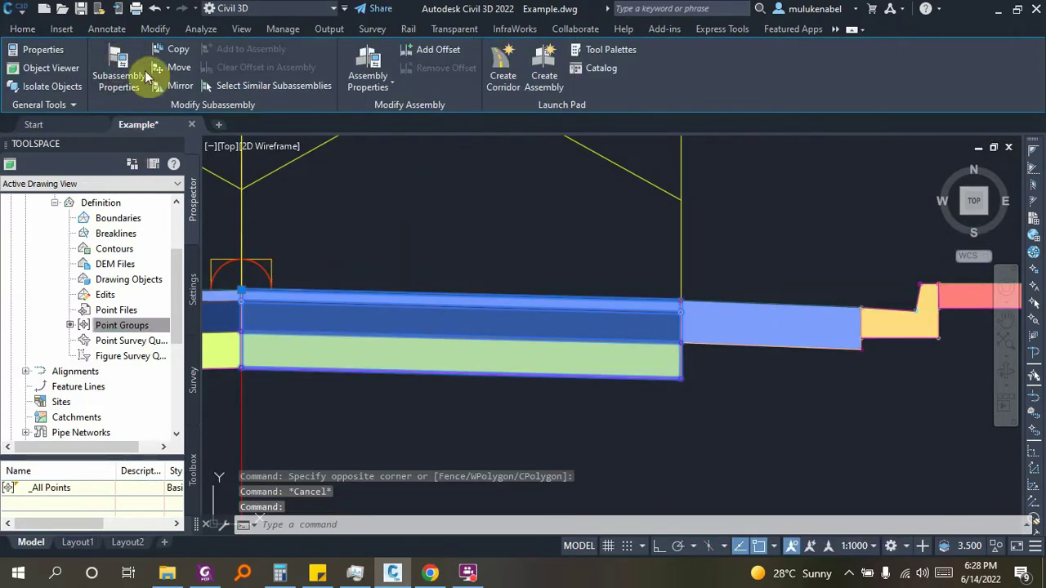
click(144, 70)
click(125, 107)
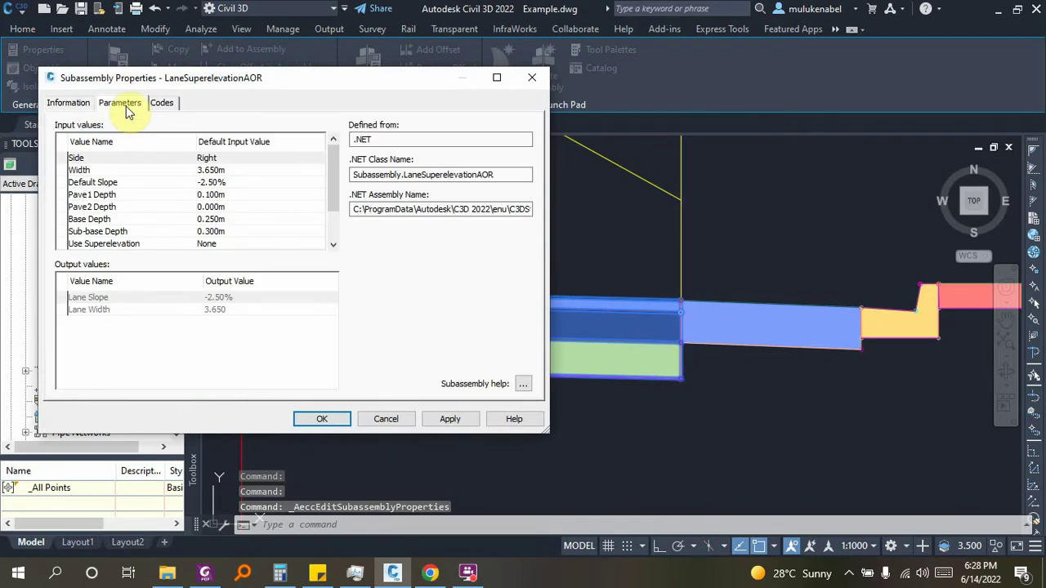
click(209, 171)
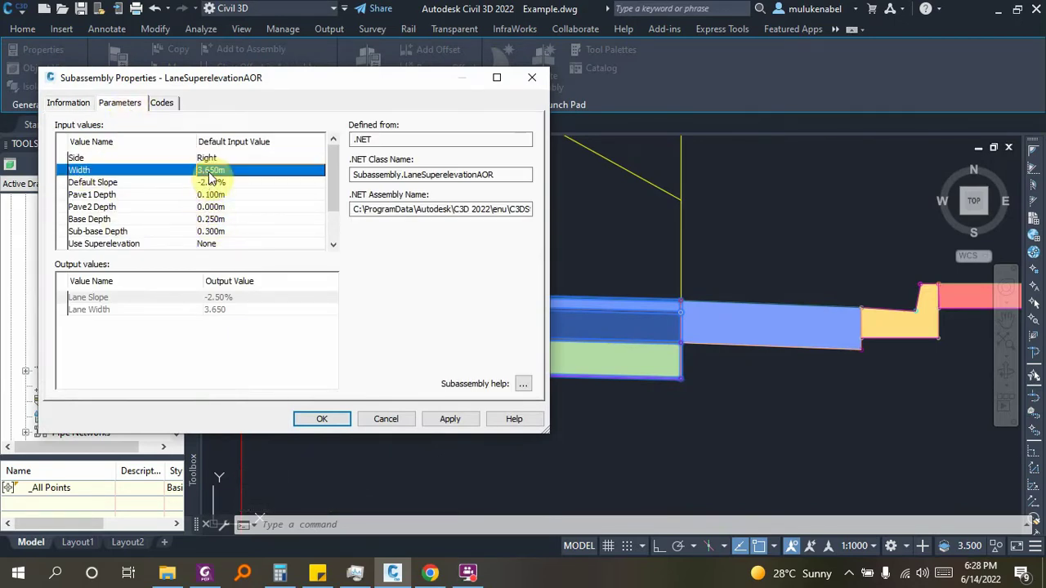
click(531, 77)
key(Escape)
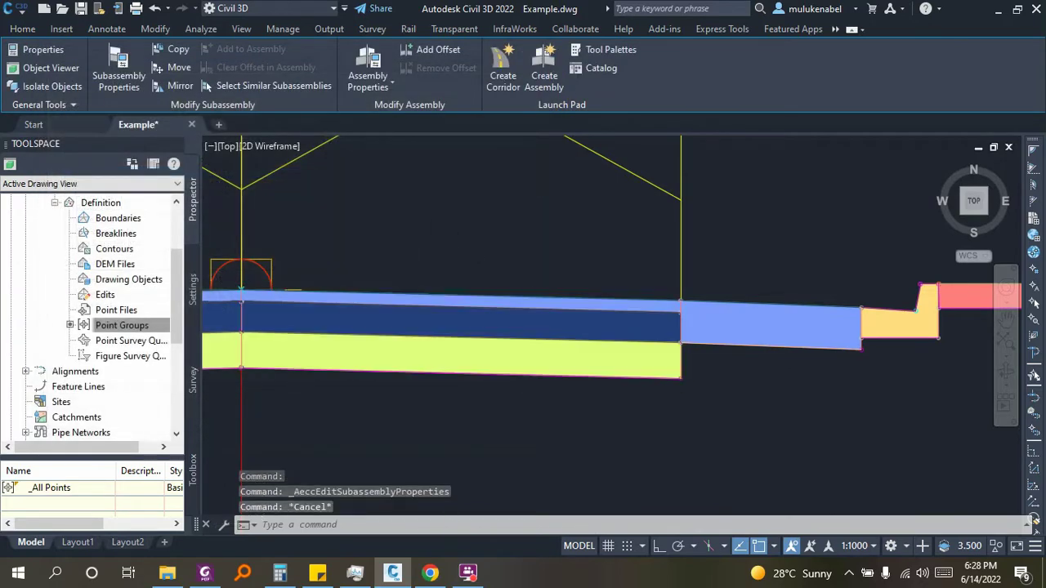
scroll(344, 304, down, 5)
scroll(344, 304, down, 3)
scroll(339, 302, down, 2)
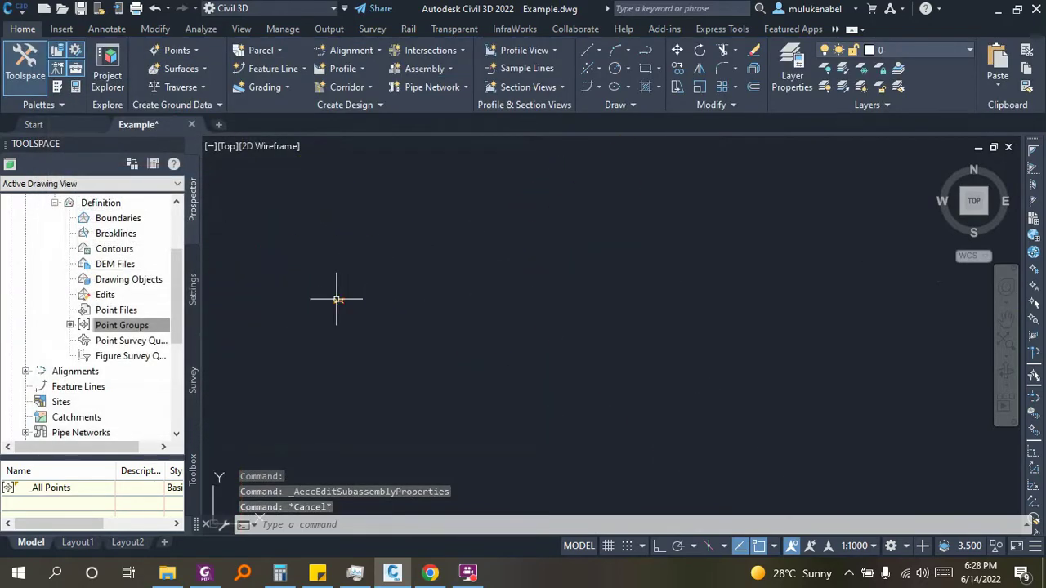
scroll(354, 304, up, 4)
scroll(660, 199, down, 3)
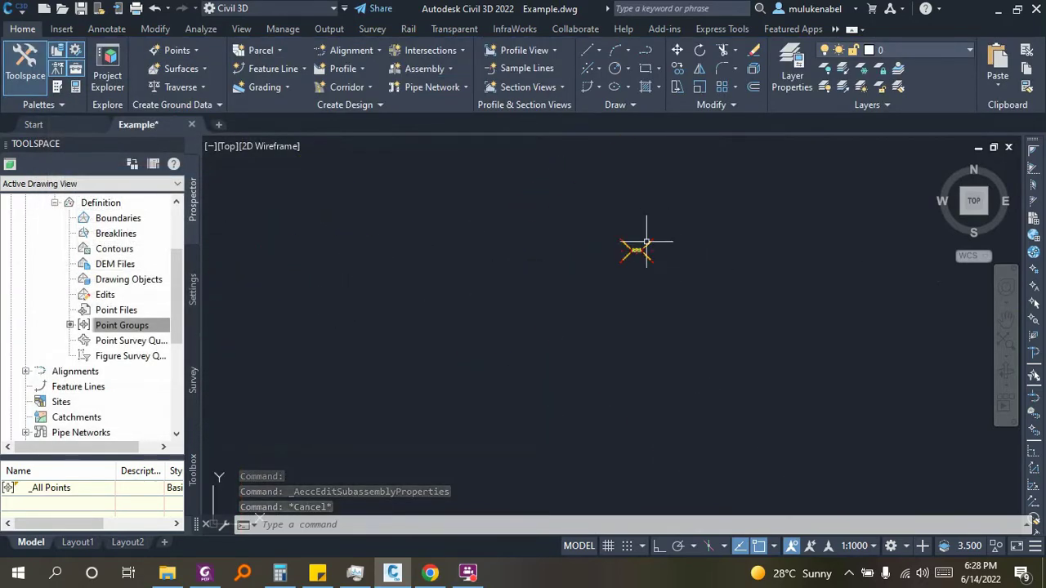
scroll(633, 241, up, 5)
middle_drag(828, 403, 350, 252)
scroll(469, 330, up, 4)
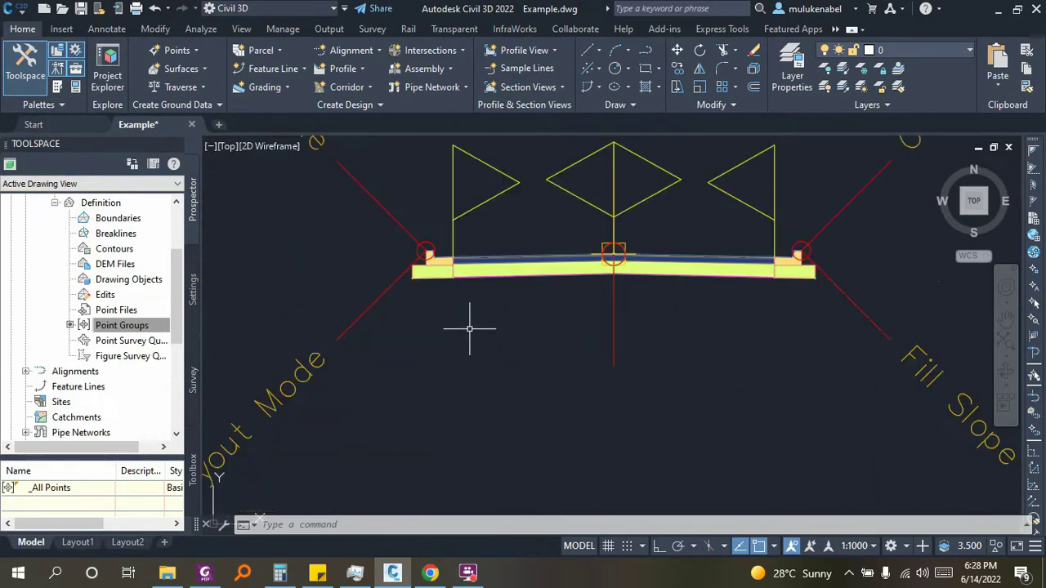
- Set the right LaneSuperelevationAOR lane's Width to 3.65
click(707, 243)
click(671, 315)
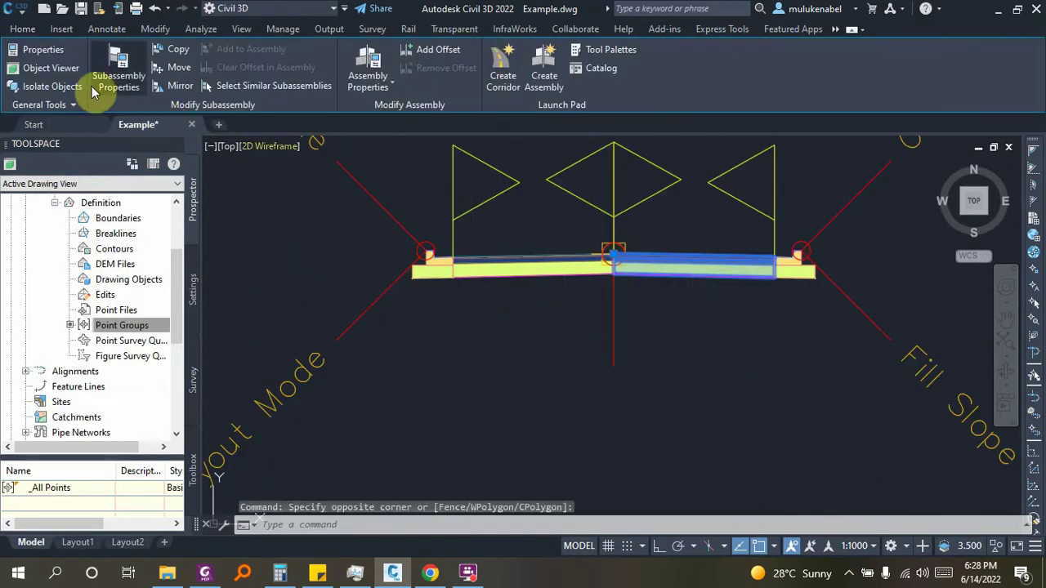
click(128, 73)
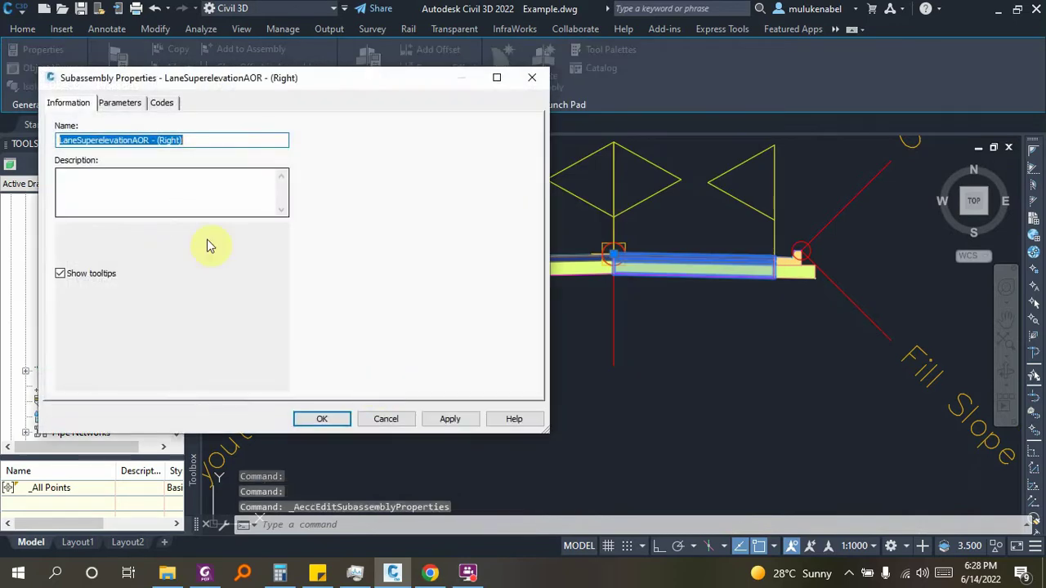
click(121, 103)
click(210, 170)
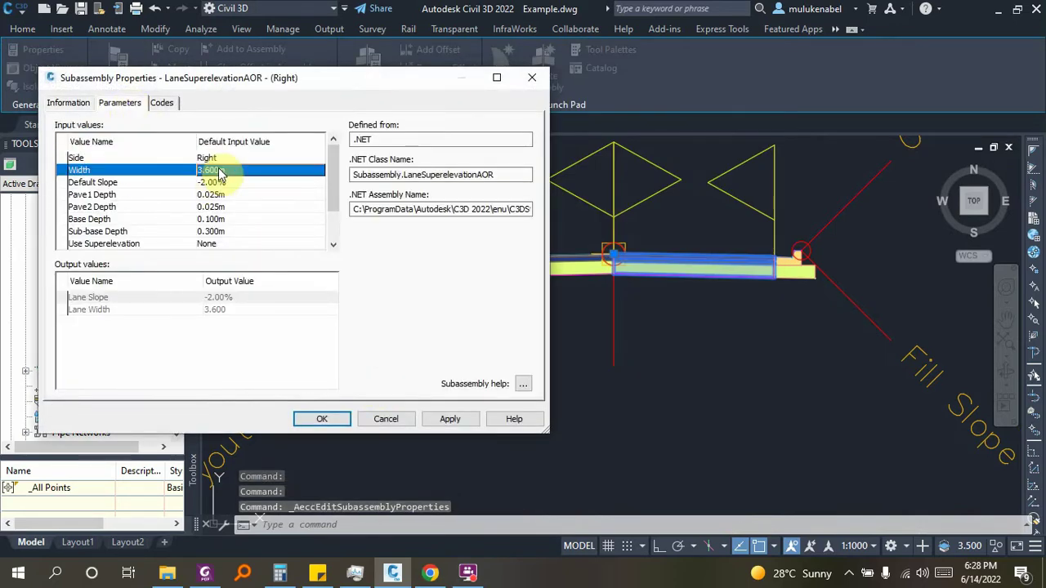
click(217, 170)
text(3.6)
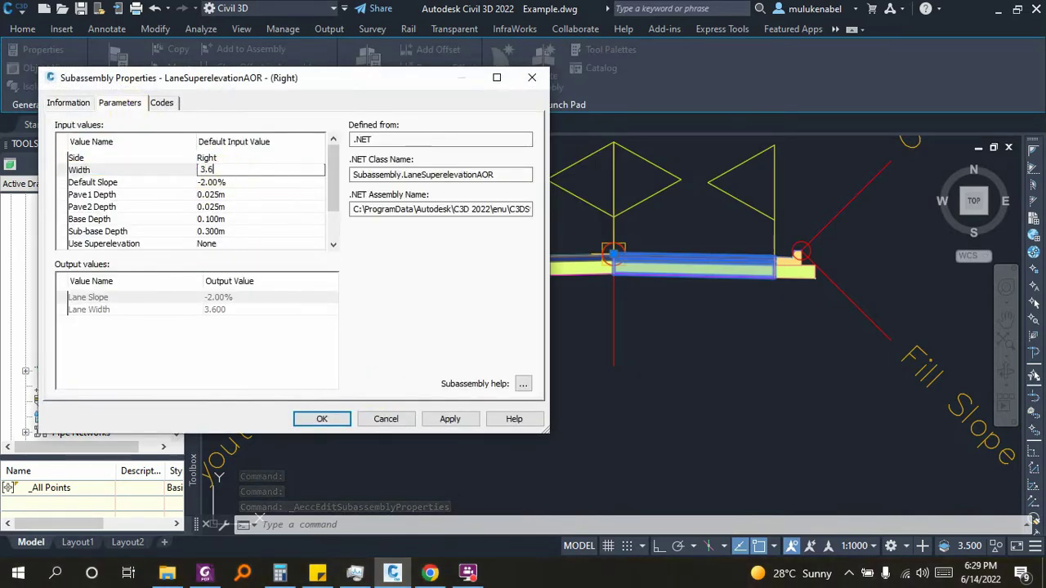
text(5)
key(Return)
key(Return)
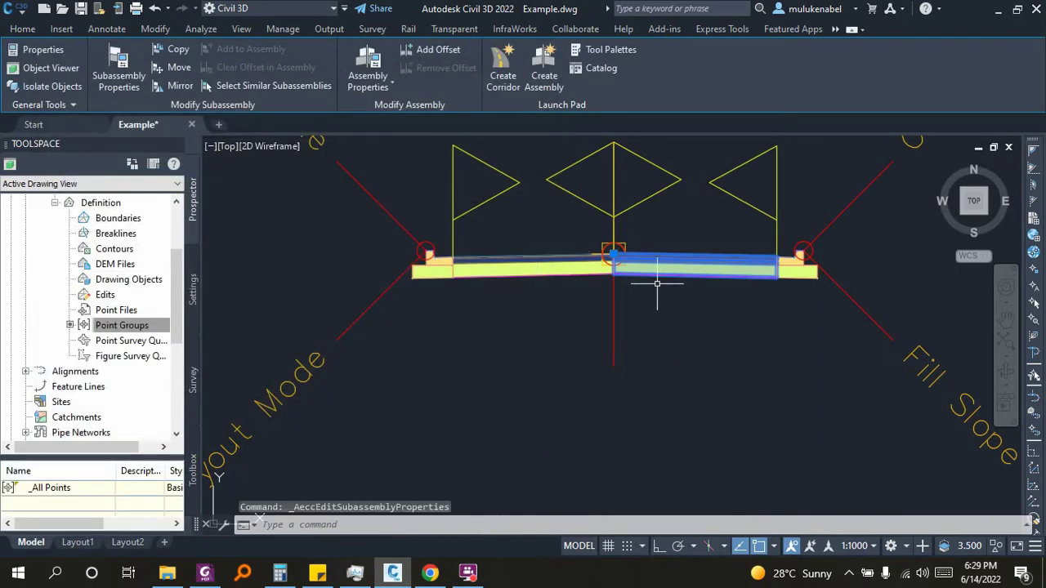
key(Escape)
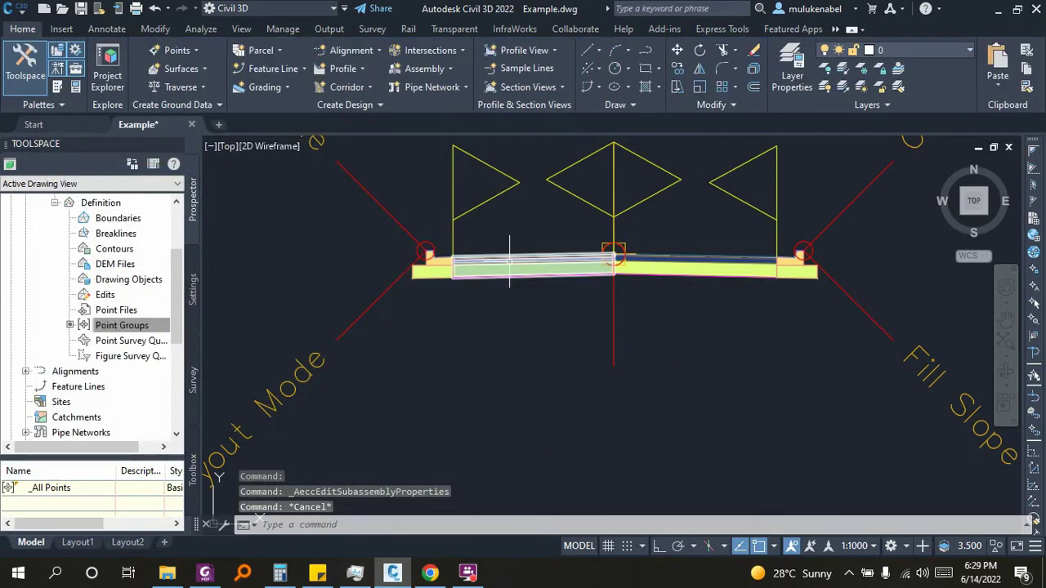
- Set the left LaneSuperelevationAOR lane's Width to 3.65 and apply
click(500, 263)
click(119, 57)
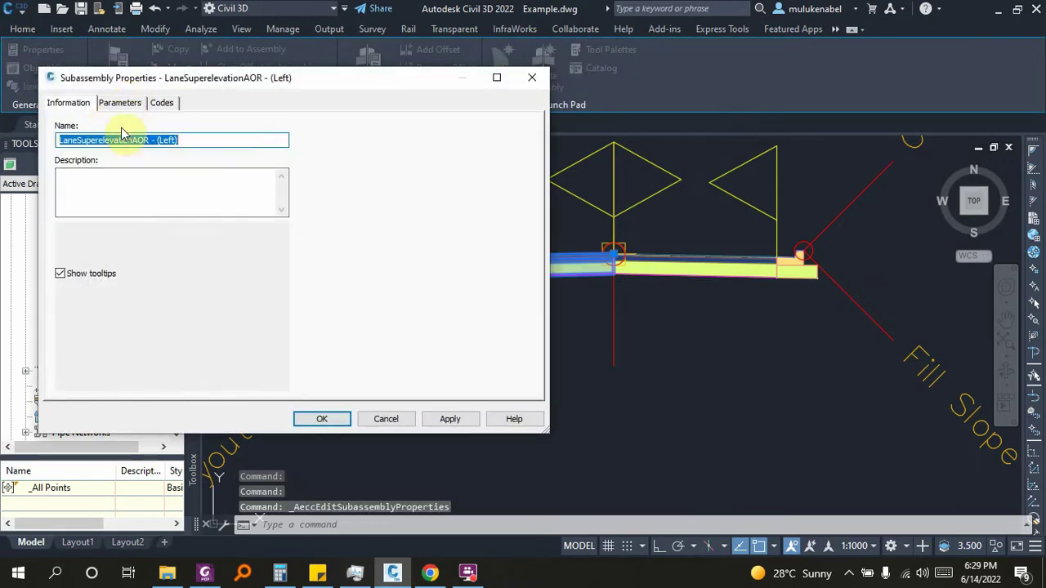
click(119, 103)
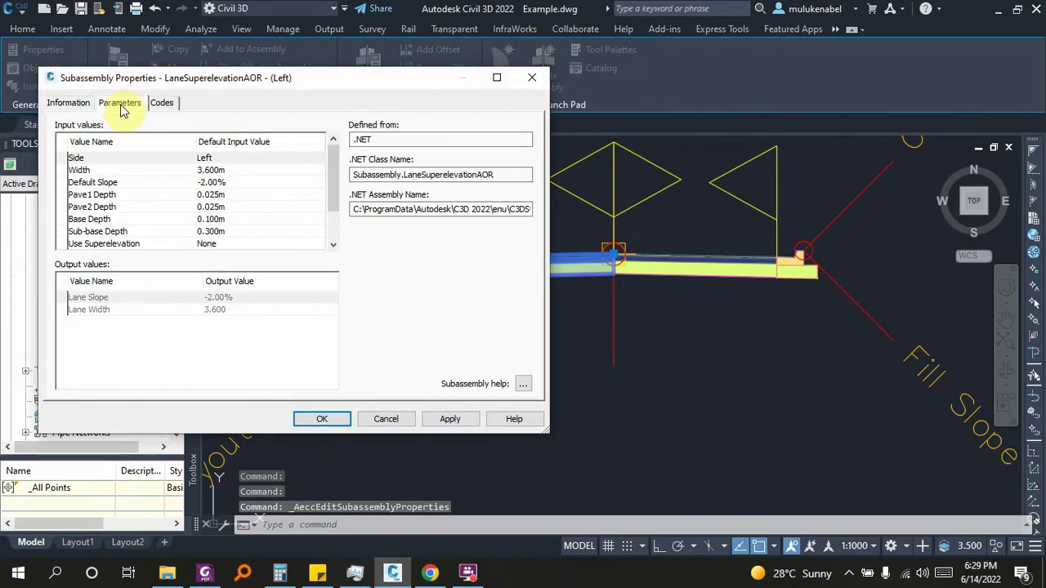
click(212, 169)
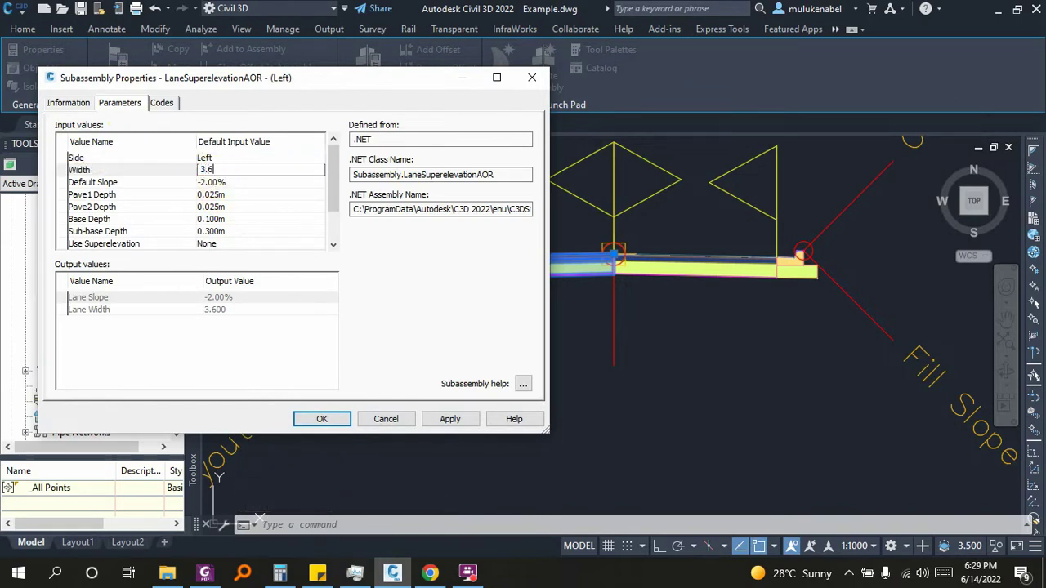
text(5)
key(Return)
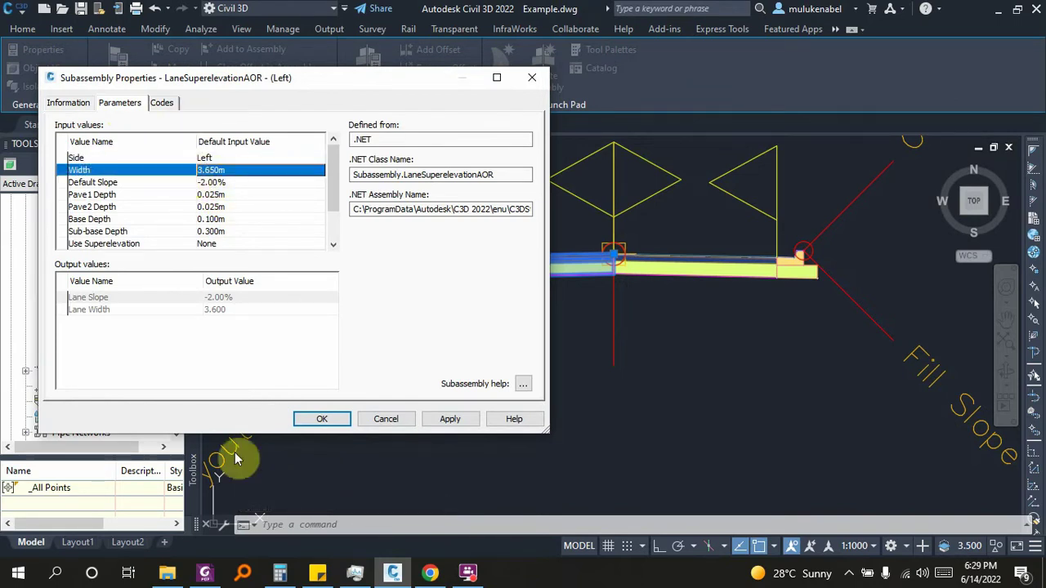
click(319, 419)
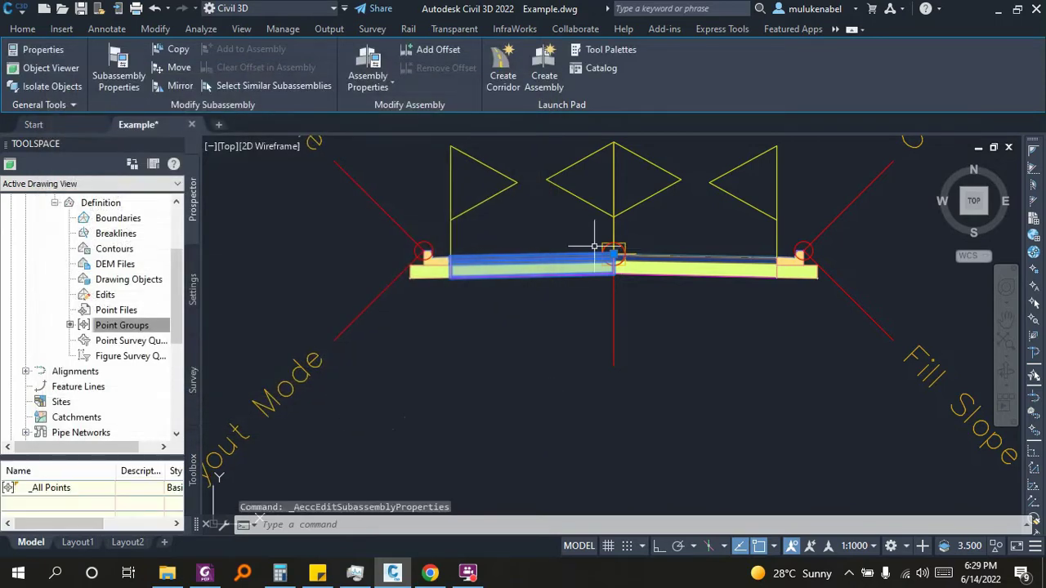
- Clear the selection and zoom out away from the assembly
key(Escape)
scroll(724, 233, down, 3)
scroll(727, 226, down, 2)
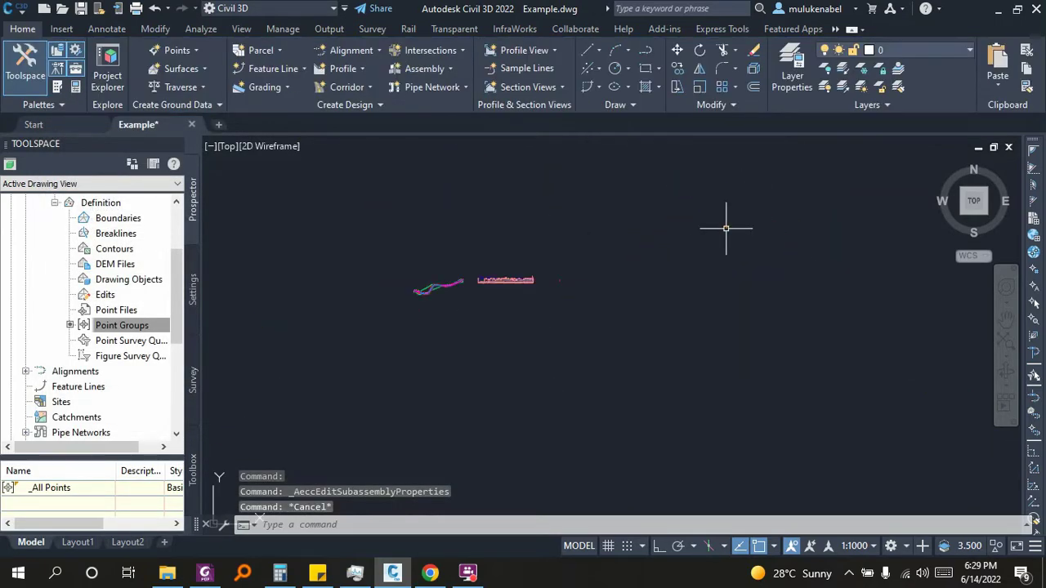
scroll(558, 267, up, 2)
scroll(532, 275, up, 3)
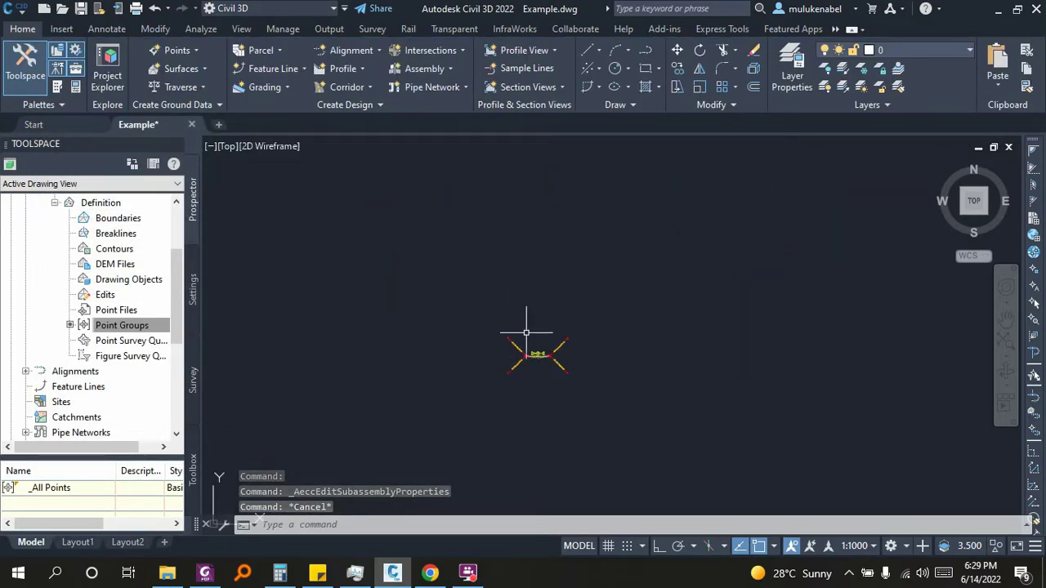
scroll(543, 284, up, 3)
scroll(505, 202, up, 8)
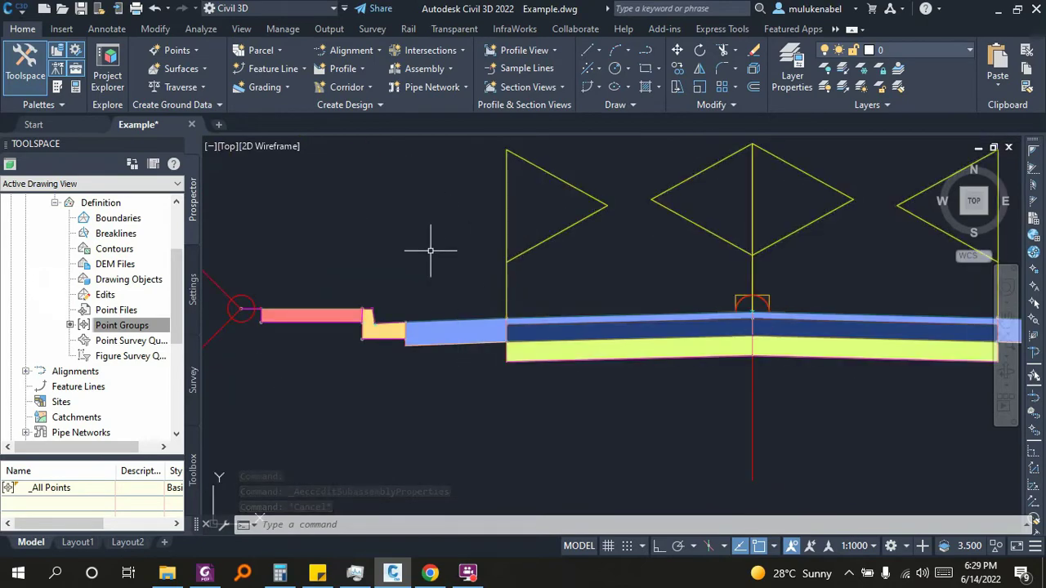
scroll(537, 281, down, 4)
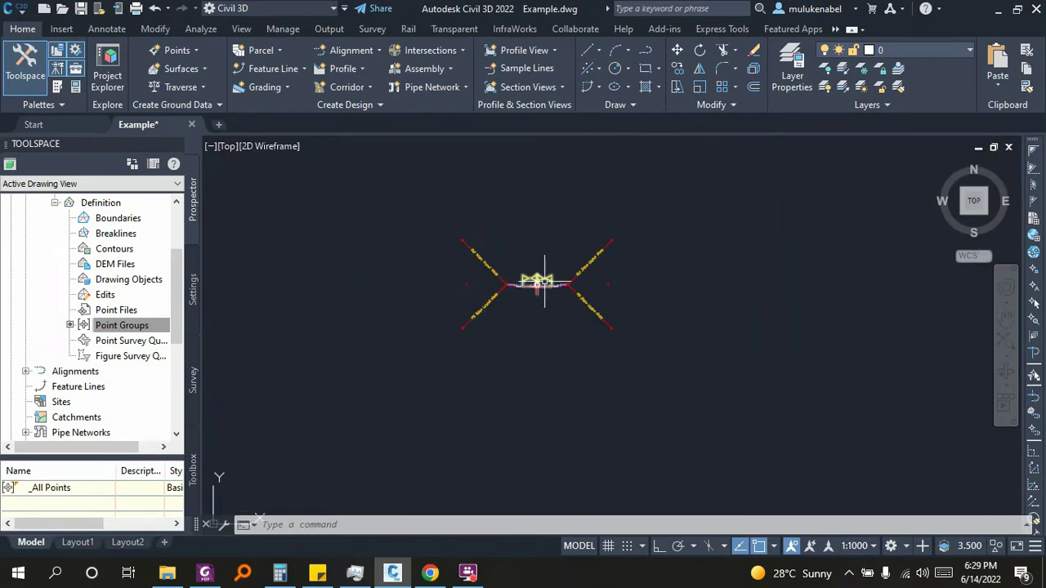
scroll(657, 301, down, 2)
- Pan to the road corridor and zoom in on its curved stretch
middle_drag(455, 305, 661, 250)
scroll(660, 250, up, 6)
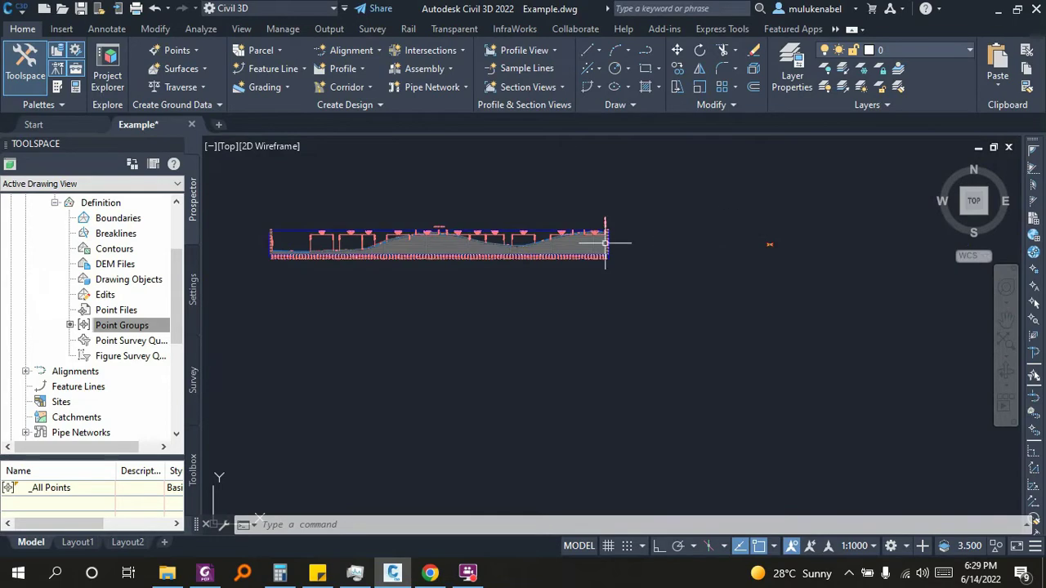
scroll(659, 270, down, 6)
scroll(497, 240, up, 3)
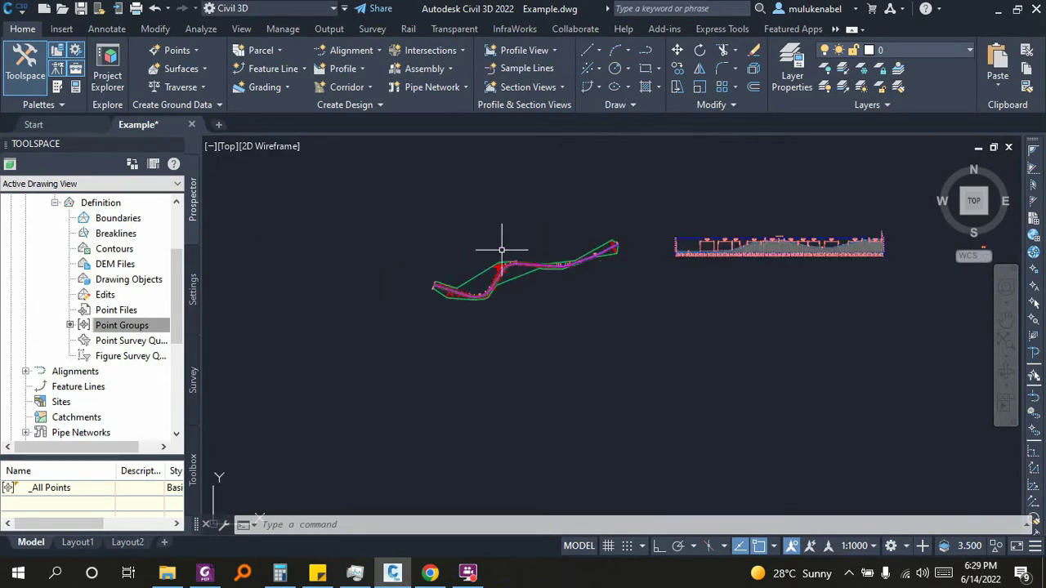
scroll(486, 308, up, 4)
scroll(434, 275, up, 2)
- Rebuild the corridor from the edited assembly and dismiss the warnings list
click(437, 278)
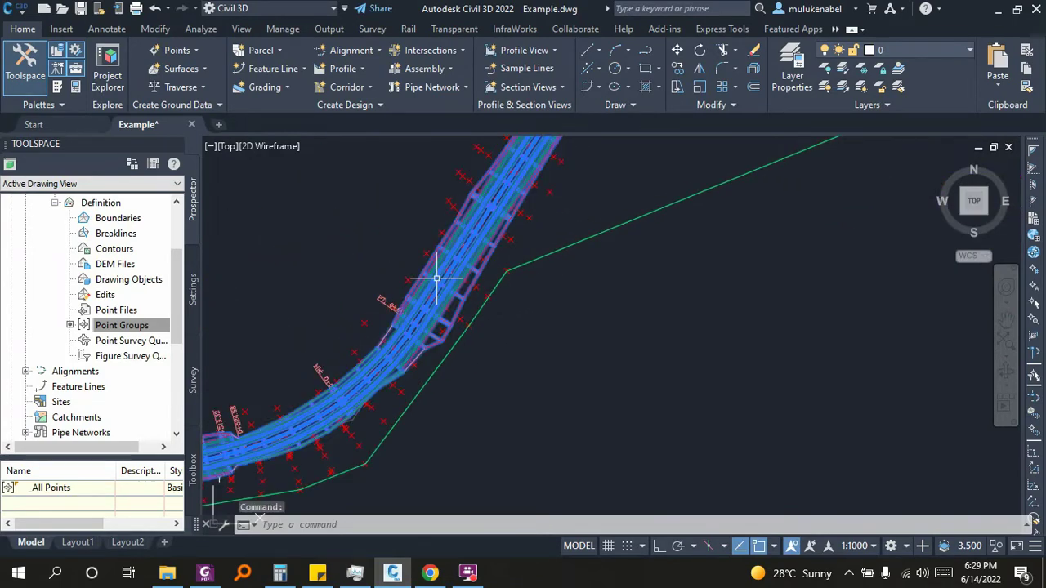
click(253, 51)
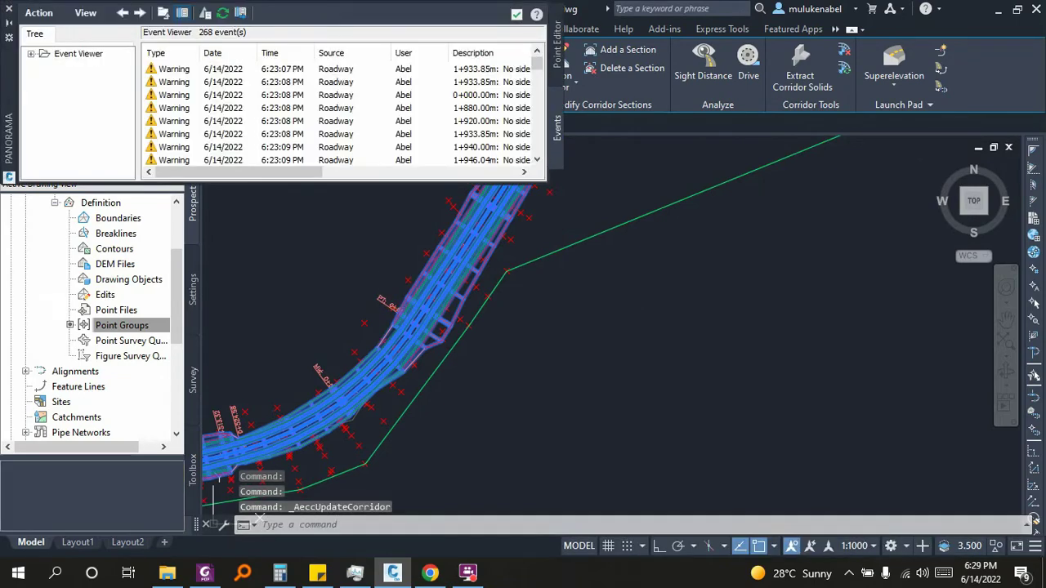
click(9, 8)
scroll(467, 301, down, 3)
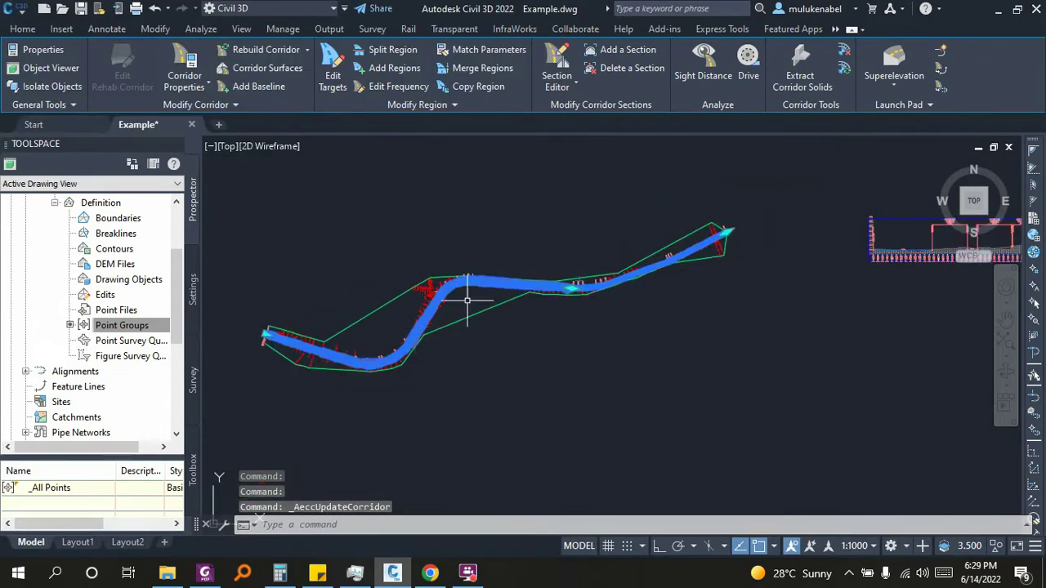
key(Escape)
- Zoom in around stations 1+500 and 1+520 to inspect the new edge lines
scroll(581, 286, up, 2)
scroll(561, 292, up, 1)
scroll(550, 281, up, 1)
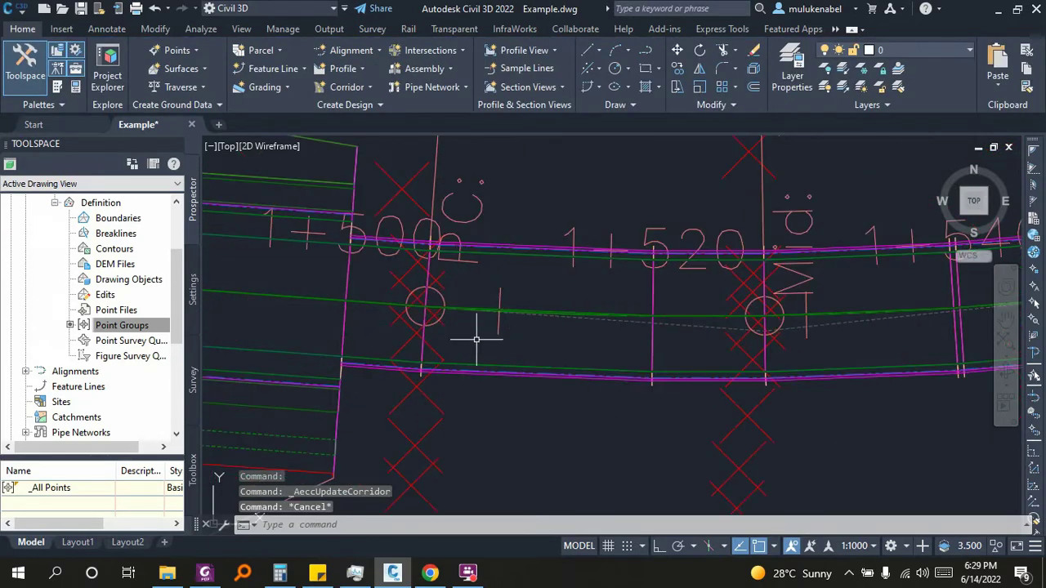
scroll(477, 339, up, 1)
scroll(374, 205, up, 1)
scroll(408, 229, up, 1)
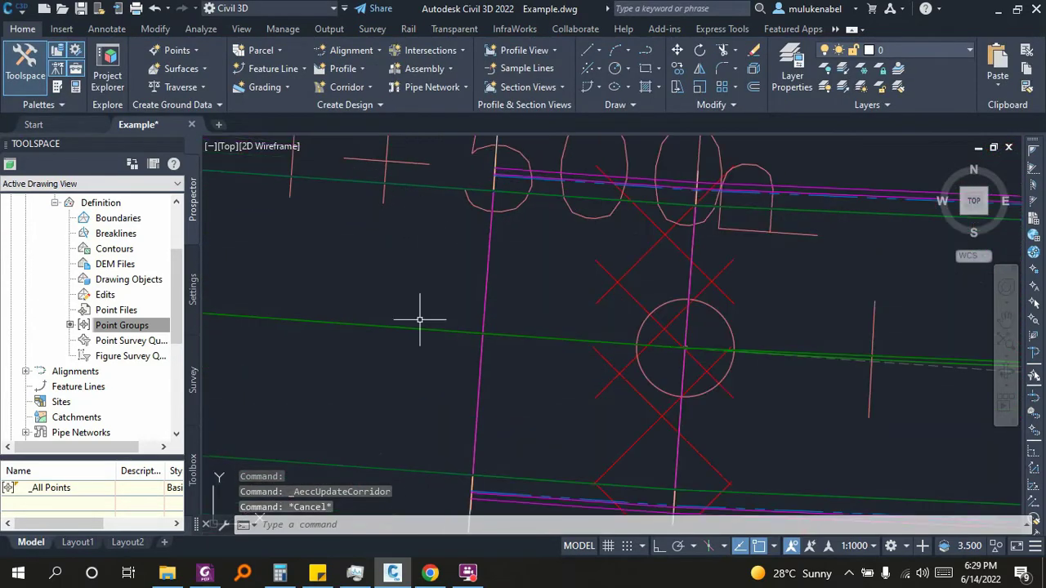
middle_drag(419, 321, 435, 300)
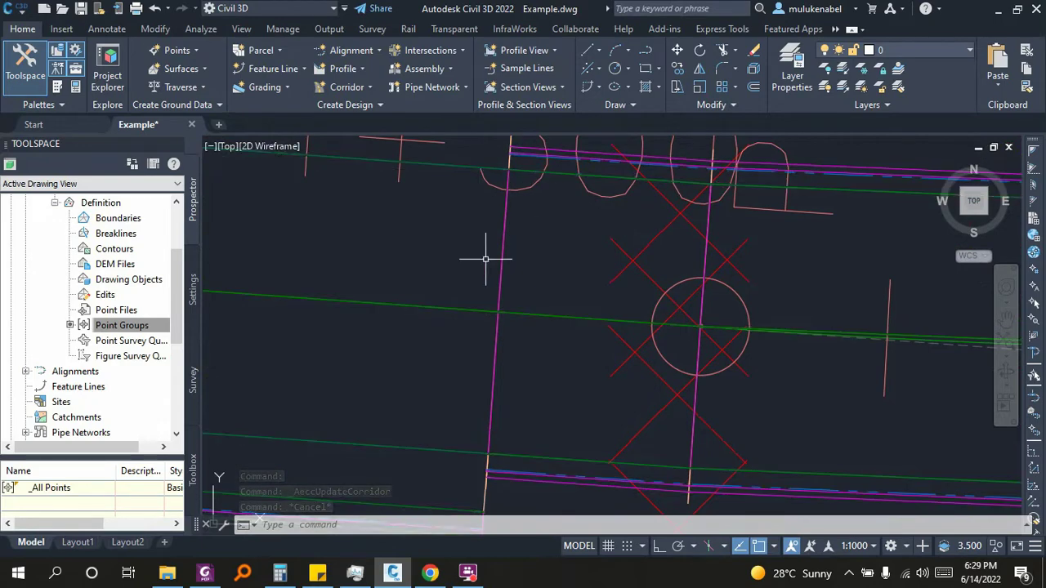
scroll(547, 318, down, 2)
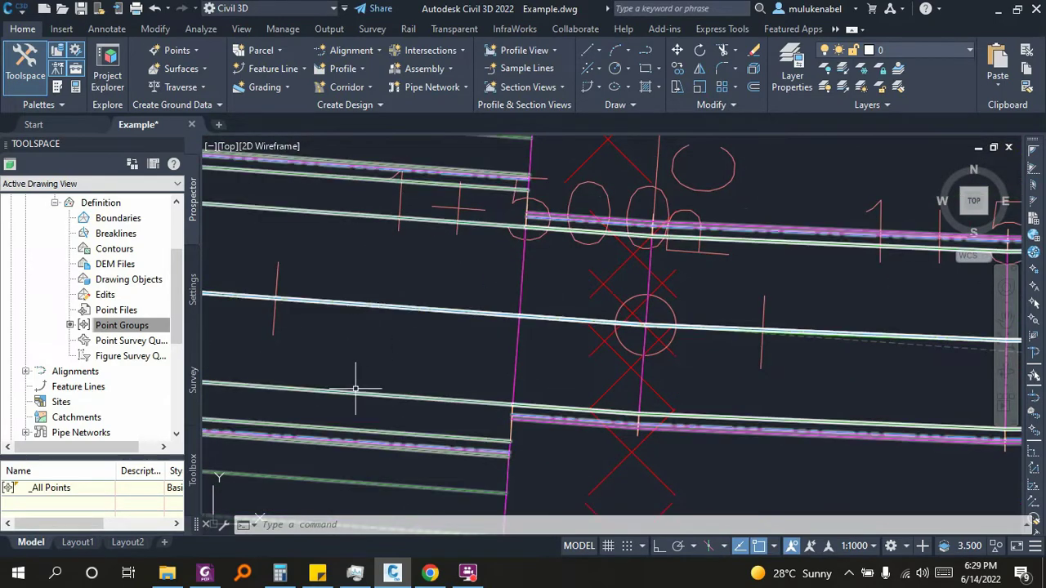
middle_drag(585, 398, 520, 401)
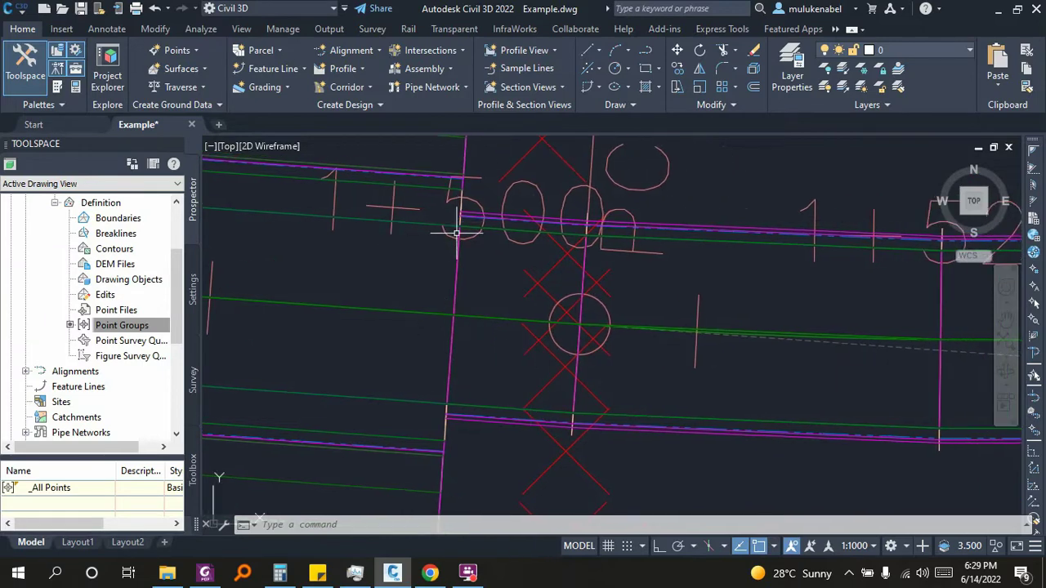
scroll(467, 372, down, 2)
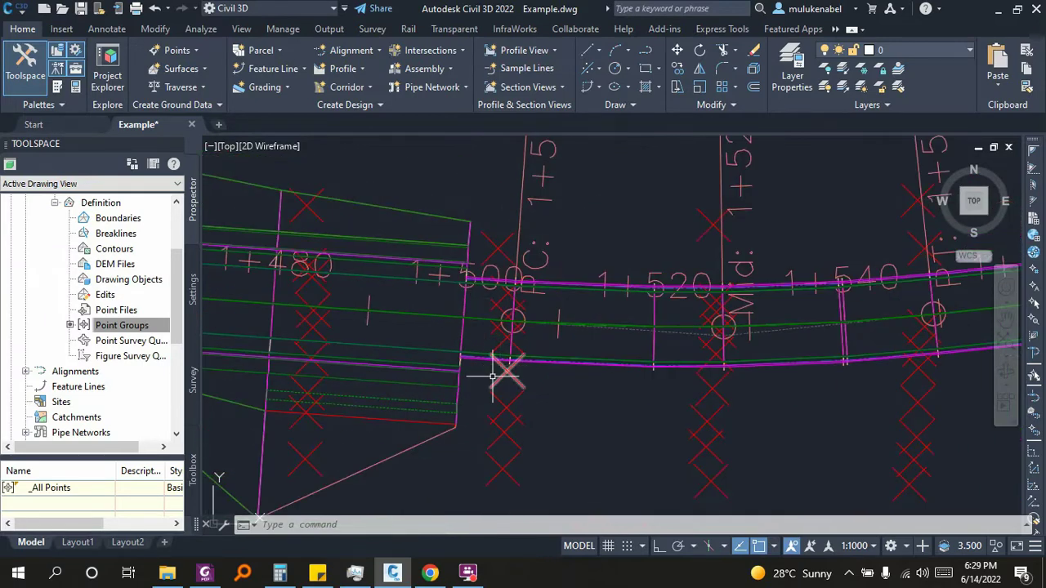
scroll(491, 376, up, 2)
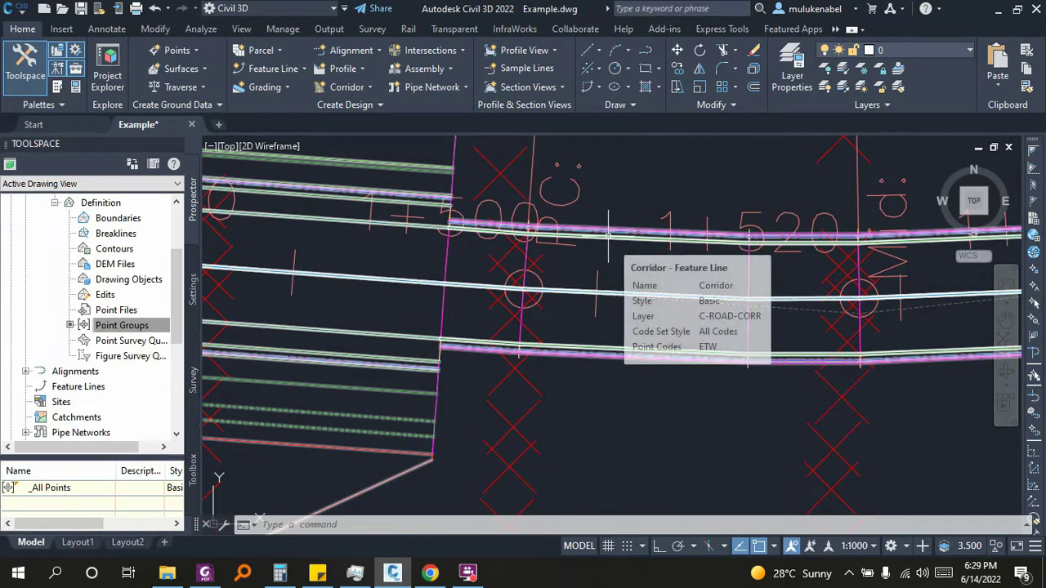
scroll(409, 294, down, 5)
scroll(384, 286, down, 2)
- Zoom and pan so the assembly sits right of centre in the view
scroll(420, 303, down, 1)
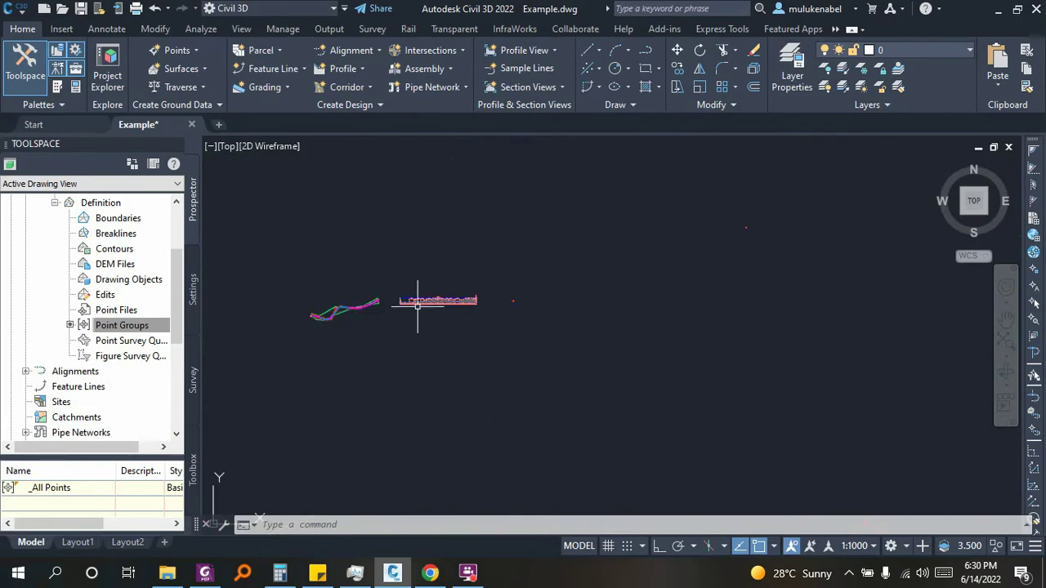
scroll(738, 239, up, 3)
scroll(741, 232, up, 3)
scroll(616, 304, up, 3)
scroll(584, 373, up, 5)
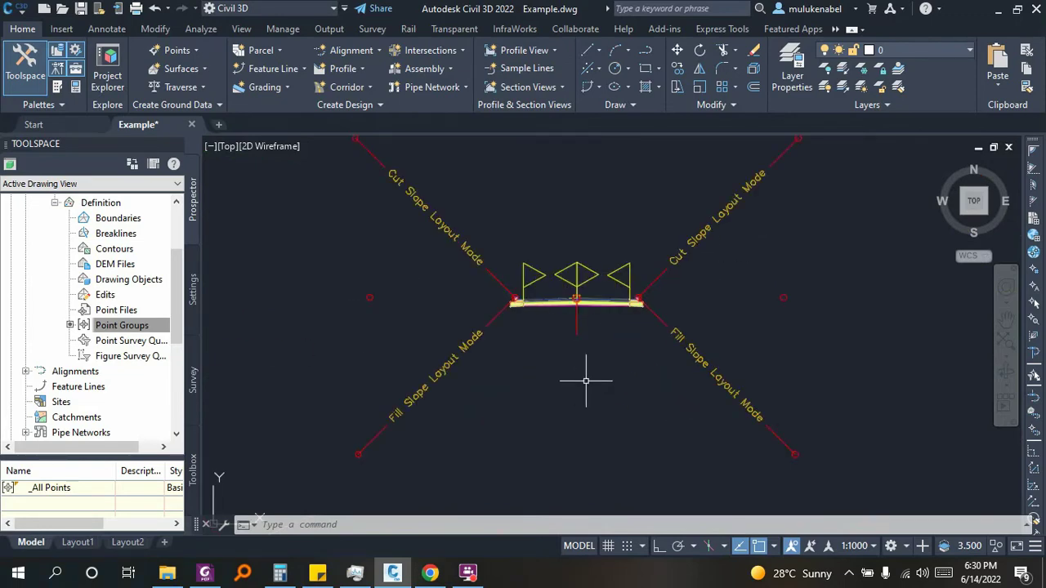
scroll(596, 297, up, 2)
scroll(621, 296, up, 2)
scroll(576, 283, up, 4)
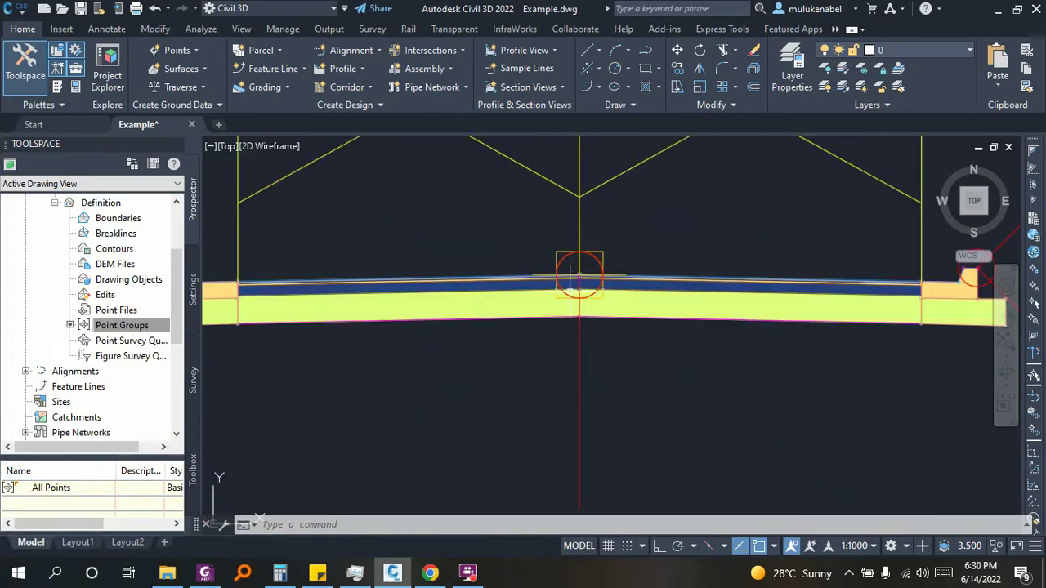
scroll(493, 323, down, 2)
middle_drag(398, 314, 525, 292)
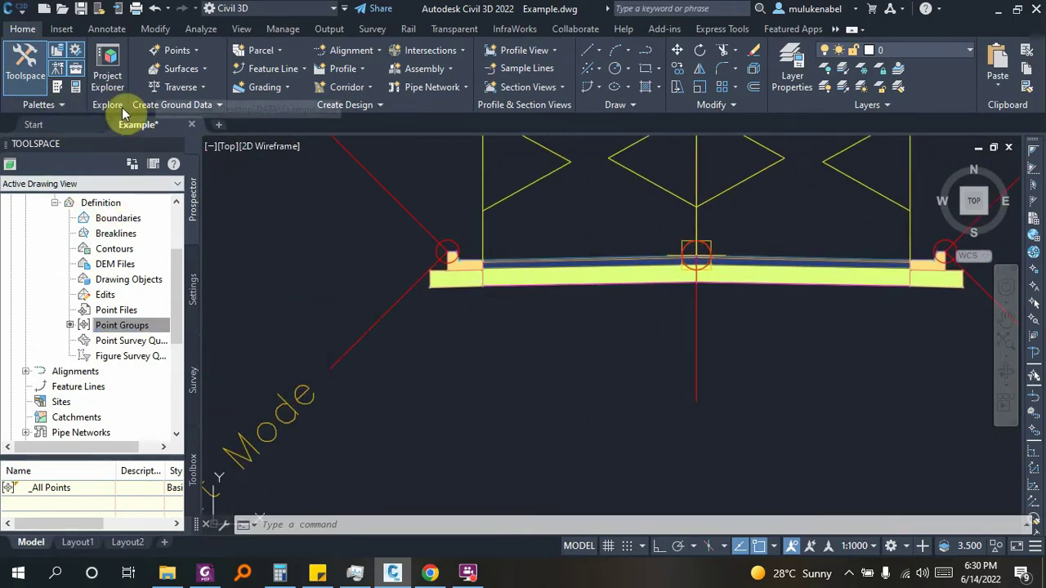
- Pick BasicShoulder from the Basic subassembly palette, showing Right side, 0.900m width, 0.200m depth
click(59, 87)
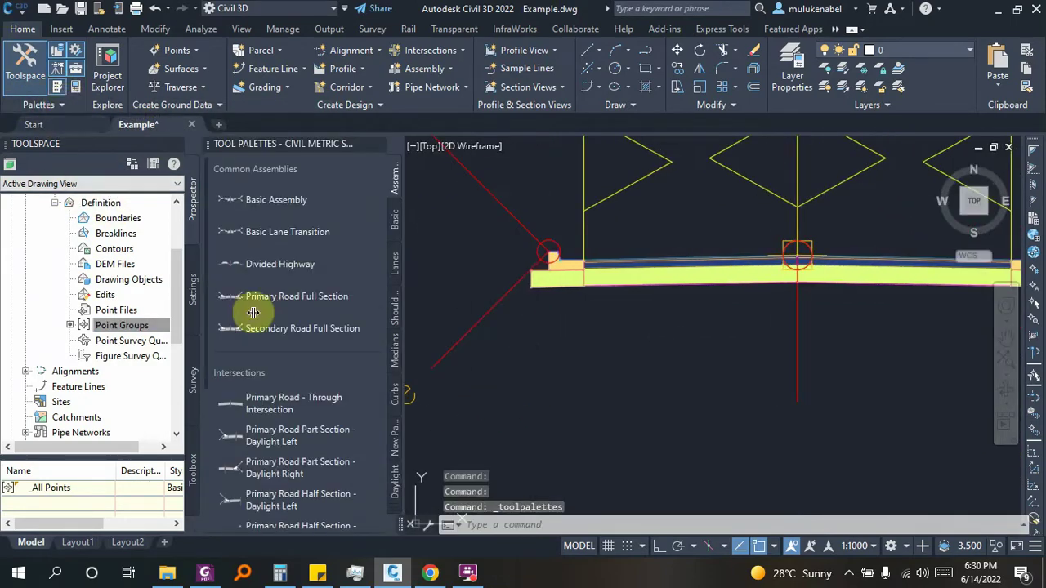
click(395, 219)
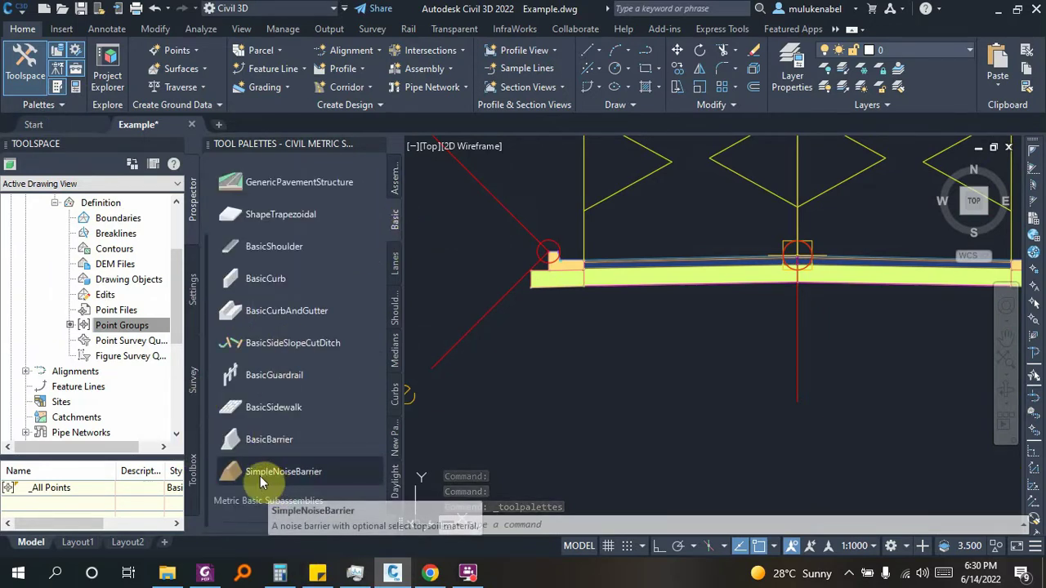
click(271, 249)
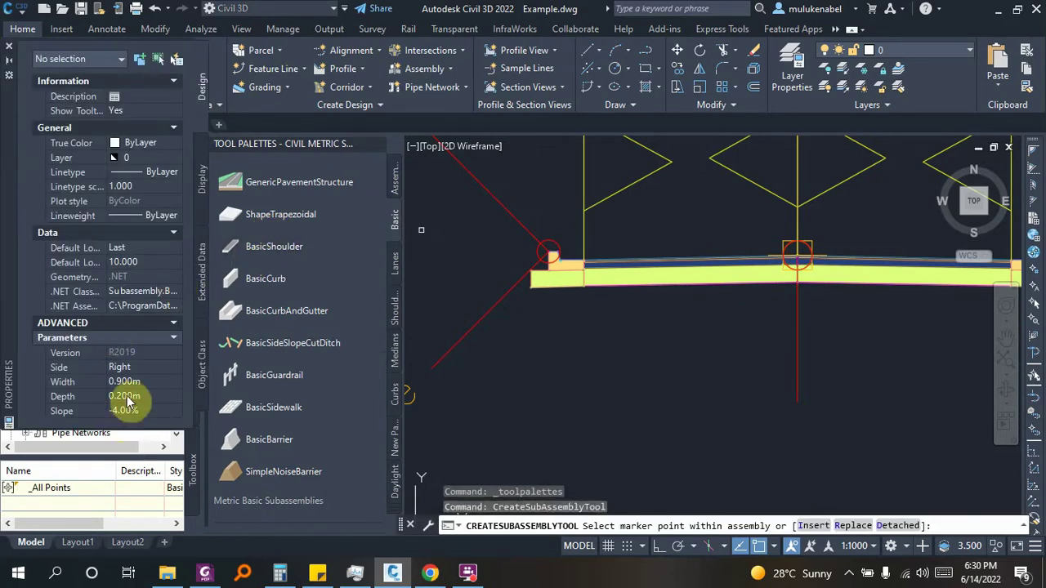
- Set the BasicShoulder width to 1.500 m and depth to 0.350 m
click(150, 382)
text(1)
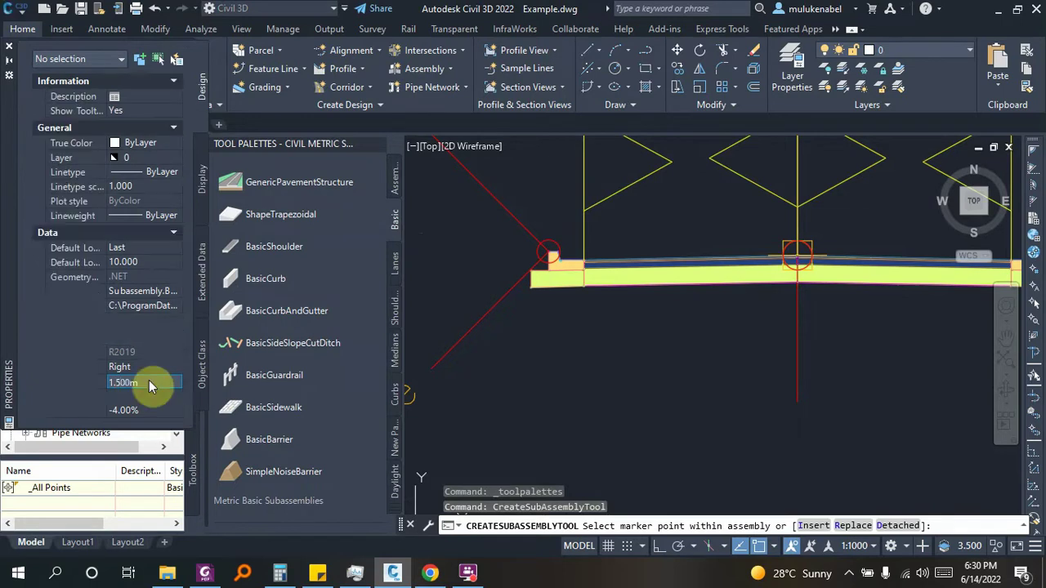
key(Tab)
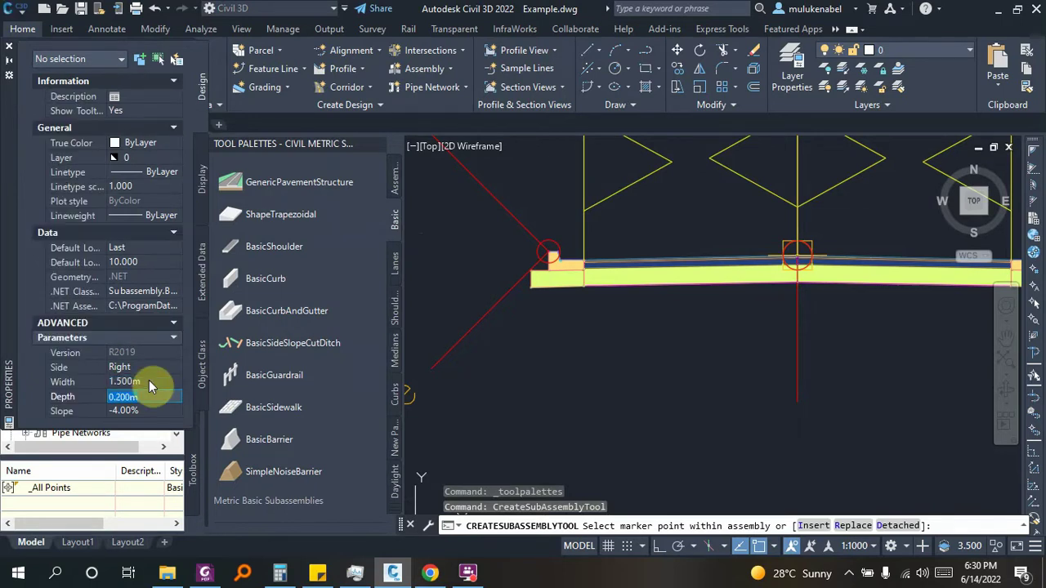
text(0.35)
key(Tab)
key(BackSpace)
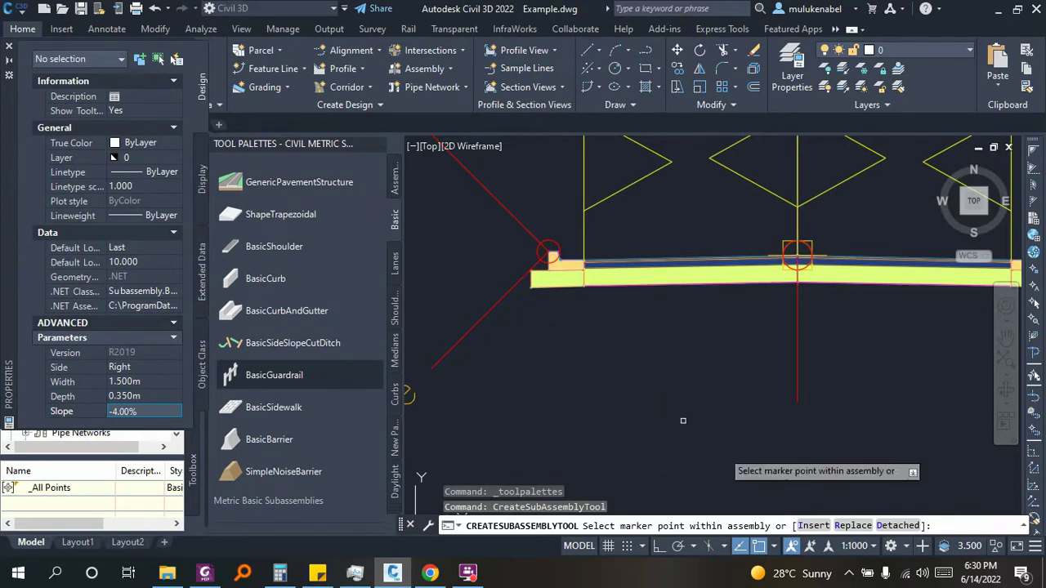
- Insert the shoulder after the left-end subassembly of the assembly
click(811, 526)
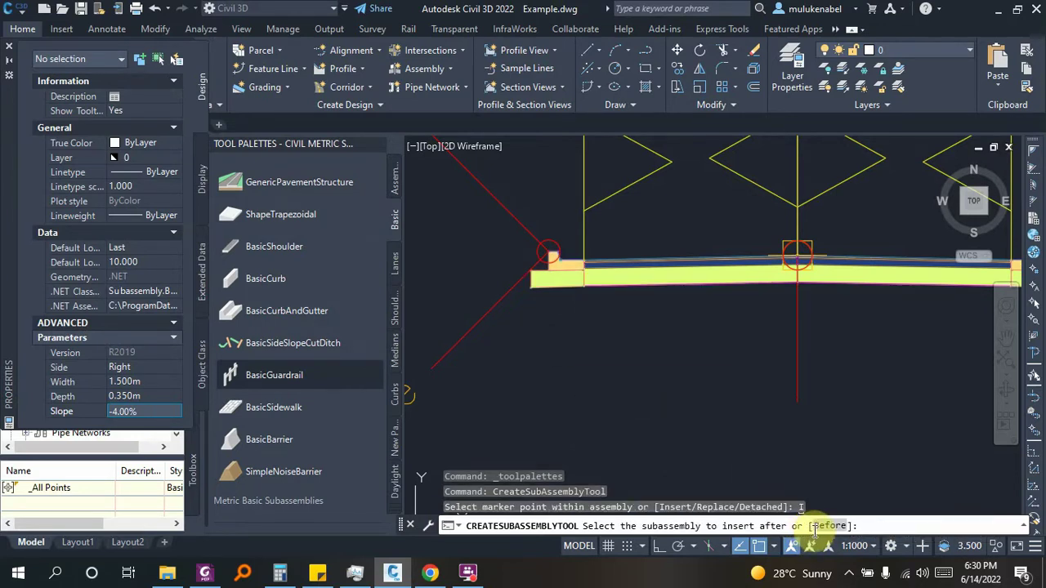
scroll(582, 278, up, 2)
scroll(582, 278, up, 3)
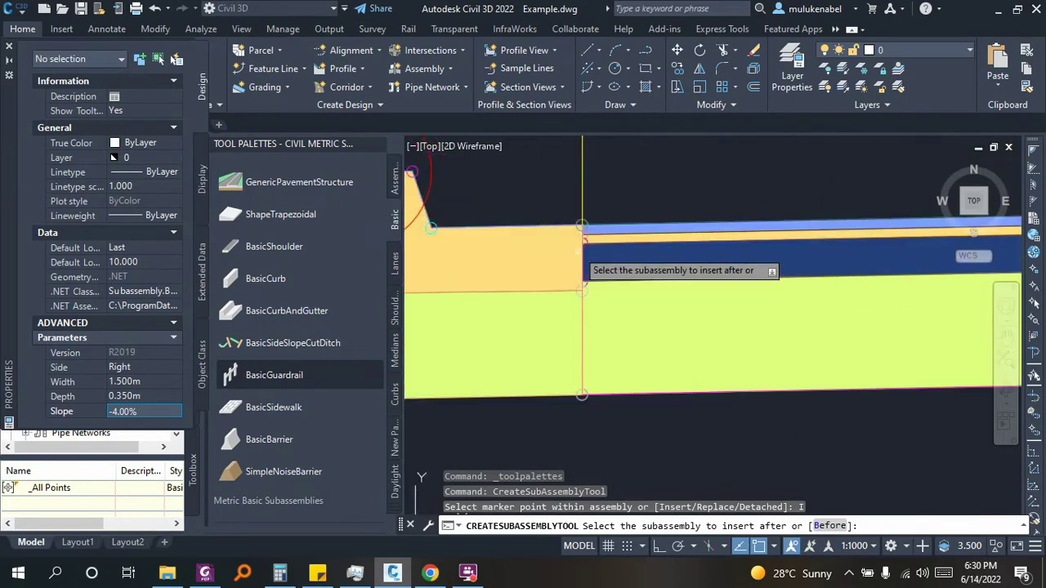
scroll(583, 277, up, 3)
scroll(583, 278, up, 2)
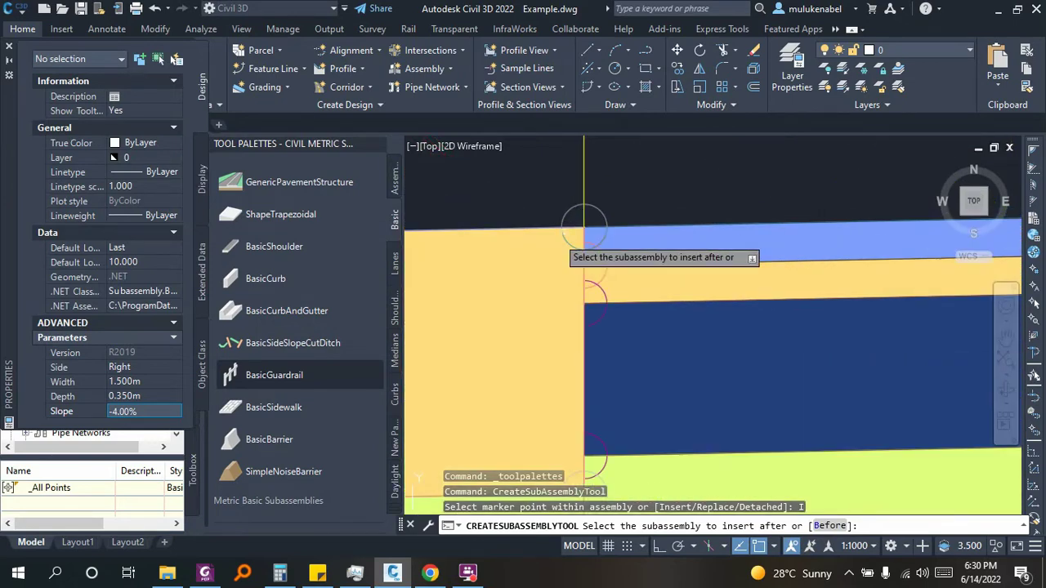
click(560, 220)
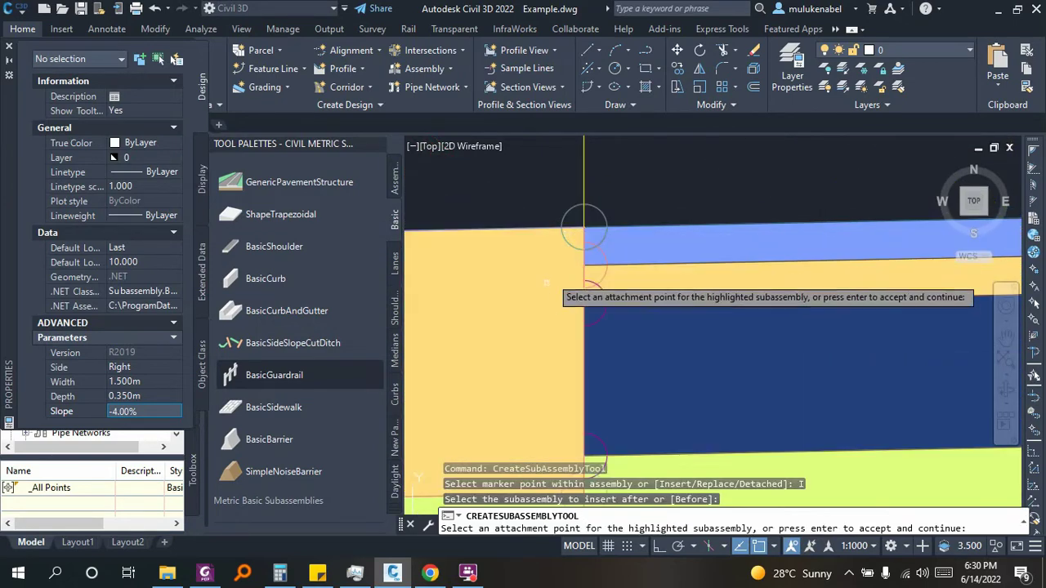
scroll(560, 236, down, 2)
scroll(561, 251, down, 1)
scroll(562, 251, up, 3)
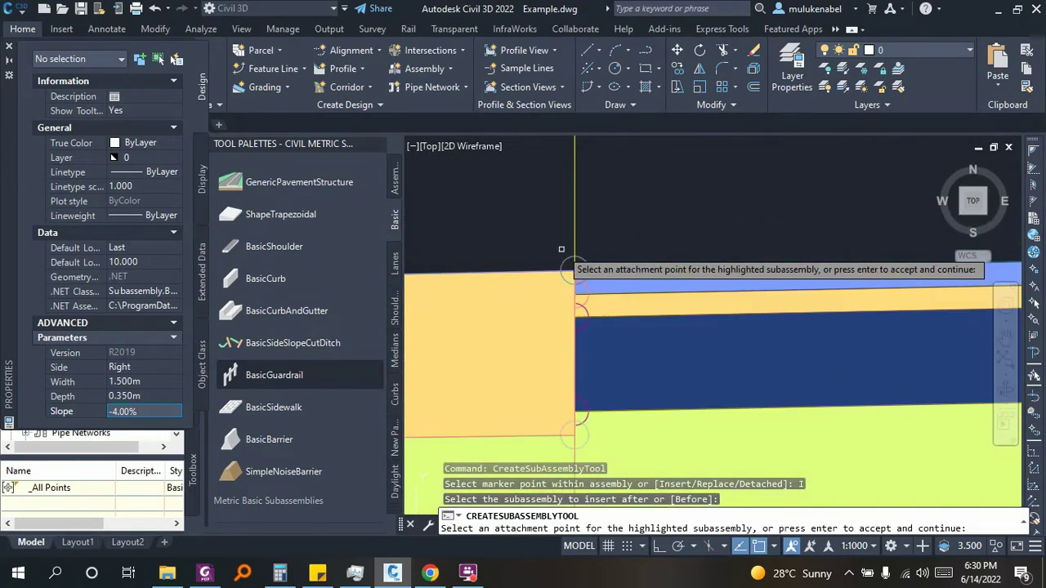
click(588, 321)
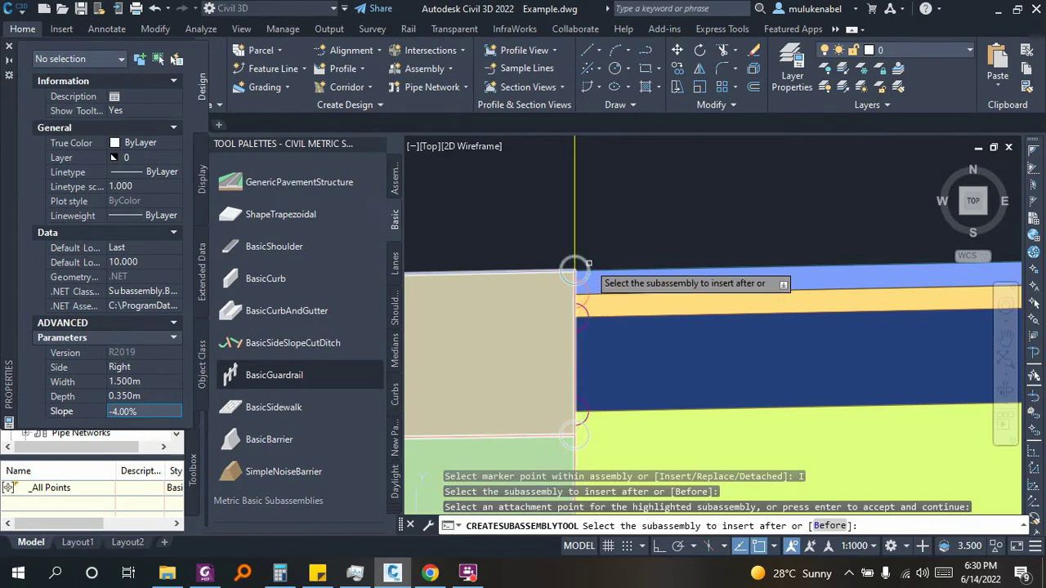
click(574, 267)
- Pan to bring the assembly's left end and the new shoulder into view
scroll(764, 289, down, 3)
scroll(766, 286, down, 2)
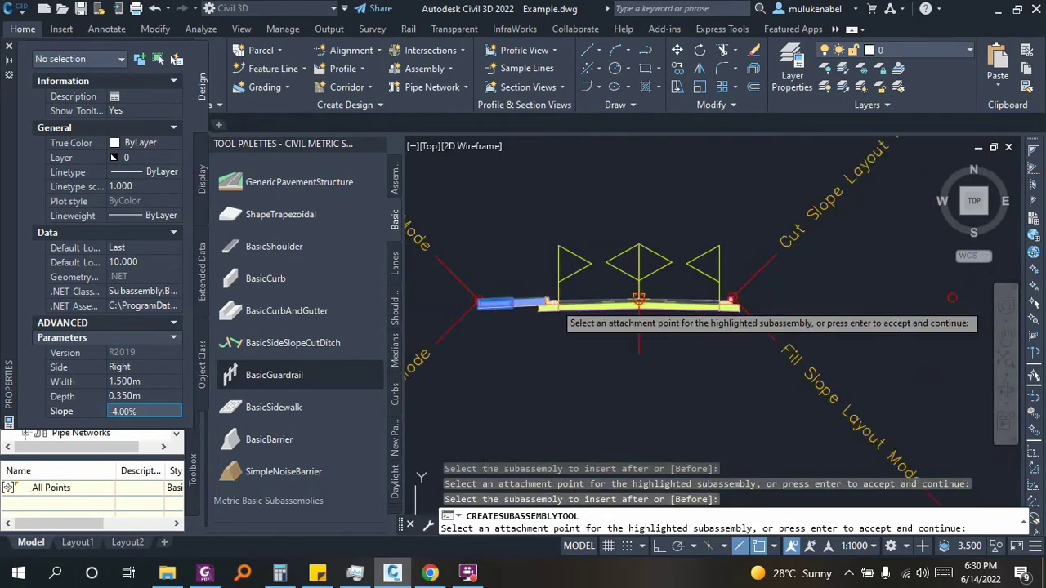
scroll(769, 284, up, 1)
middle_drag(510, 327, 615, 330)
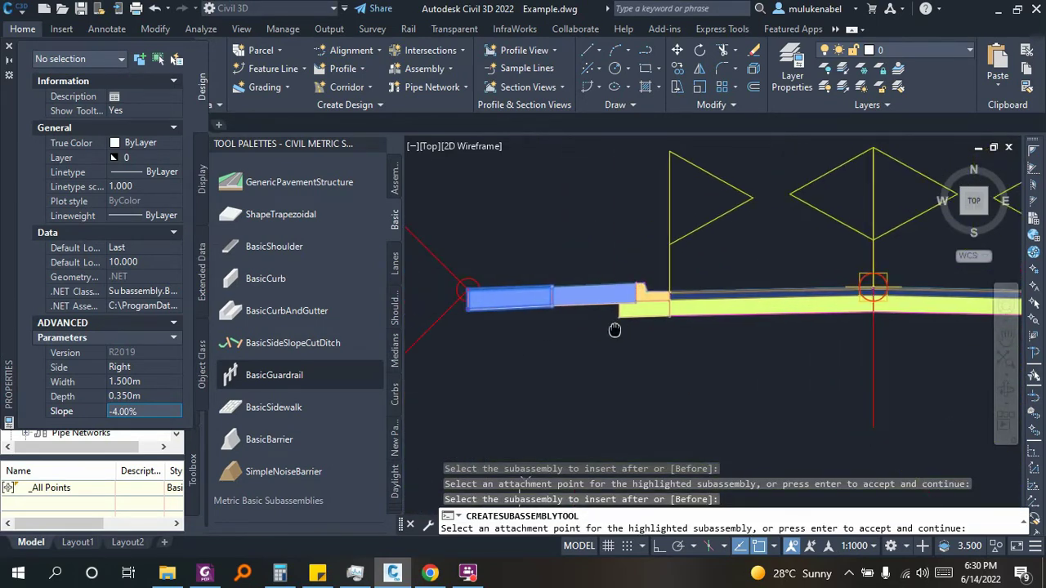
- Undo the misplaced shoulder and restart BasicShoulder with width 1.5 m and depth 0.35 m
click(153, 9)
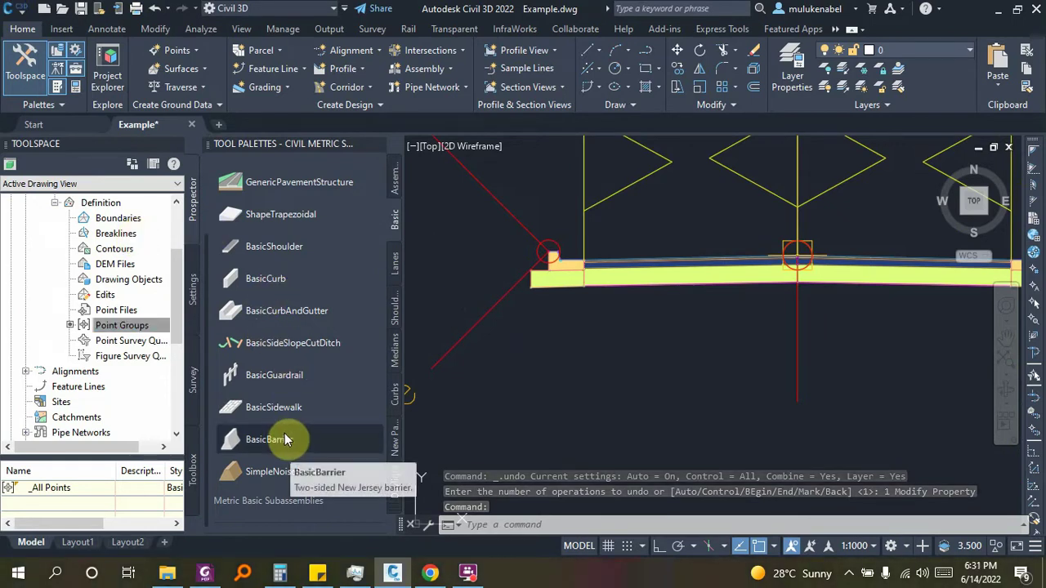
click(272, 249)
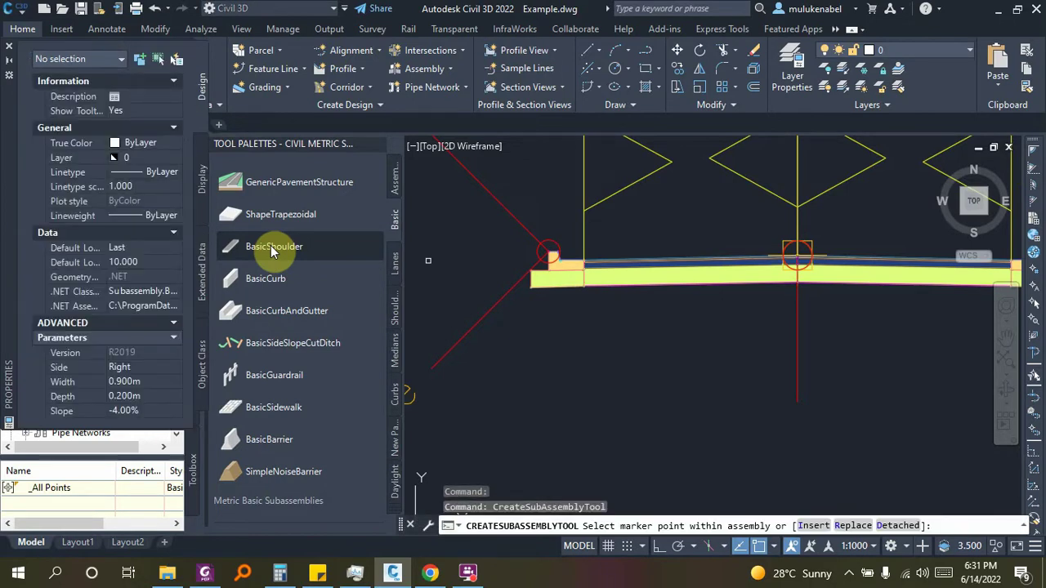
click(127, 382)
text(1.5)
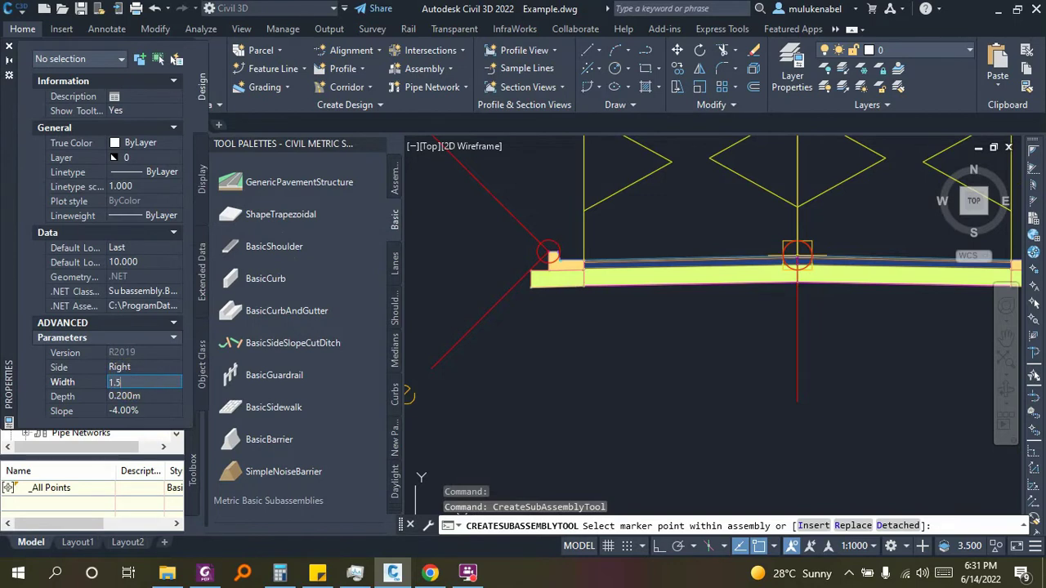
key(Tab)
text(0.35)
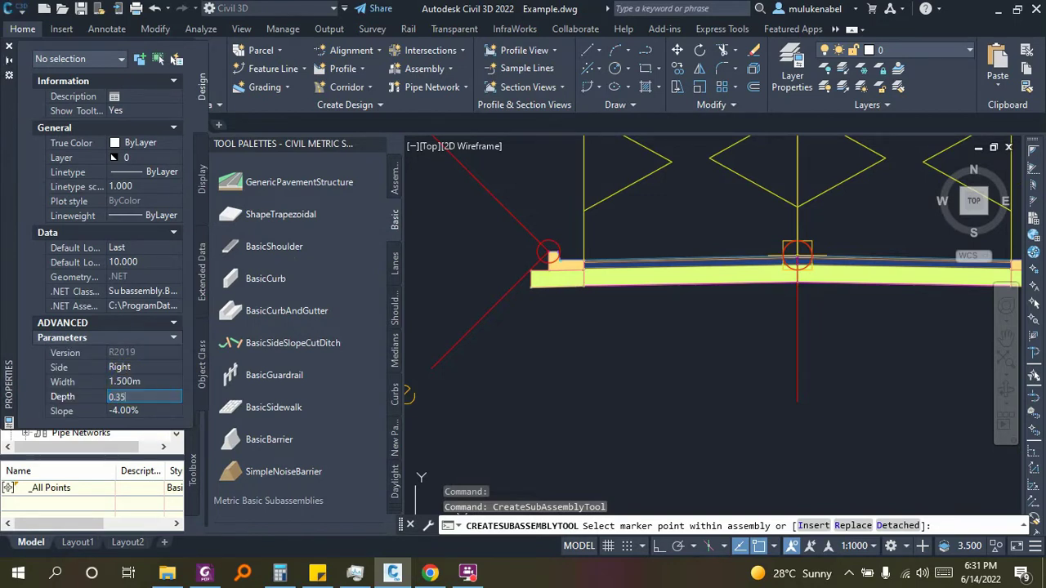
key(Tab)
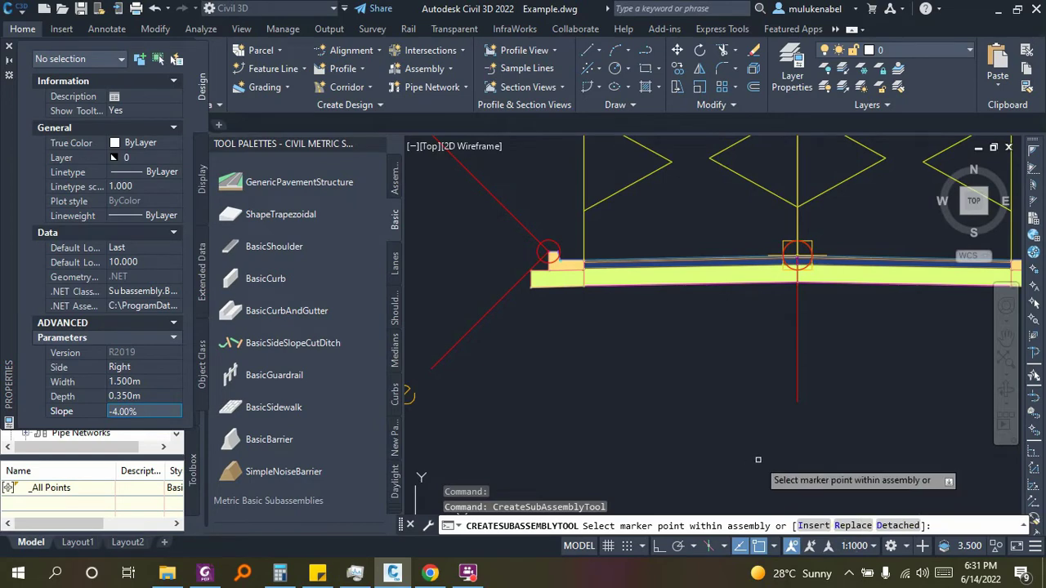
- Insert the shoulder after the right curb, then undo that placement
click(809, 531)
scroll(828, 432, up, 3)
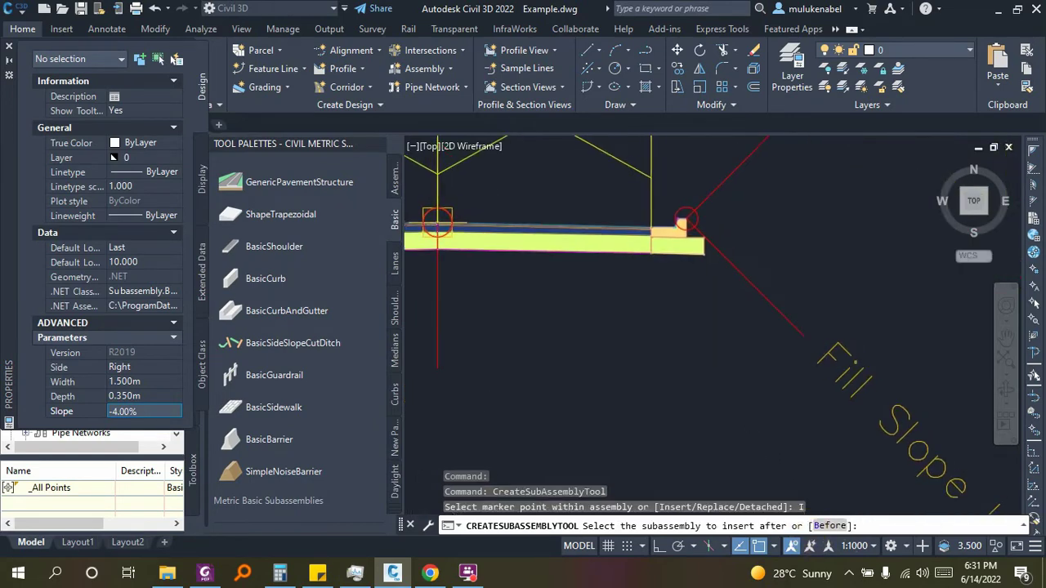
scroll(678, 229, up, 3)
scroll(617, 309, up, 2)
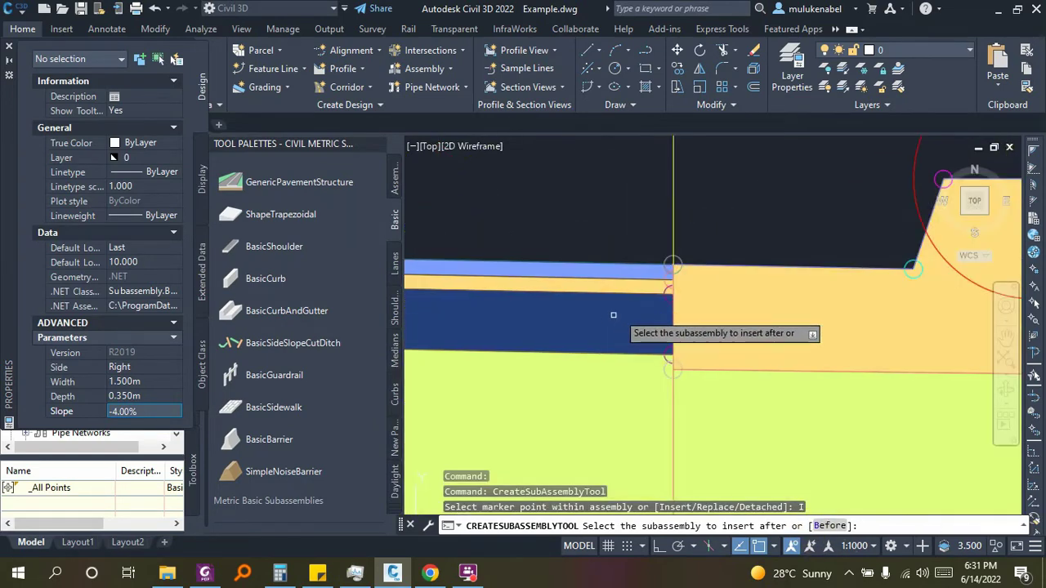
scroll(660, 280, up, 2)
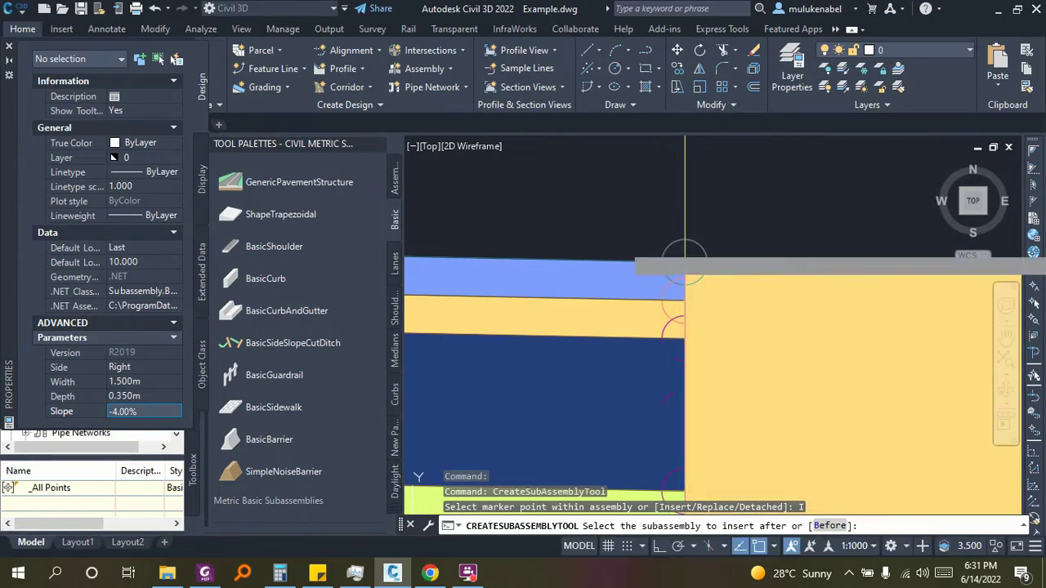
click(679, 251)
scroll(674, 269, down, 2)
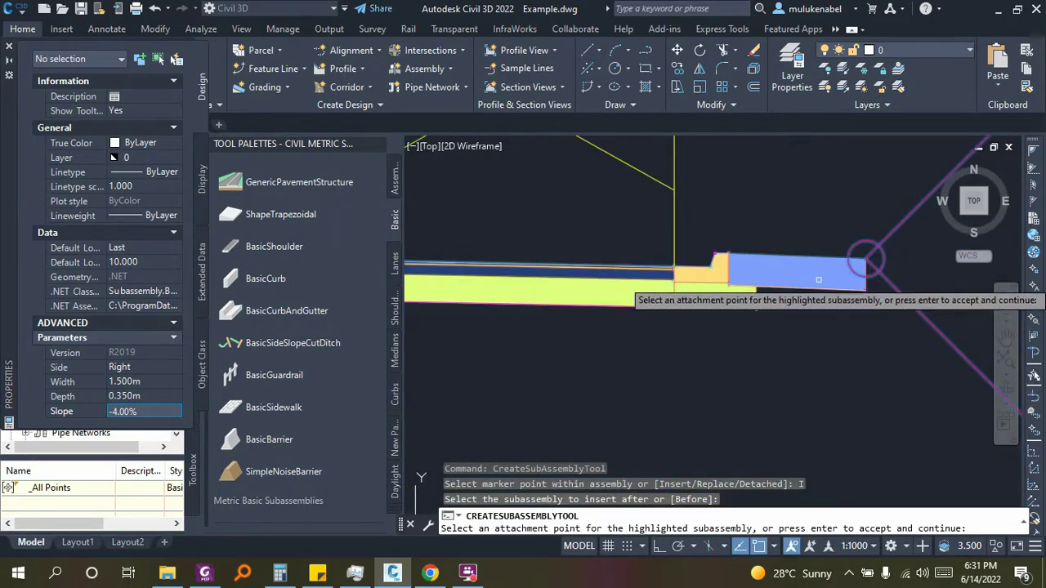
click(153, 10)
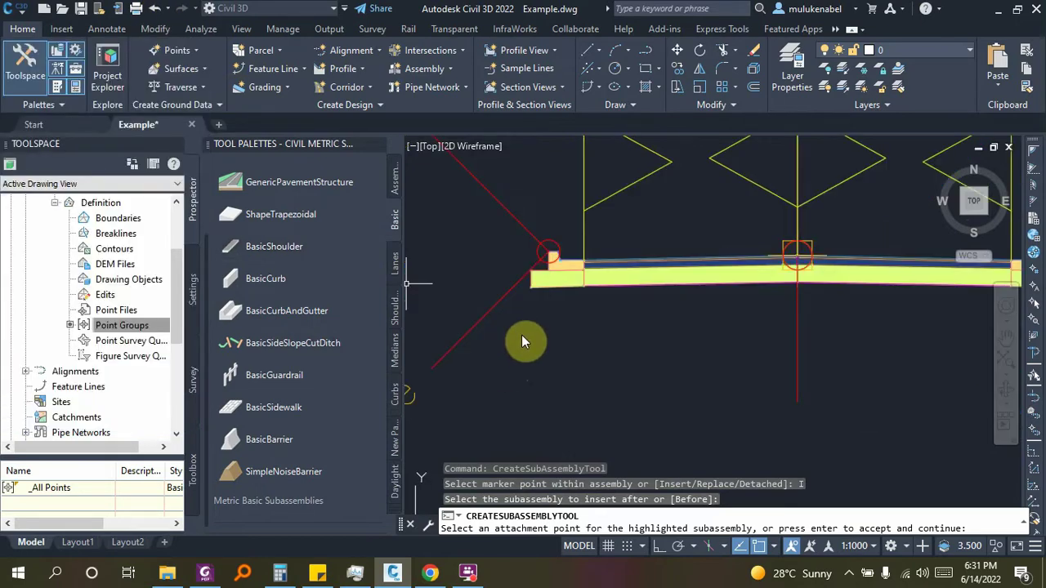
scroll(416, 304, down, 1)
key(Escape)
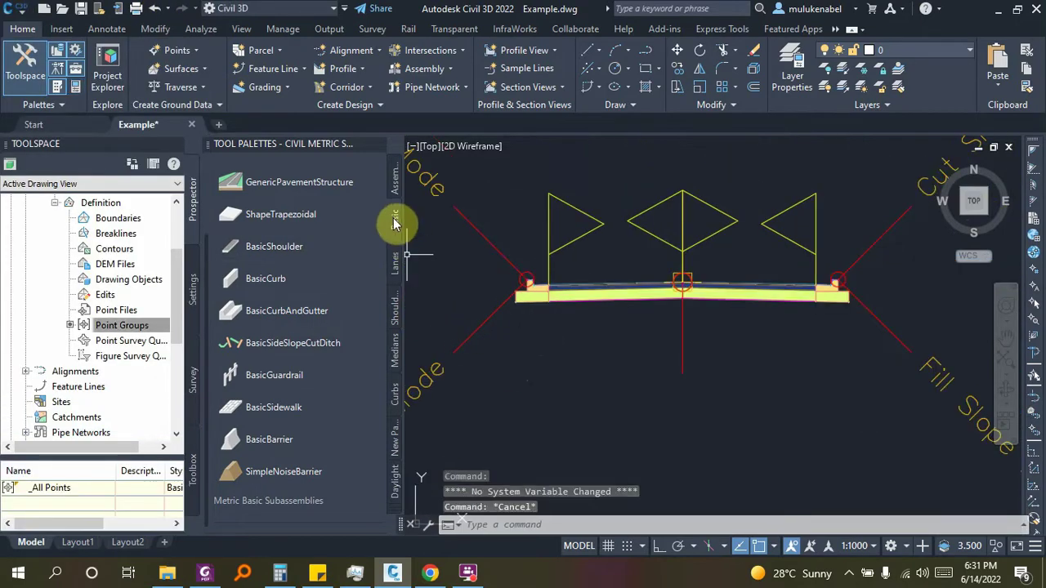
click(277, 320)
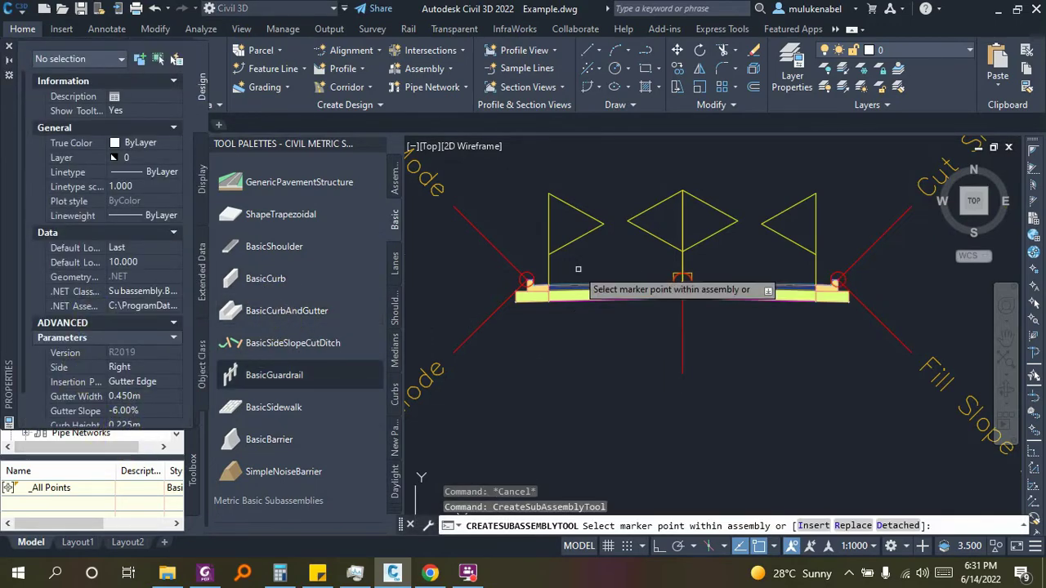
click(846, 529)
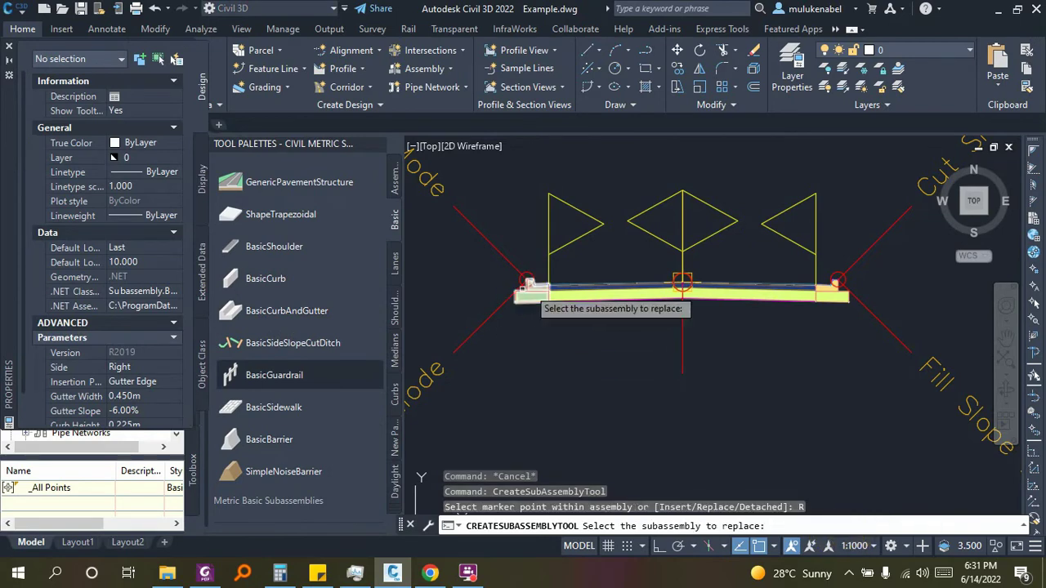
scroll(528, 286, up, 2)
click(535, 296)
scroll(541, 344, down, 3)
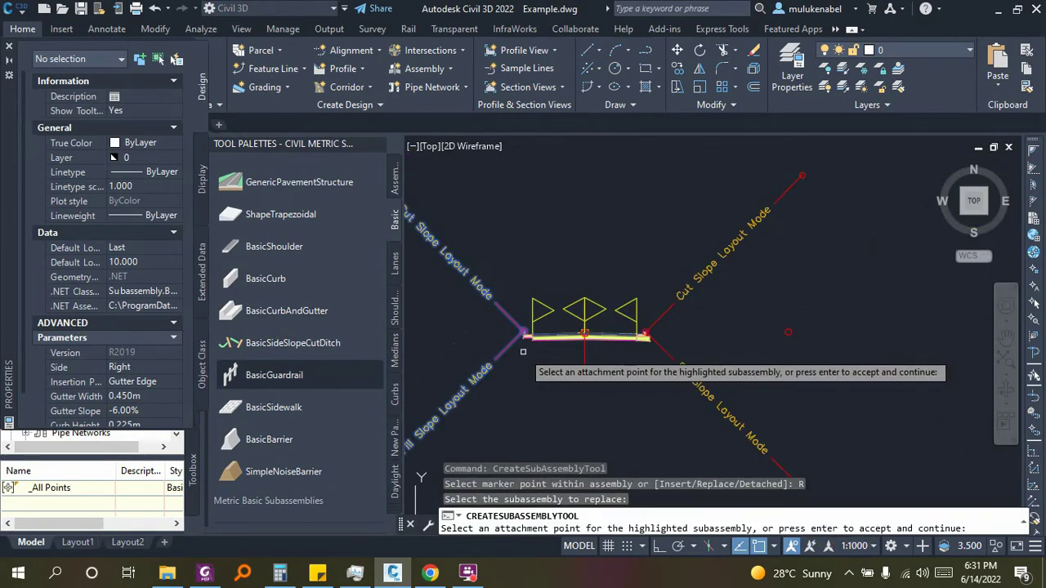
scroll(635, 346, up, 2)
scroll(637, 345, up, 2)
click(605, 309)
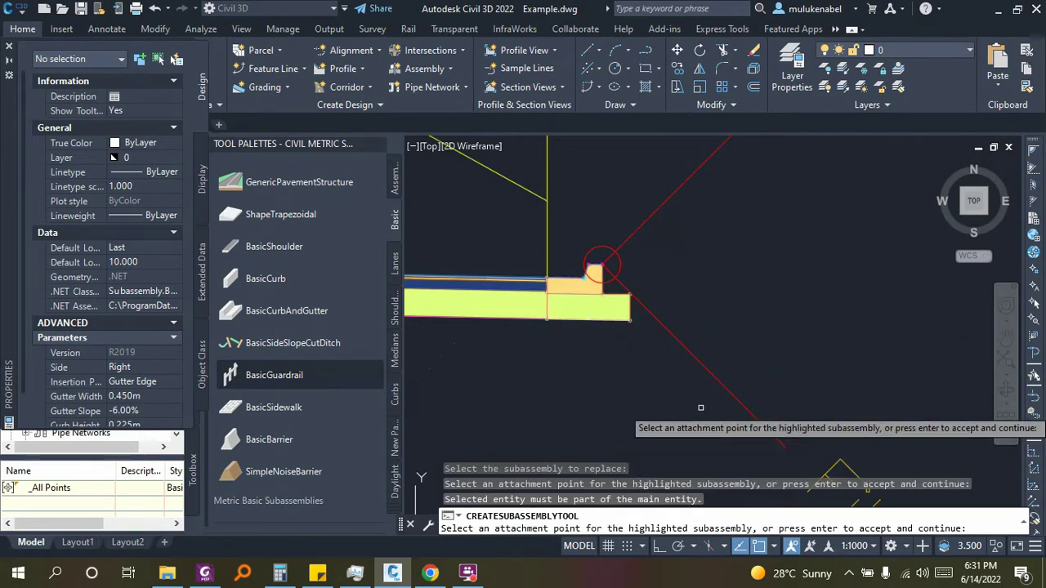
key(Return)
click(590, 304)
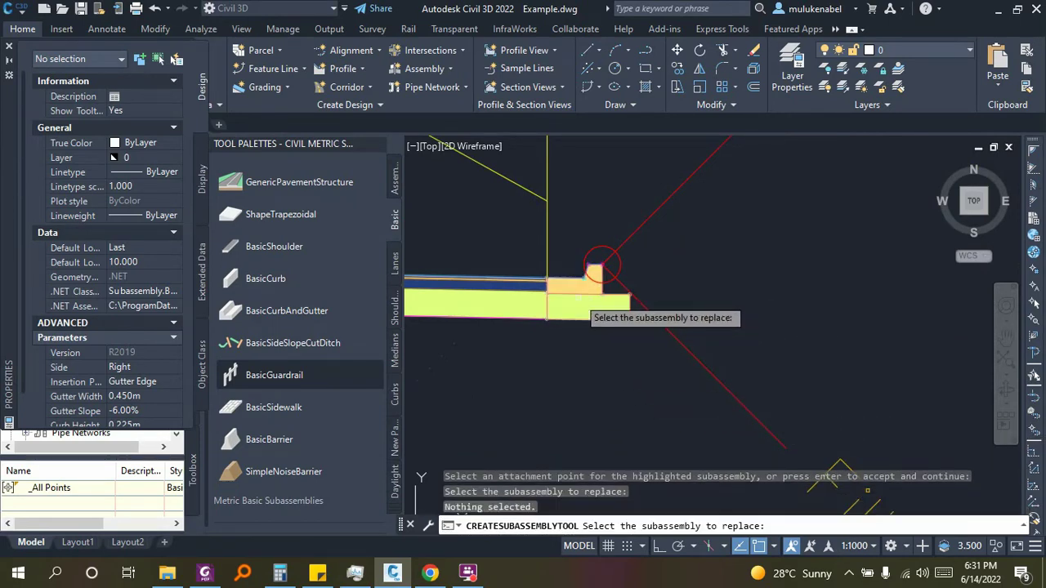
click(603, 264)
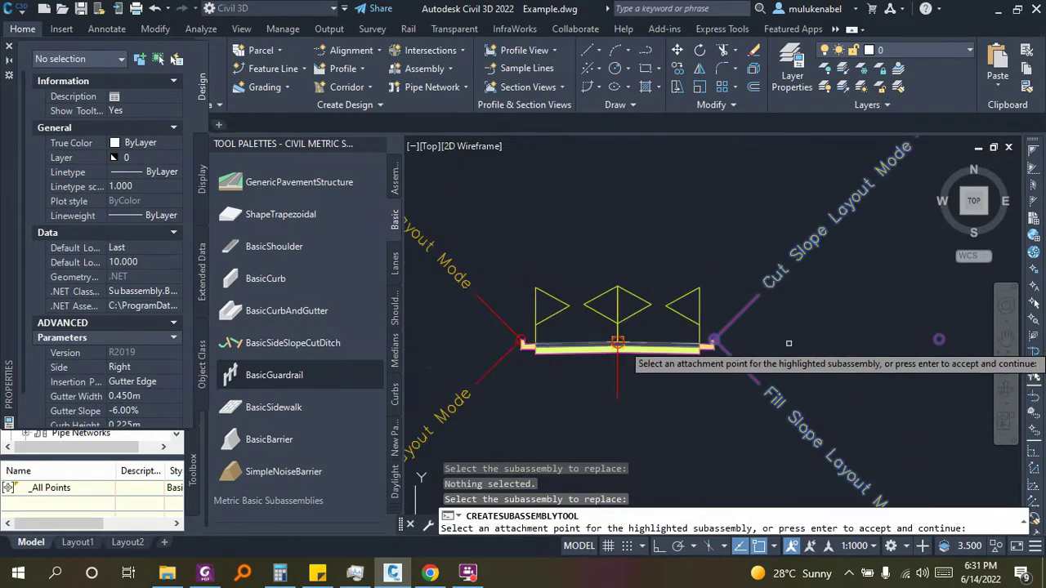
key(Escape)
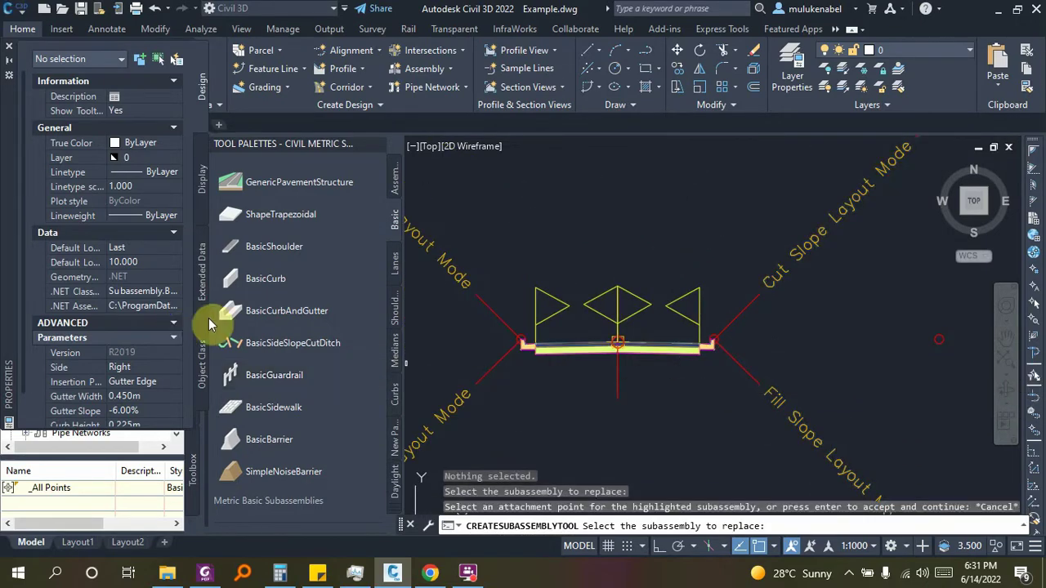
- Start another BasicShoulder with 1.5 m width and 0.35 m depth
click(281, 250)
text(1.5)
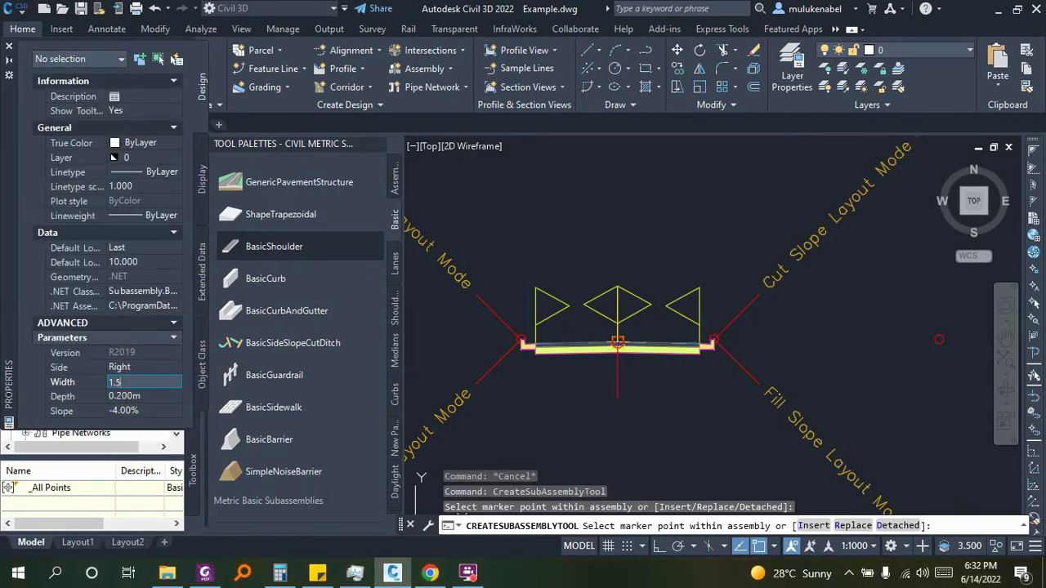
key(Tab)
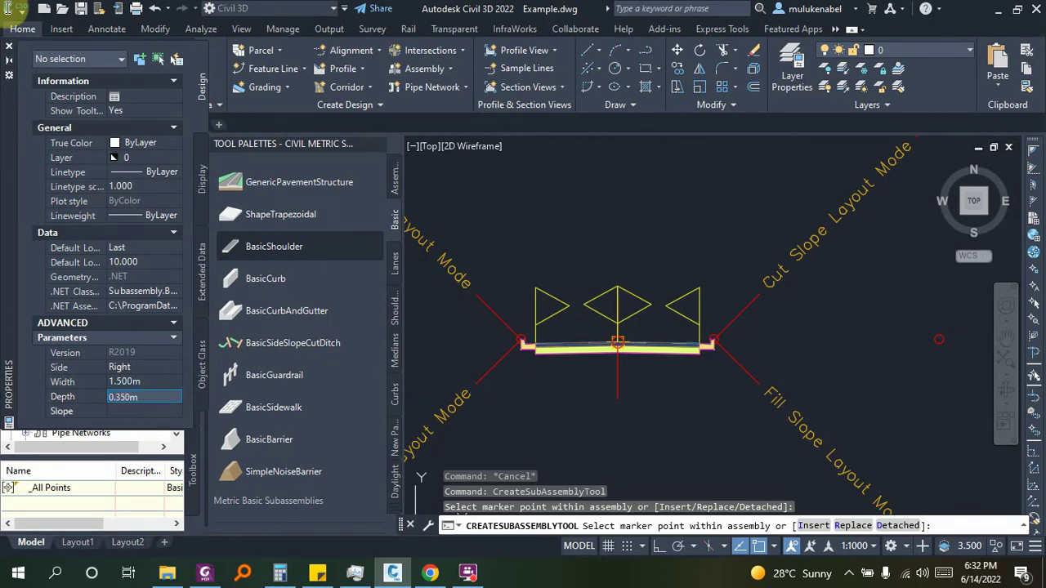
key(Tab)
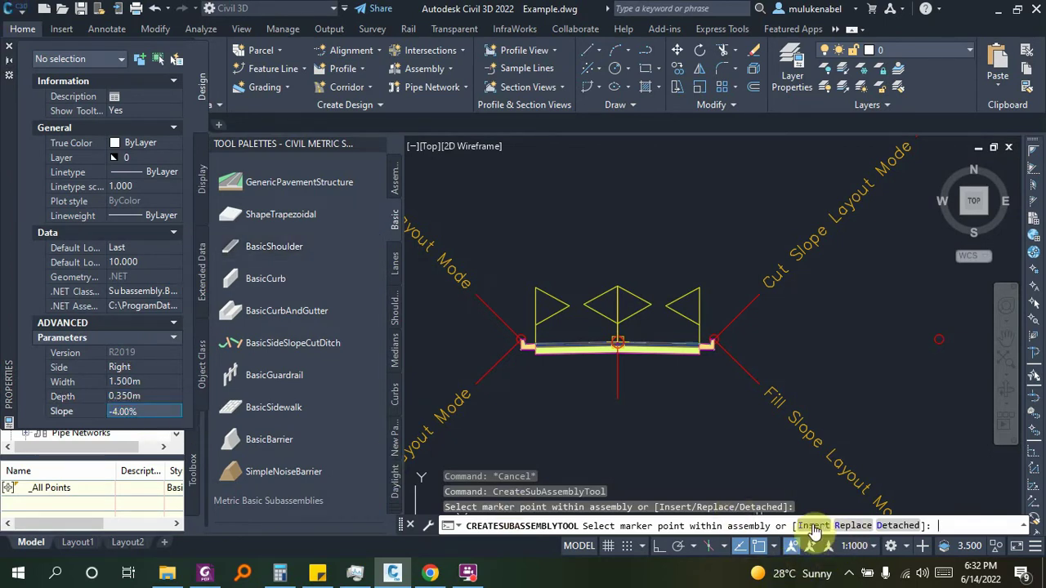
- Insert the shoulder after the right-side curb and end the placement command
click(814, 526)
scroll(707, 363, up, 3)
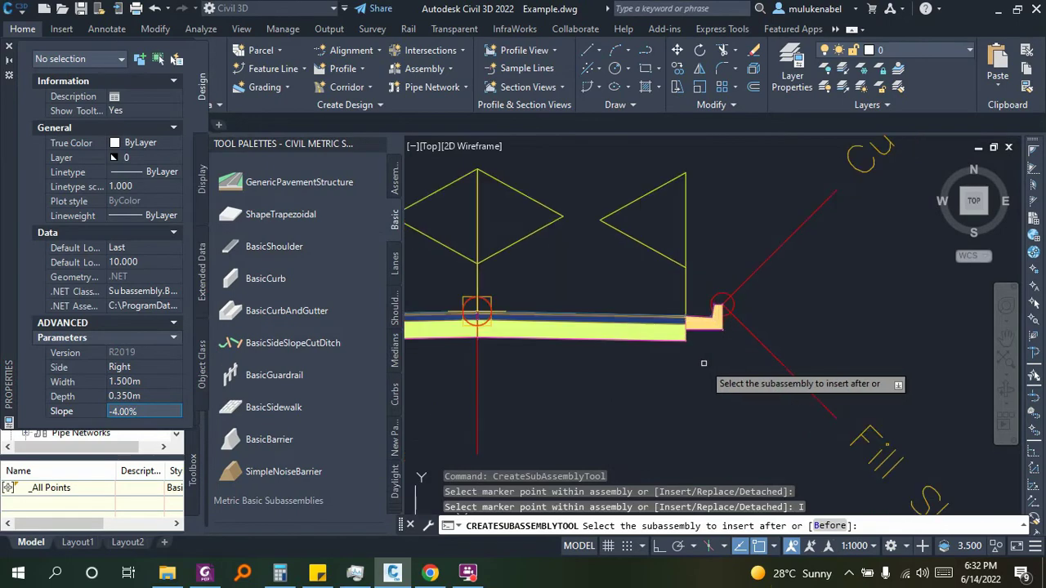
scroll(701, 361, up, 3)
scroll(681, 309, up, 3)
scroll(664, 364, up, 3)
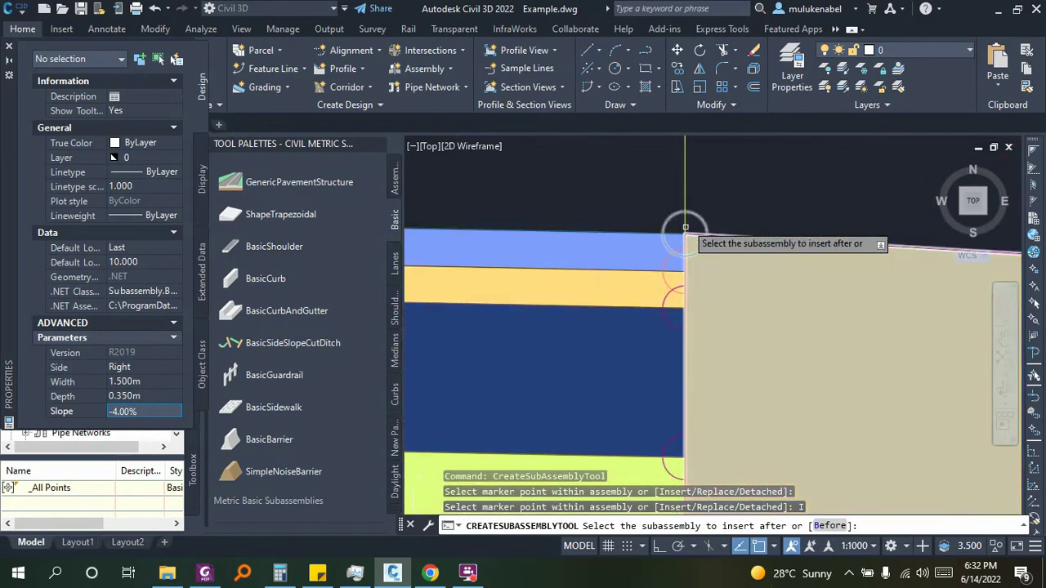
click(692, 212)
scroll(654, 261, down, 3)
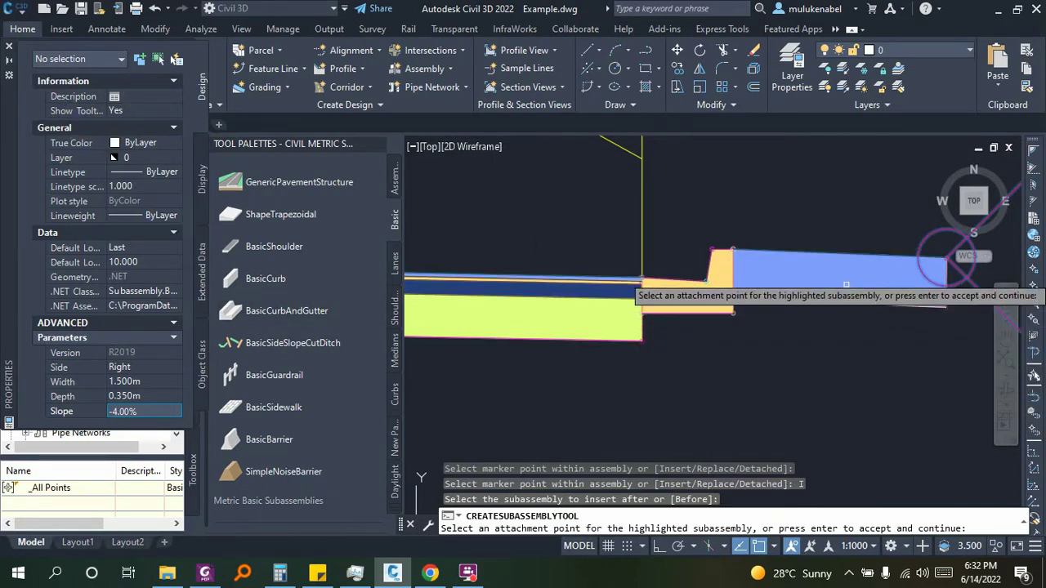
key(Escape)
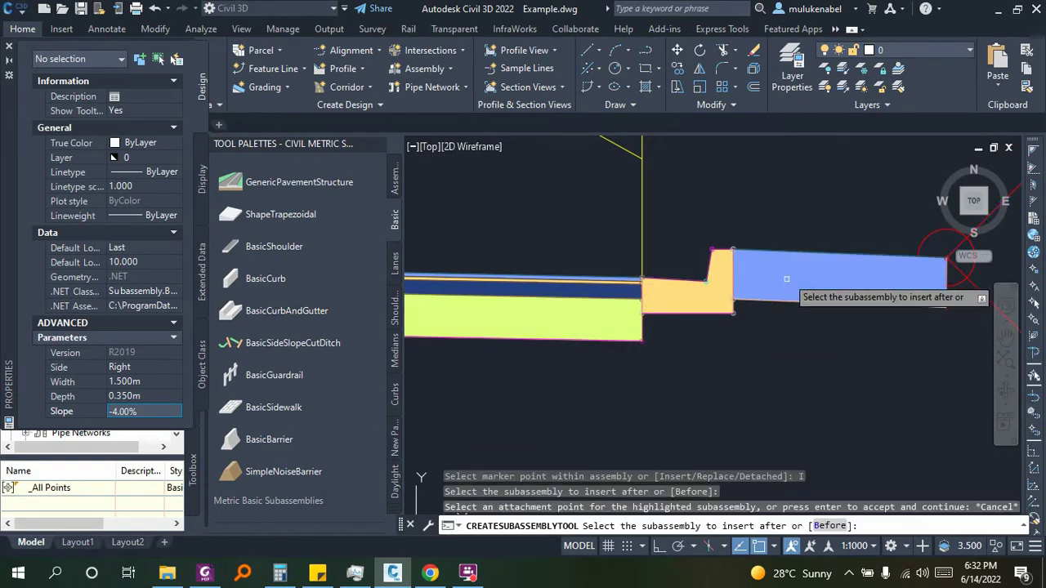
key(Escape)
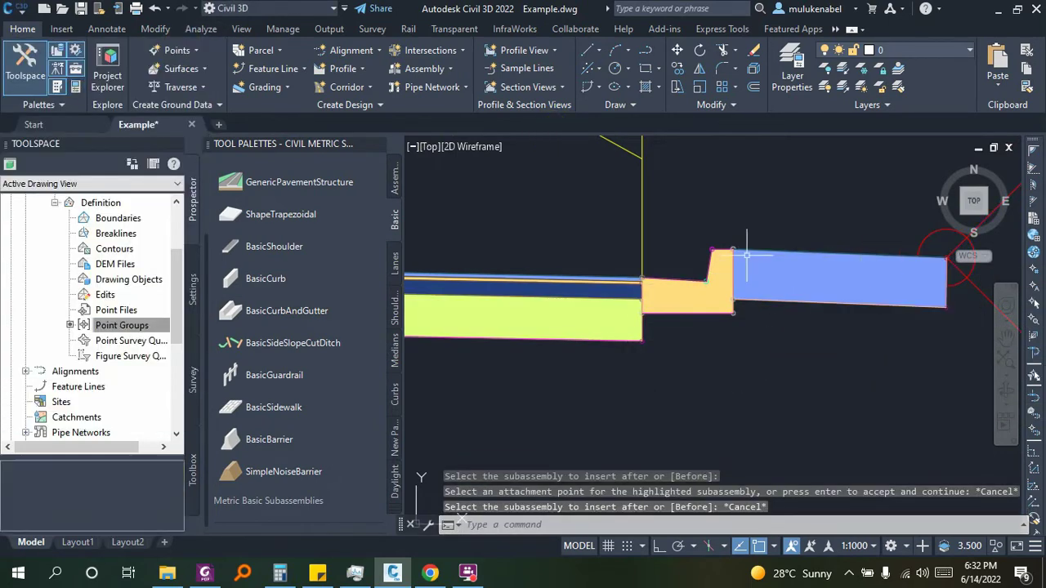
click(155, 8)
scroll(497, 346, up, 2)
scroll(626, 330, up, 2)
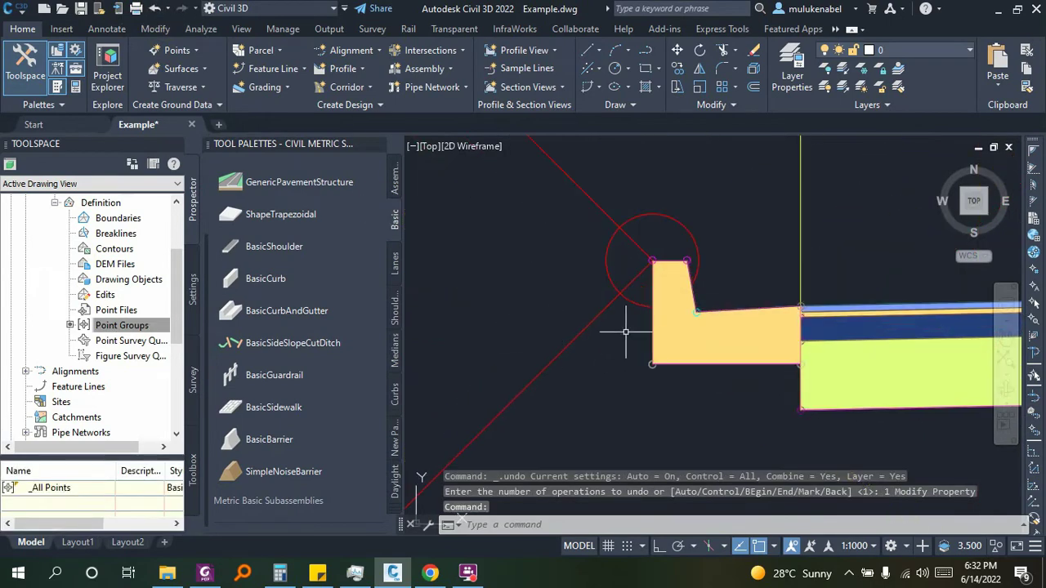
scroll(801, 304, up, 2)
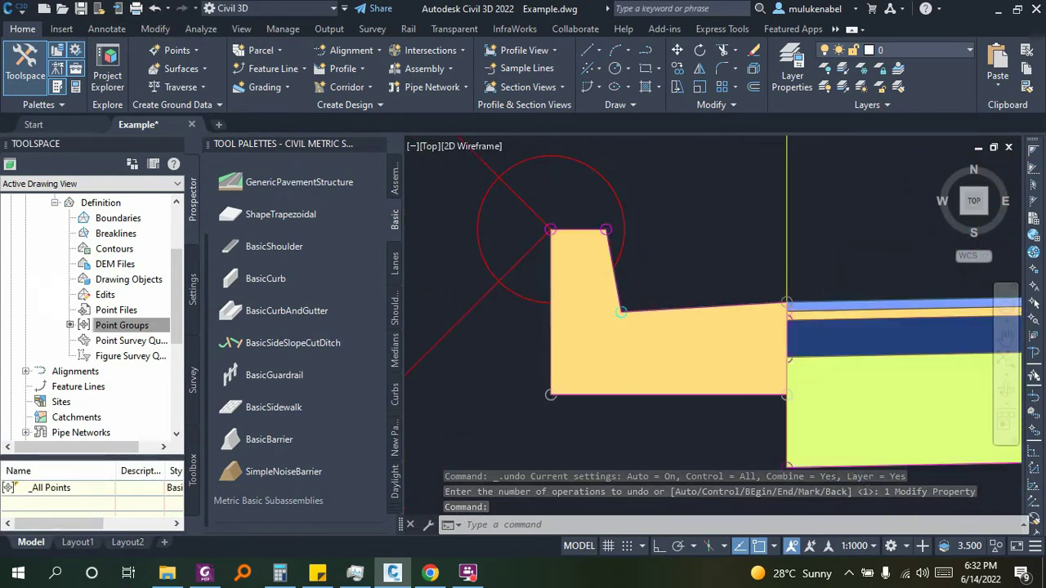
scroll(787, 301, up, 2)
scroll(769, 298, up, 2)
scroll(770, 298, down, 2)
scroll(510, 290, down, 2)
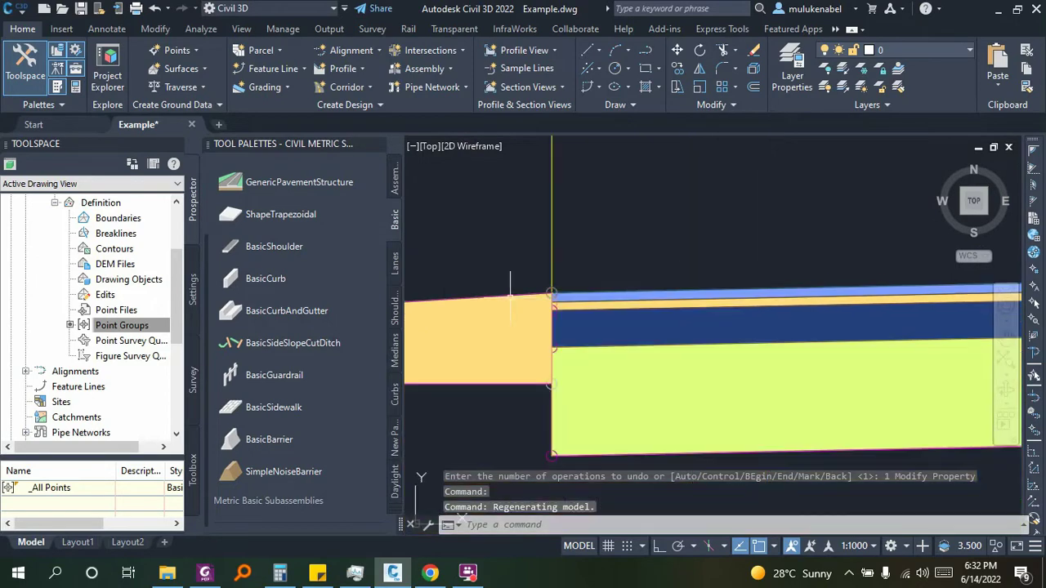
scroll(567, 318, down, 2)
scroll(608, 320, down, 2)
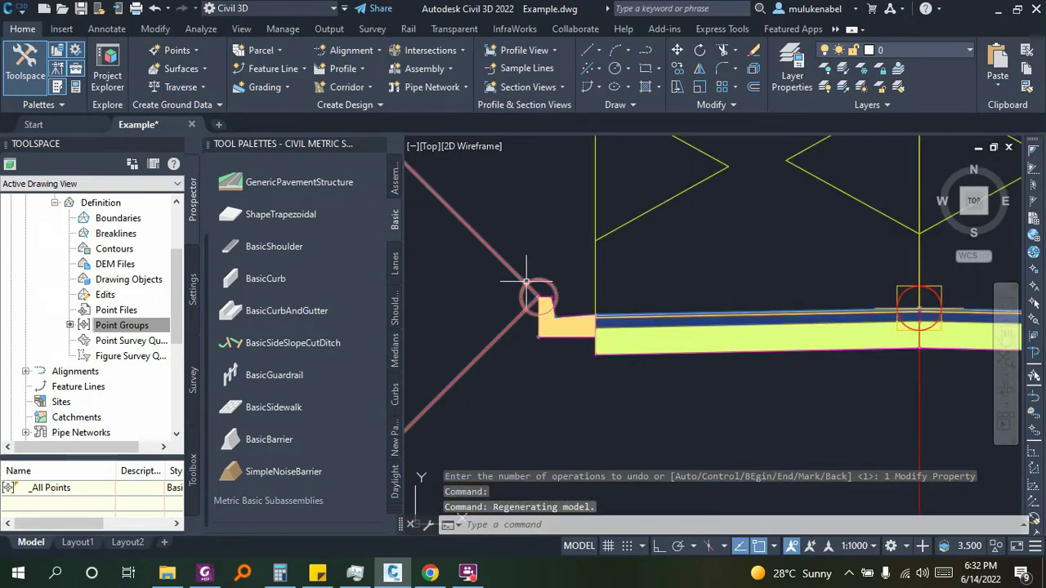
scroll(536, 294, down, 2)
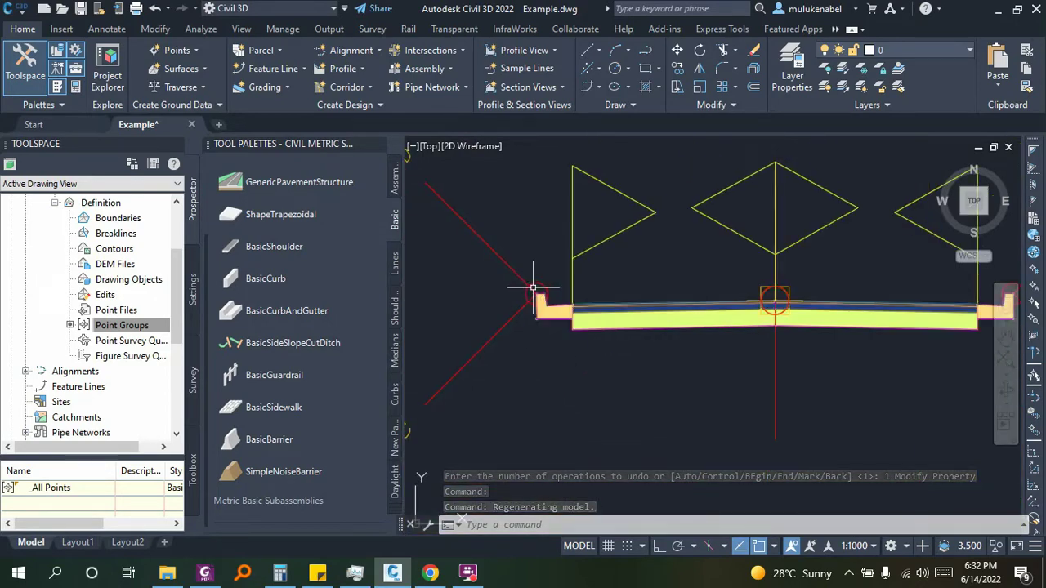
- Start BasicSidewalk with 1.500 m width, 0.200 m depth and 0.300 m buffer width
click(262, 409)
click(141, 384)
text(1.5)
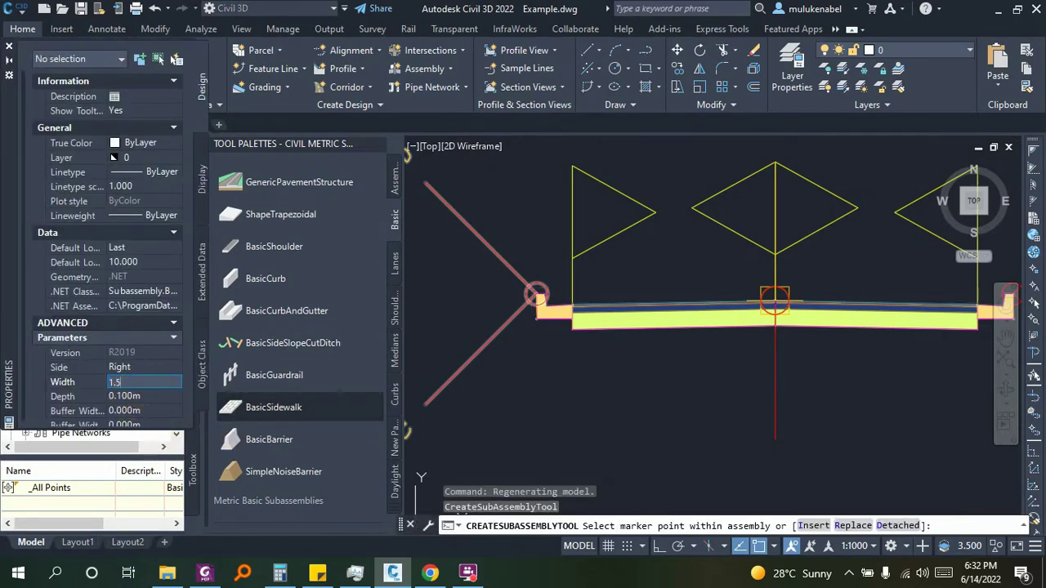
click(141, 392)
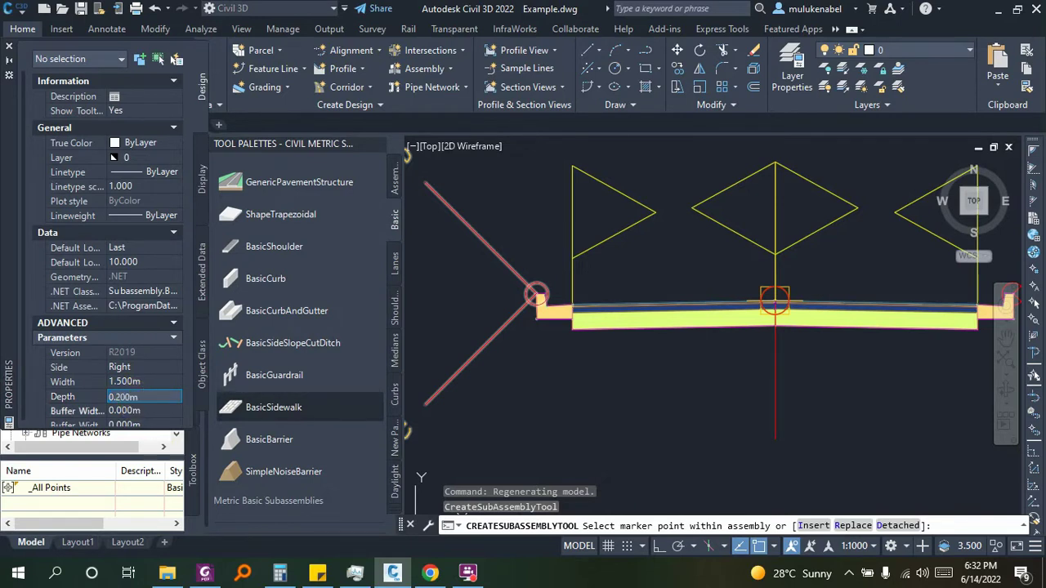
click(137, 410)
click(138, 420)
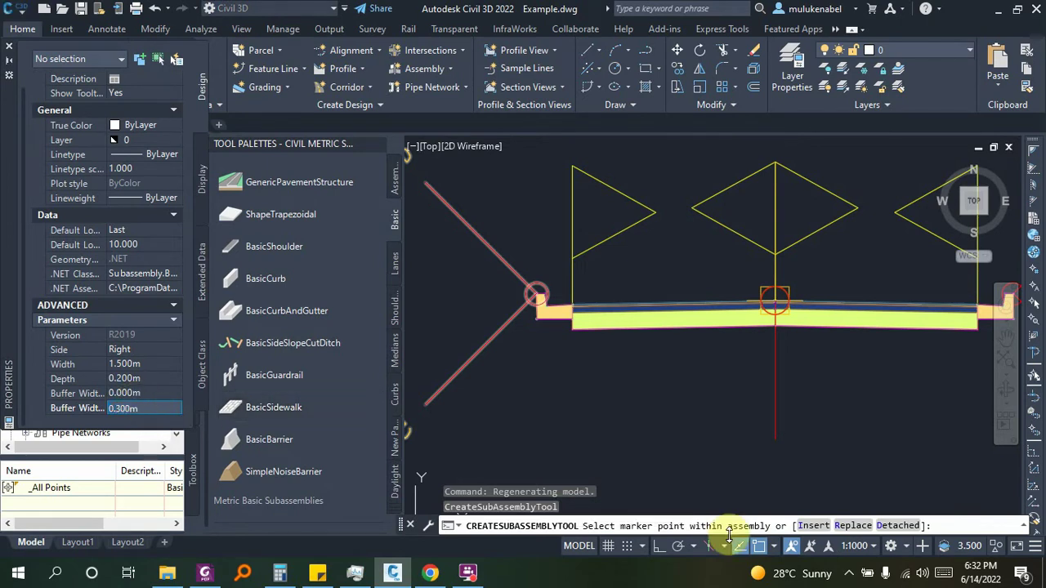
- Insert the sidewalk after the left curb of the assembly
click(803, 524)
scroll(543, 310, up, 3)
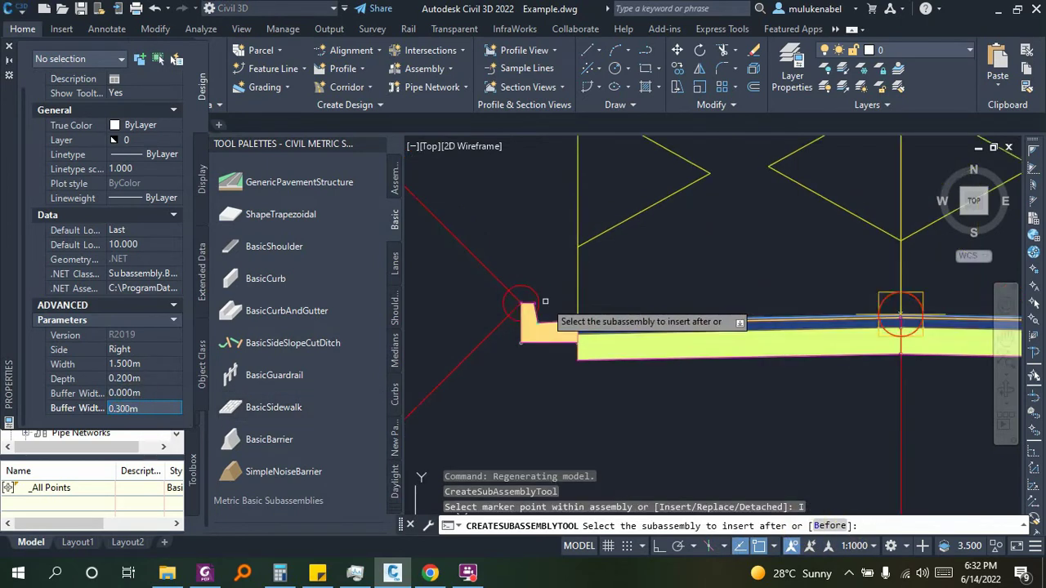
scroll(513, 323, up, 3)
scroll(501, 287, up, 3)
scroll(499, 284, up, 2)
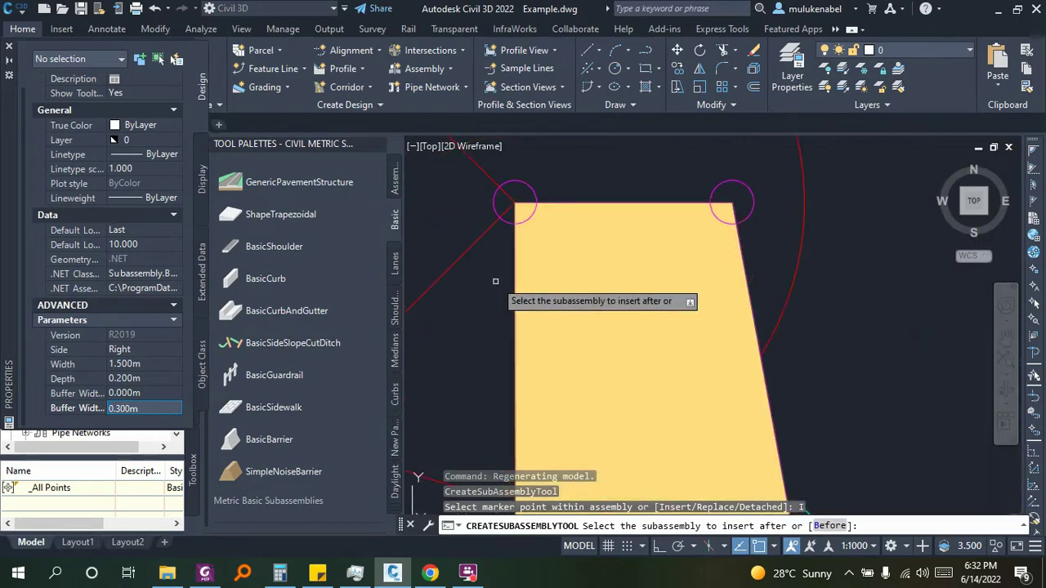
click(523, 182)
- Pick an attachment point on the curb's outer corner and accept the sidewalk placement
scroll(539, 212, down, 2)
scroll(572, 311, down, 3)
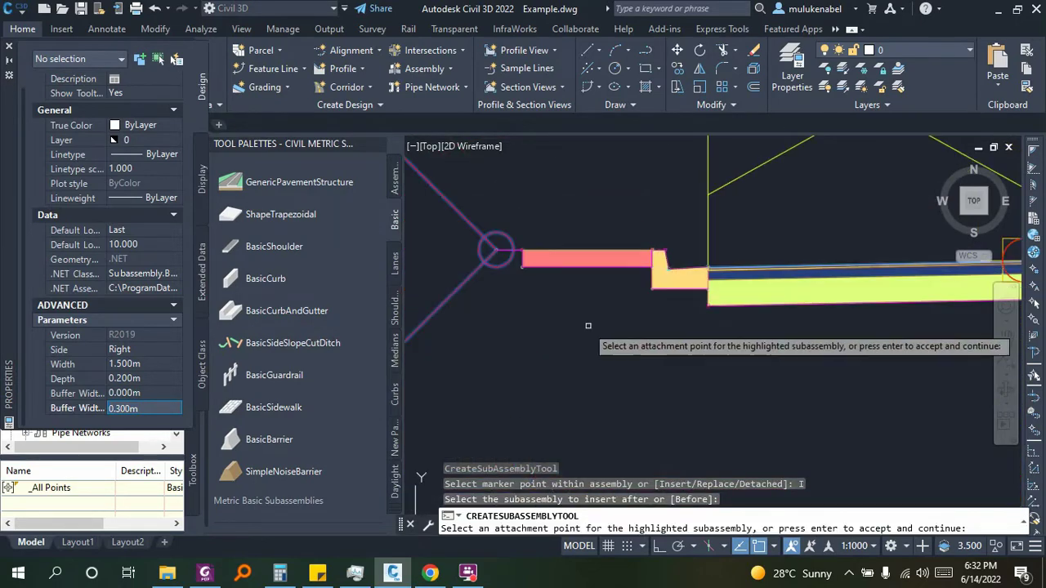
scroll(816, 276, down, 3)
scroll(694, 295, up, 3)
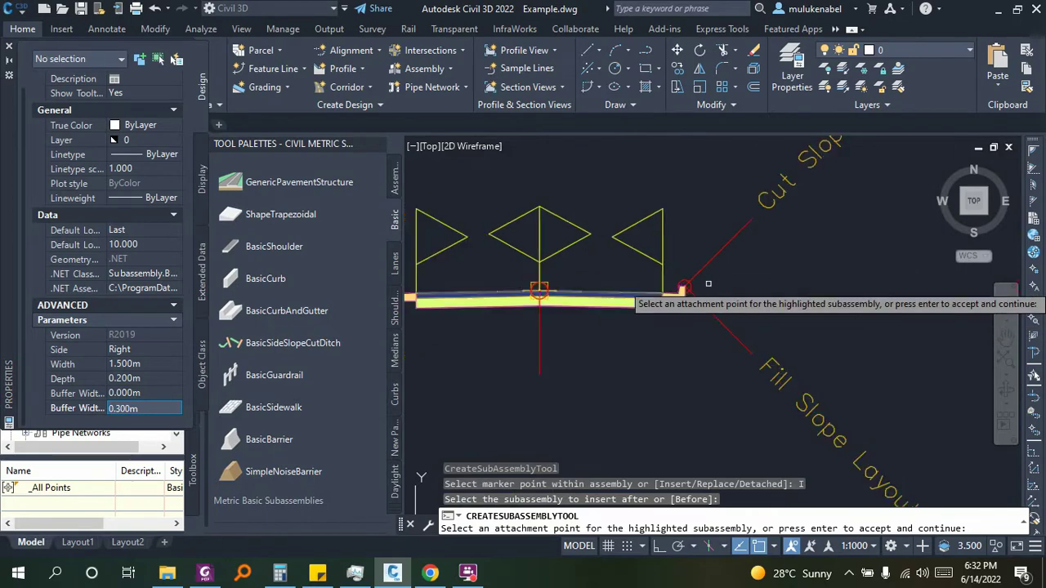
scroll(719, 246, up, 3)
scroll(711, 204, up, 3)
scroll(710, 203, up, 2)
scroll(713, 192, up, 2)
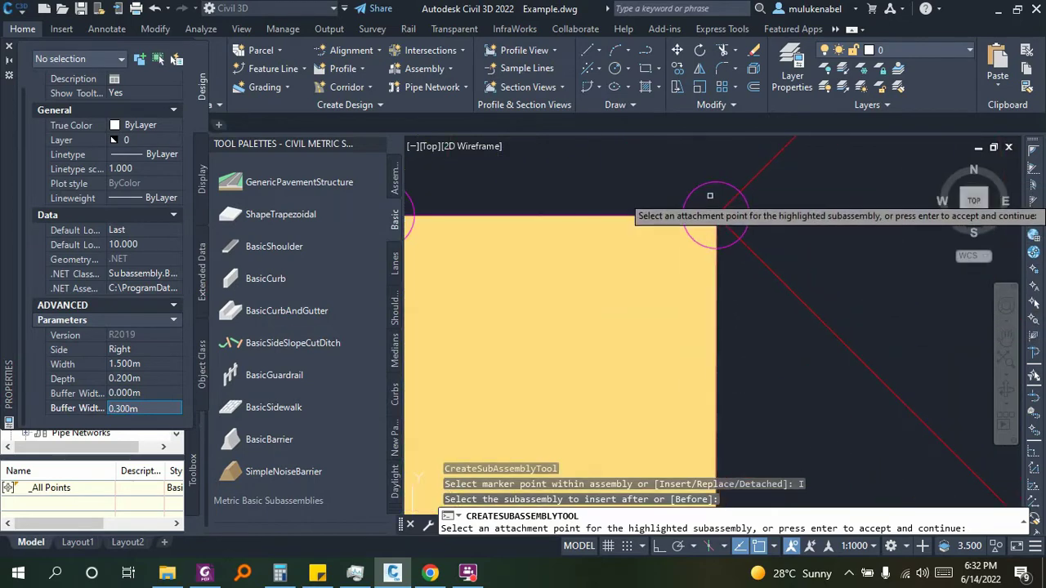
click(721, 170)
click(710, 191)
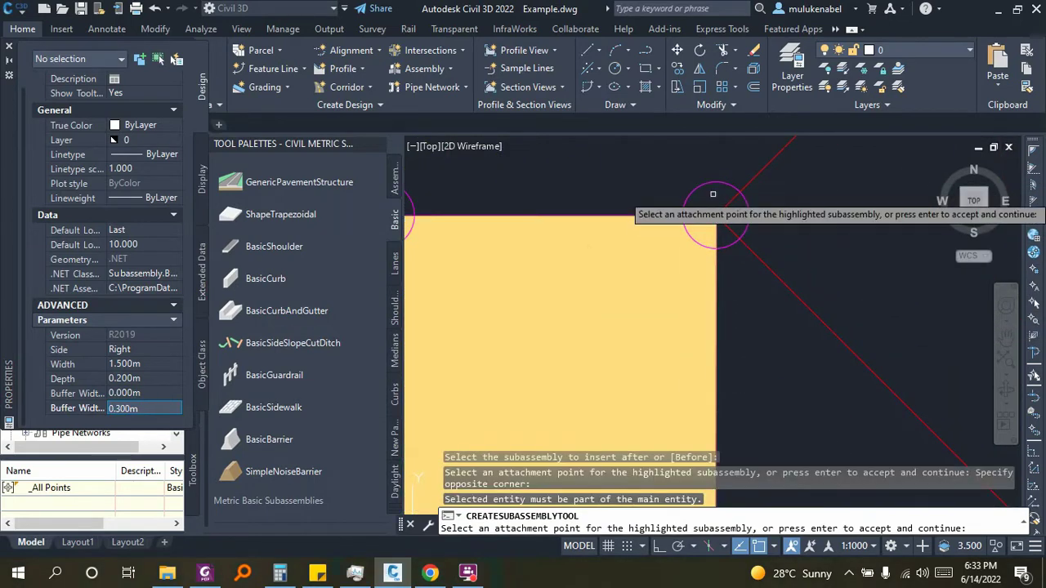
key(Return)
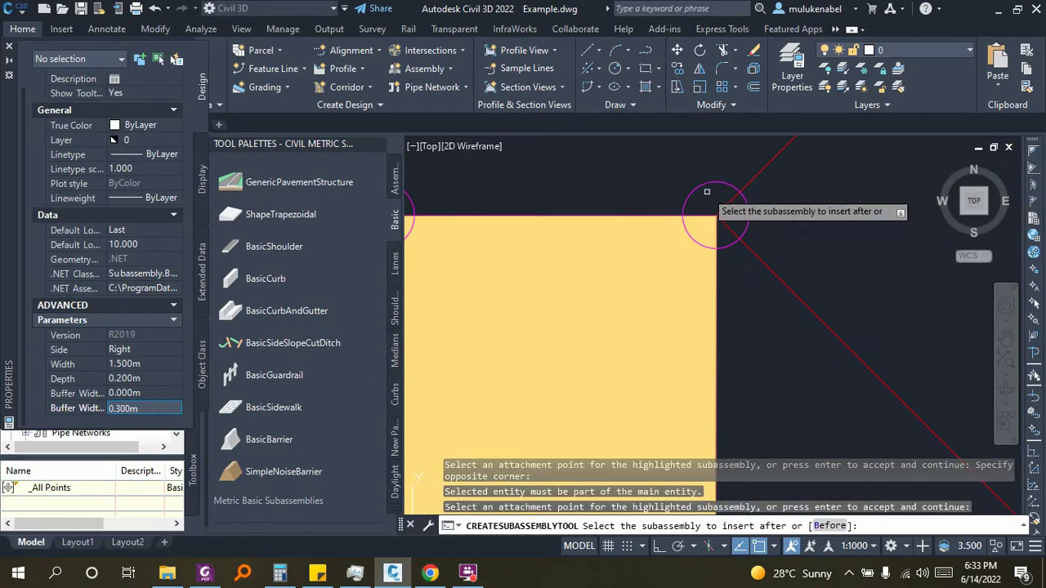
- Insert a second sidewalk after the right-hand curb and end the command
click(715, 221)
scroll(716, 221, down, 2)
scroll(871, 254, down, 3)
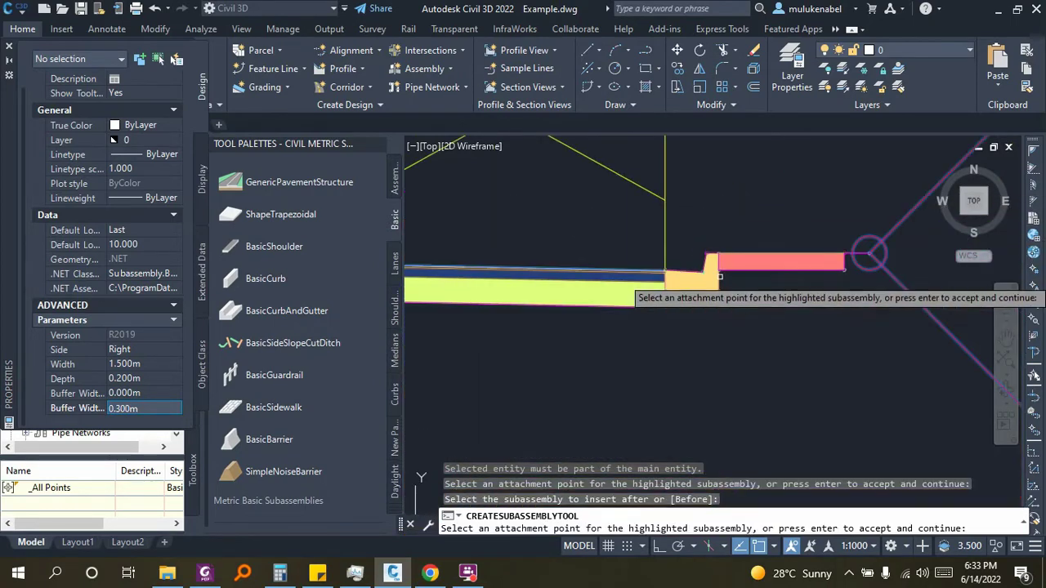
scroll(756, 292, down, 2)
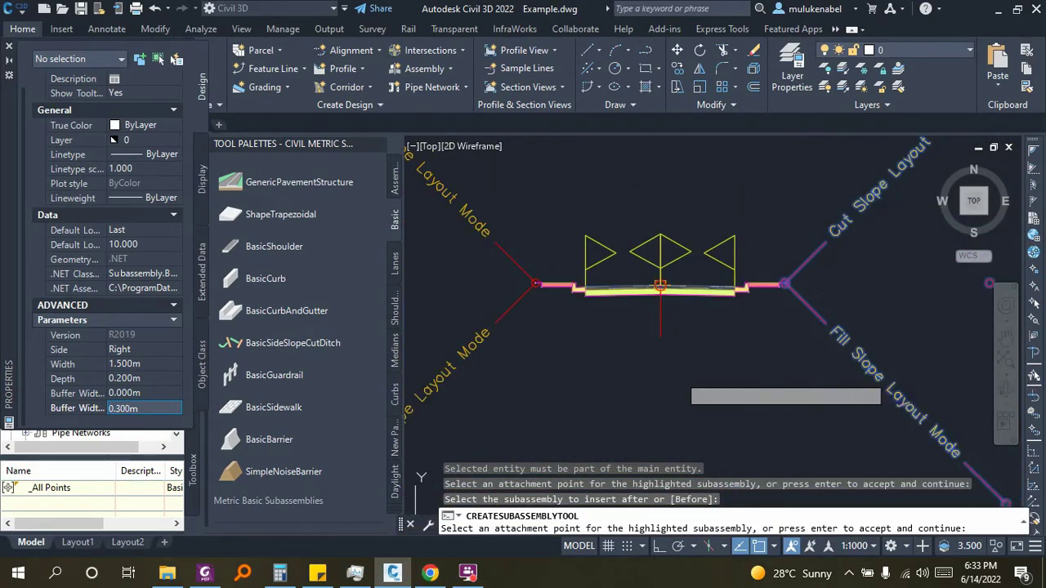
key(Escape)
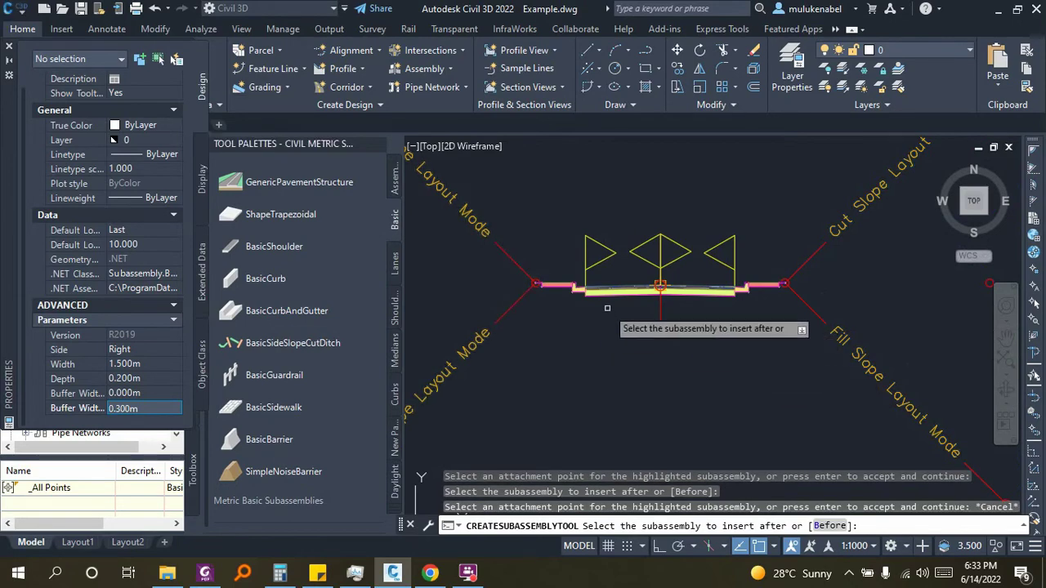
key(Escape)
- Zoom in and back out to frame the assembly
scroll(568, 274, up, 5)
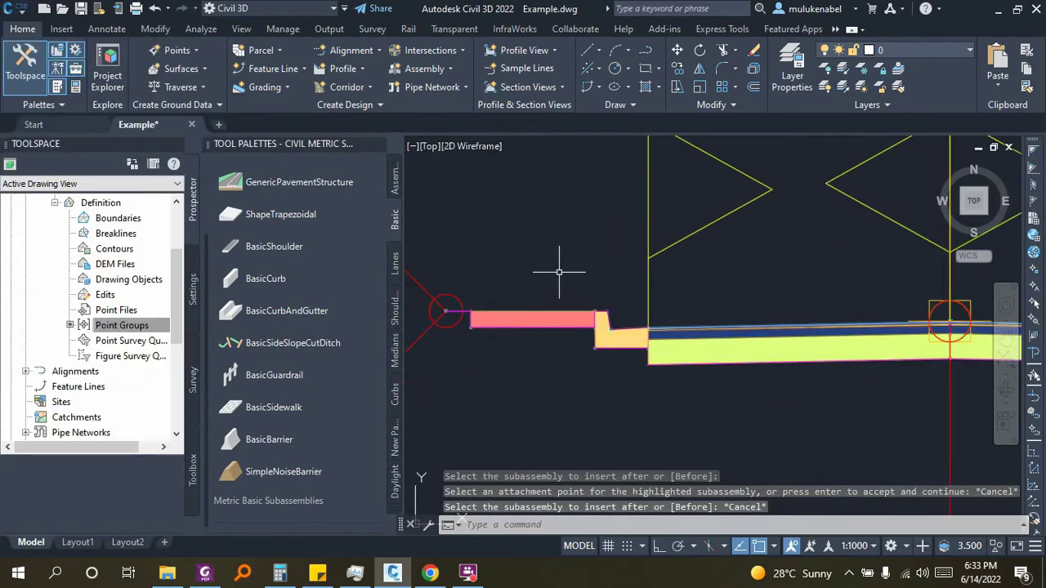
scroll(666, 368, up, 5)
scroll(594, 313, up, 1)
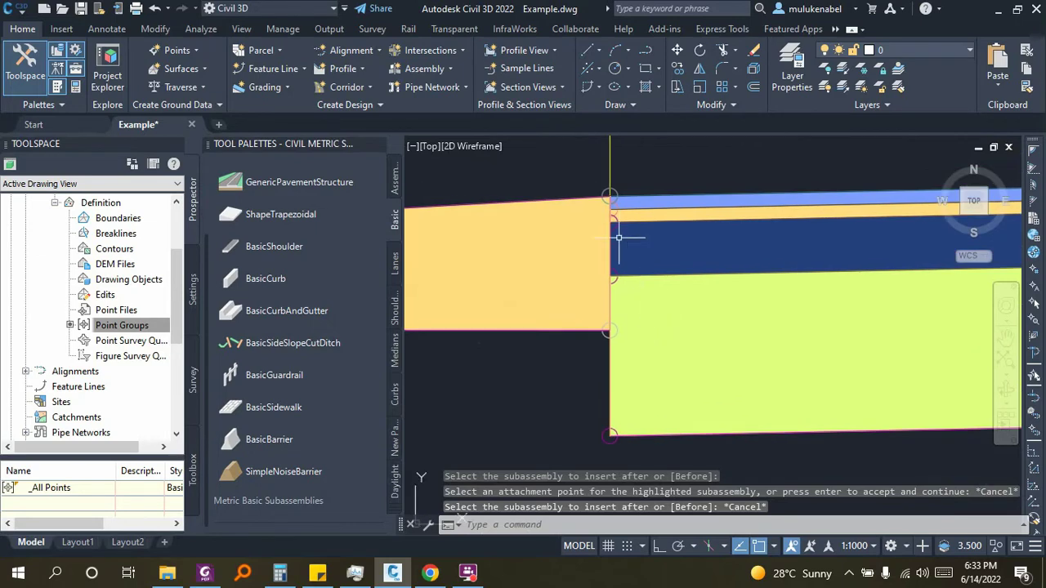
scroll(617, 168, up, 2)
scroll(586, 245, up, 1)
scroll(587, 246, up, 2)
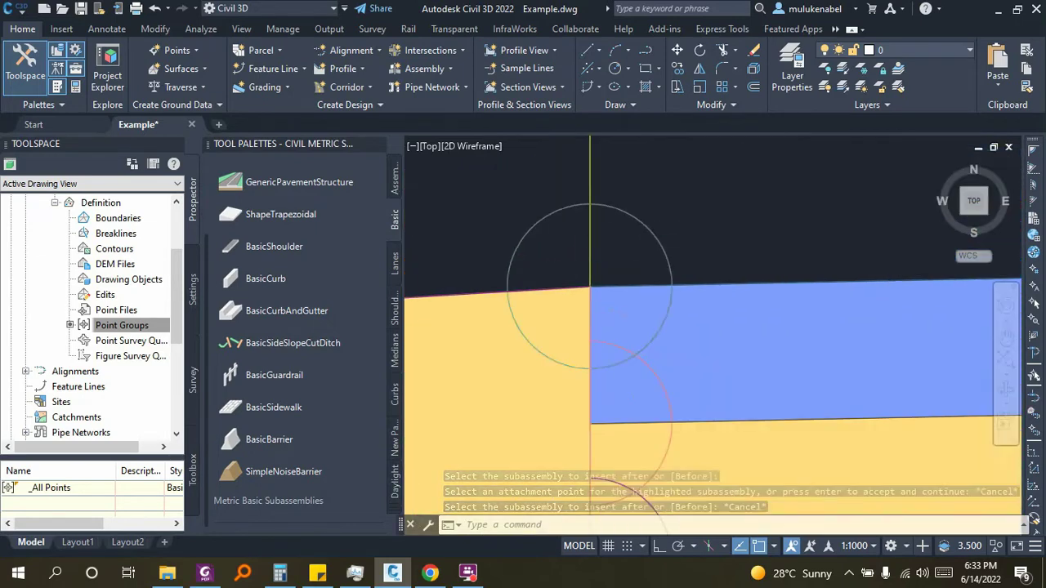
scroll(586, 245, up, 1)
scroll(587, 245, up, 2)
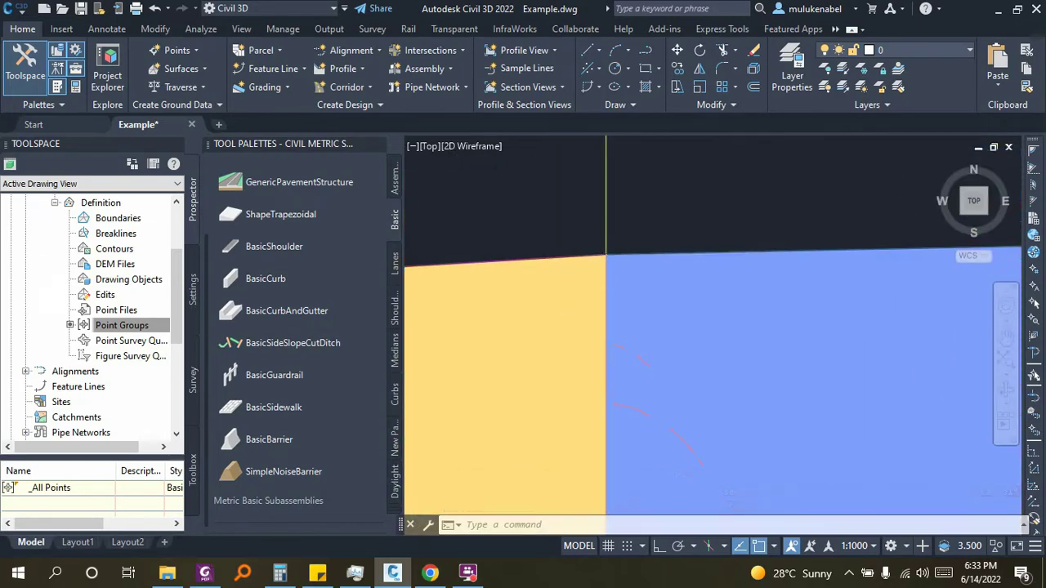
scroll(605, 237, down, 2)
scroll(605, 214, down, 1)
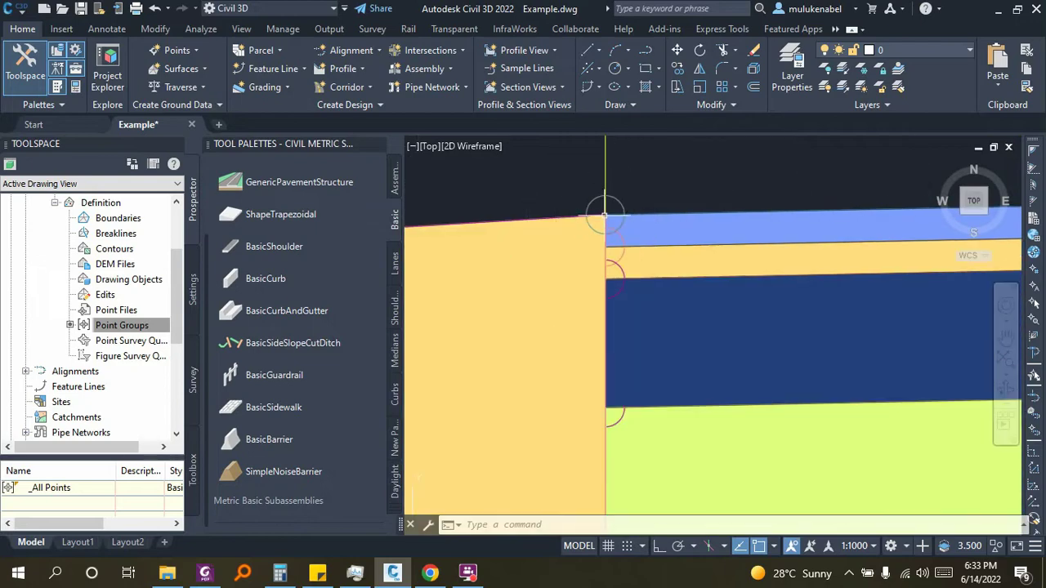
scroll(604, 214, down, 1)
scroll(605, 212, down, 2)
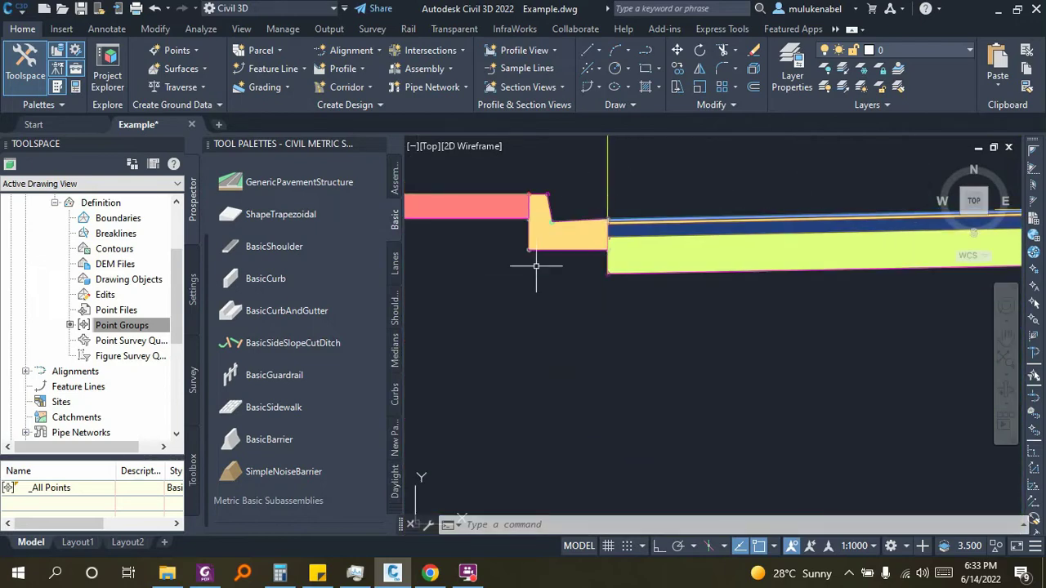
- Start BasicShoulder at 1.500 m width, 0.350 m depth, -4.00% in Replace mode
click(271, 247)
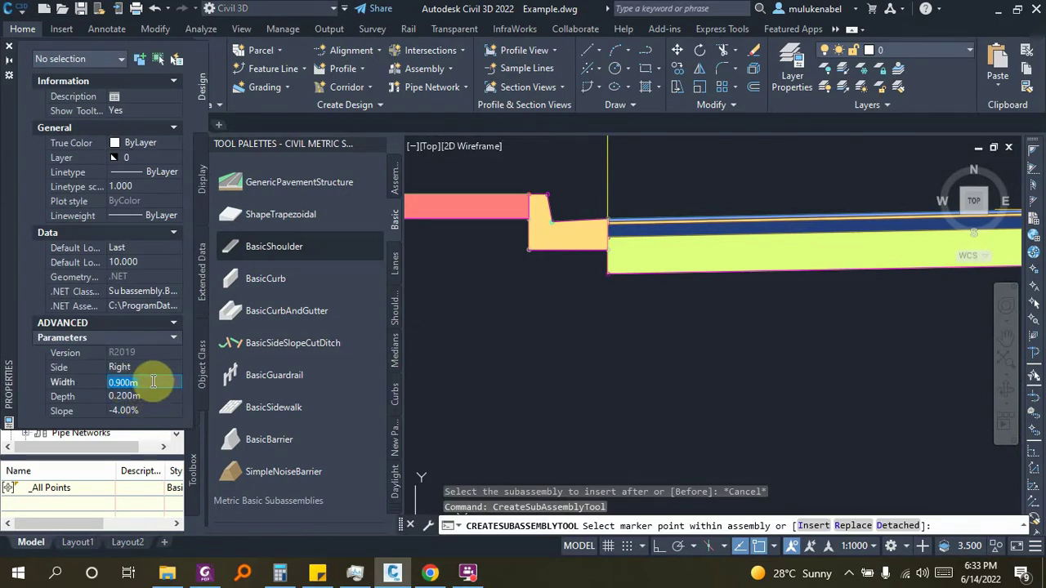
click(153, 394)
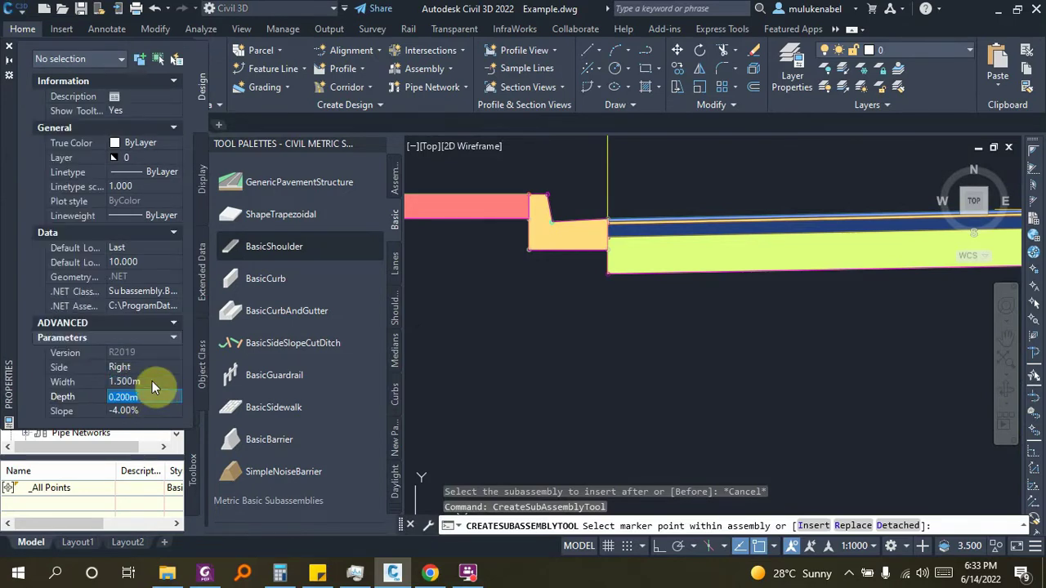
text(0.35)
key(Tab)
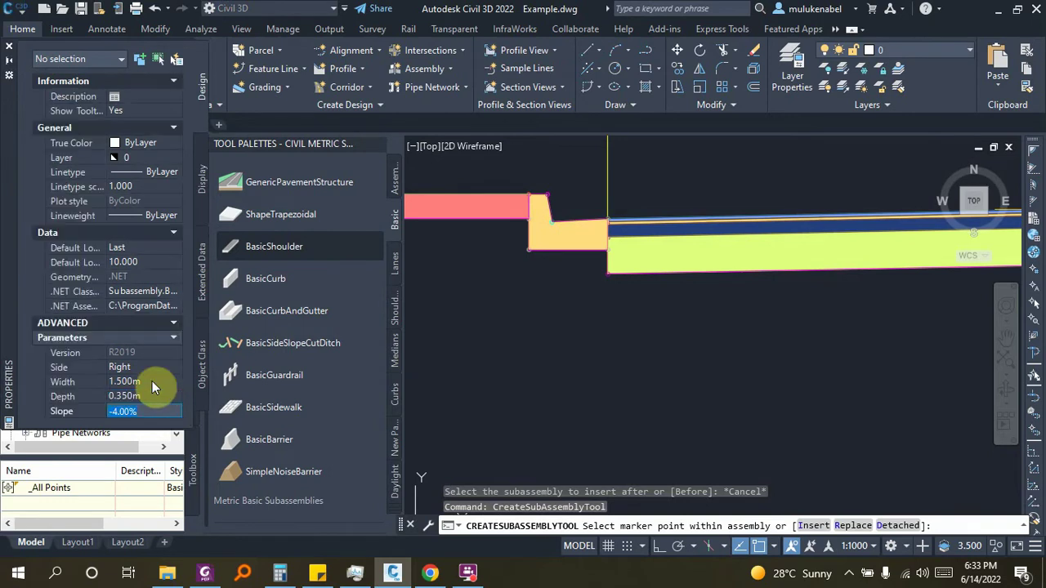
click(852, 526)
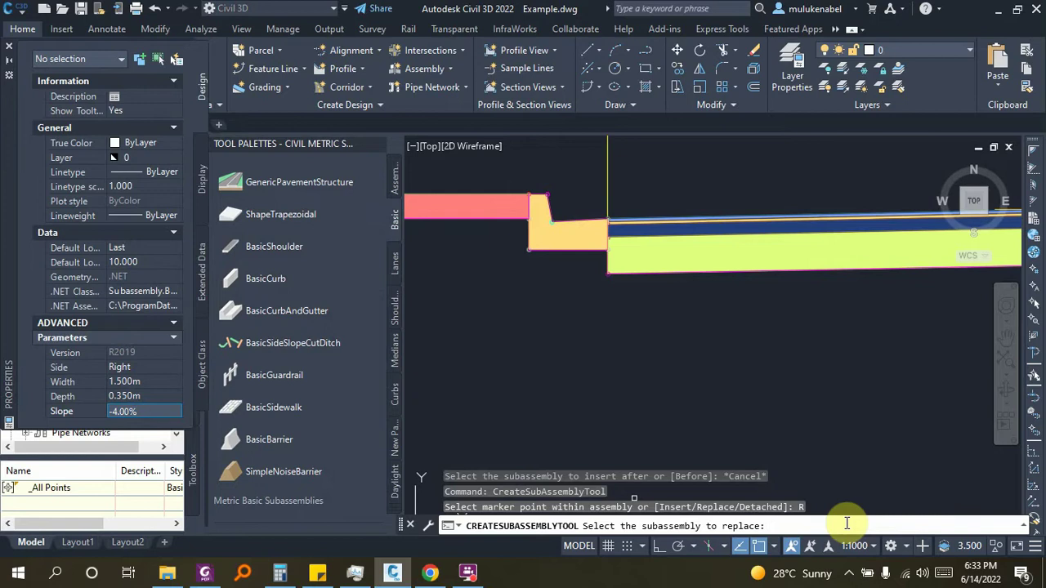
scroll(609, 233, up, 4)
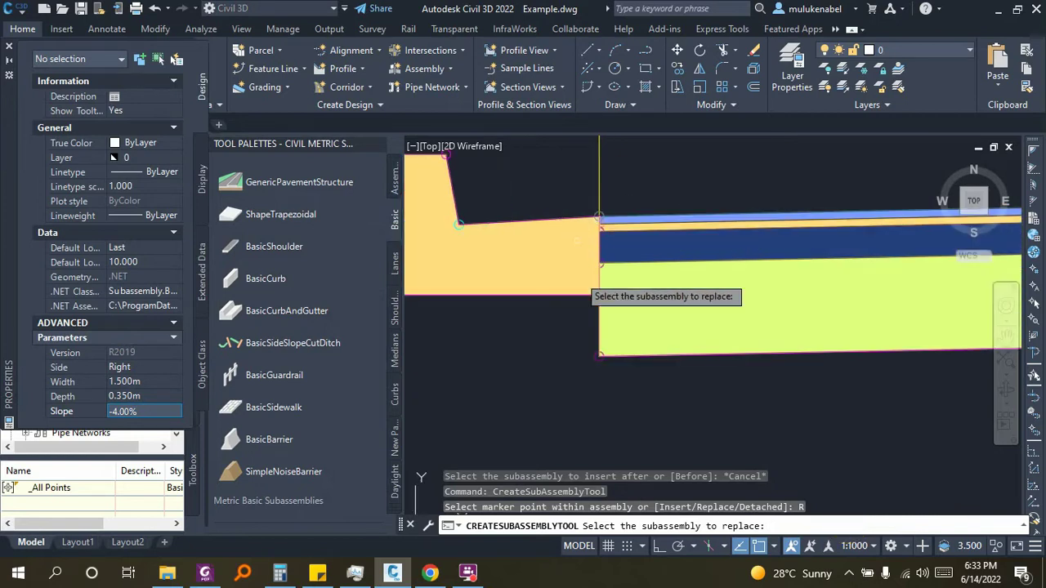
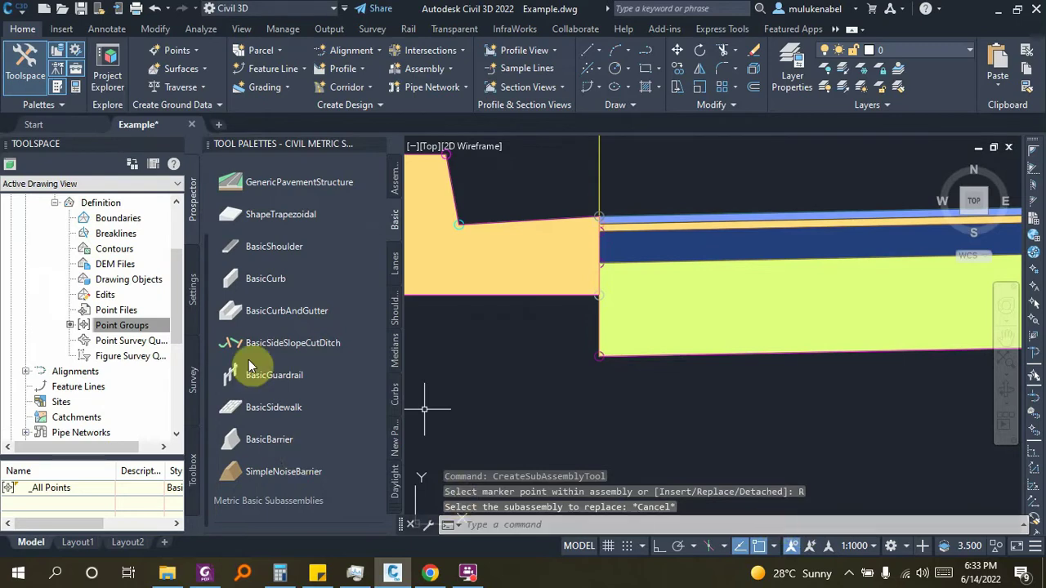
- Start a BasicShoulder with 1.500m width and 0.350m depth, set to insert after a piece
click(272, 246)
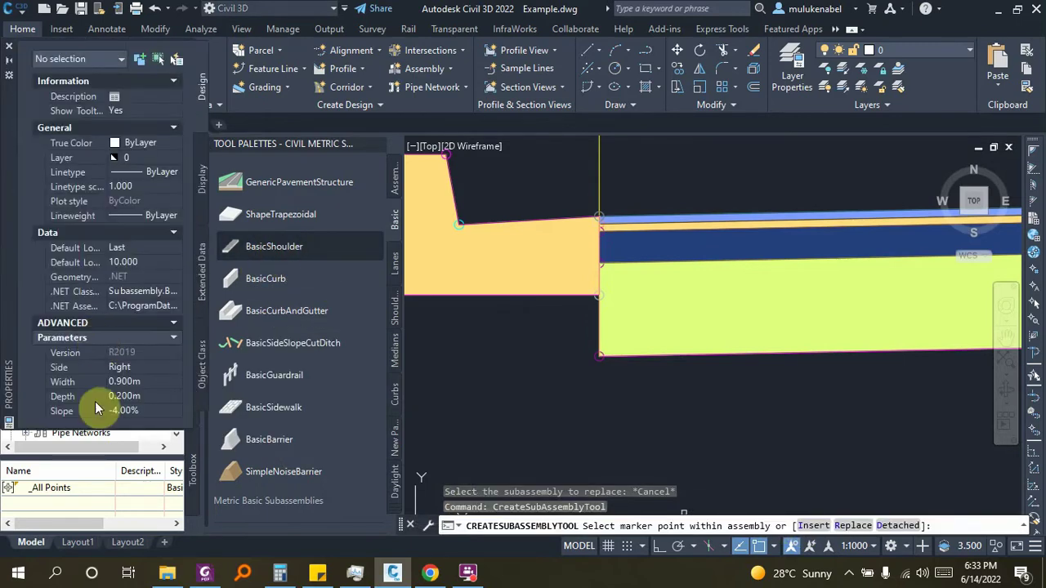
click(140, 381)
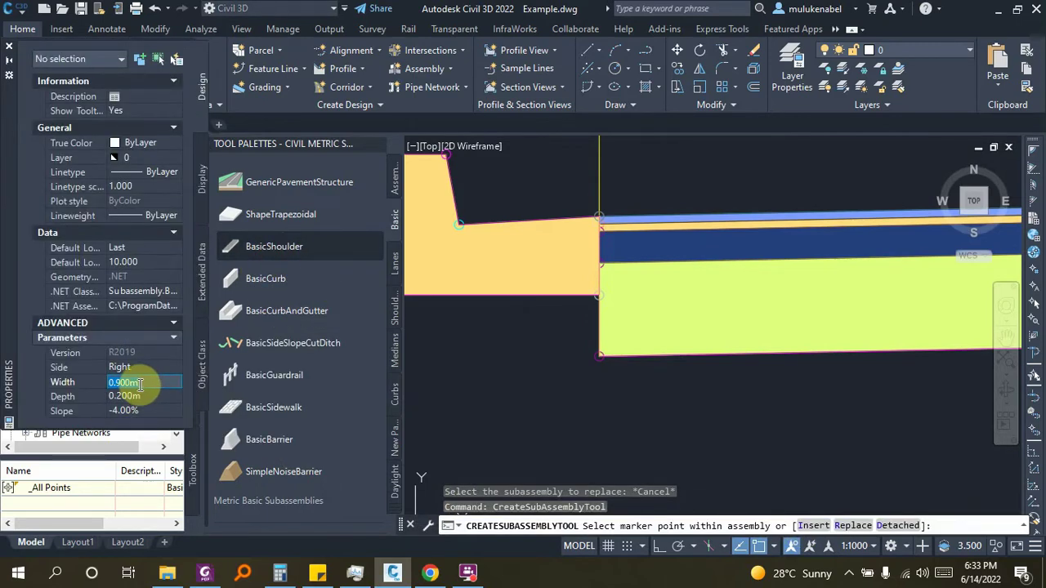
text(1.5)
click(141, 394)
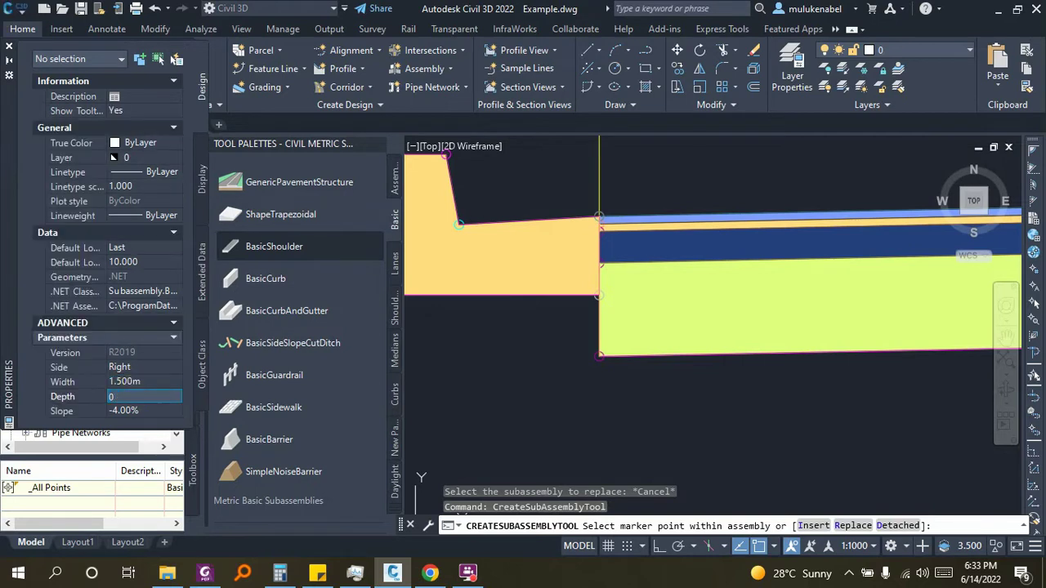
text(.35)
key(Tab)
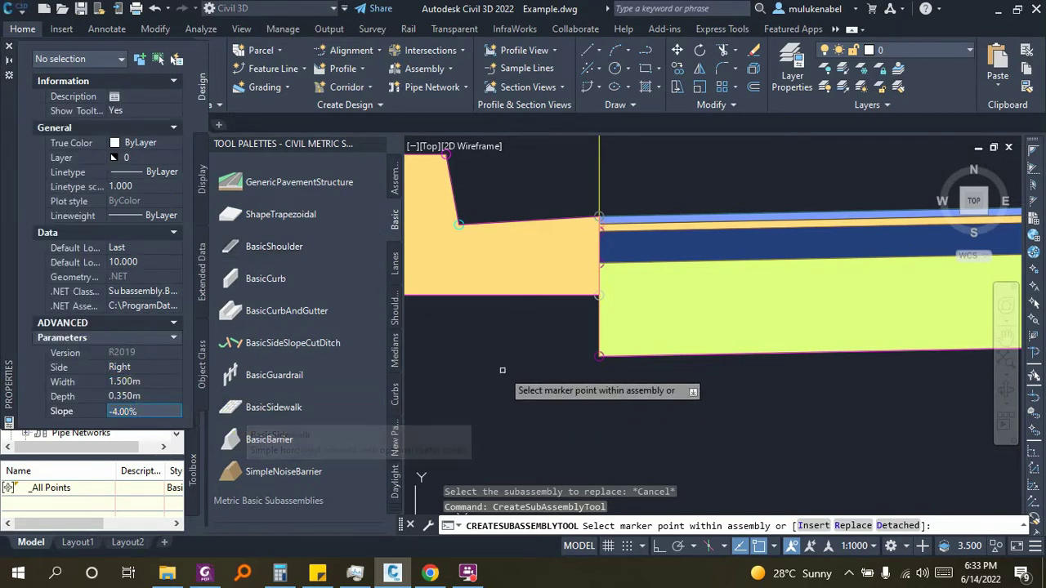
click(815, 528)
- Pick the pavement subassembly that the shoulder should follow
scroll(876, 333, down, 3)
scroll(700, 346, down, 1)
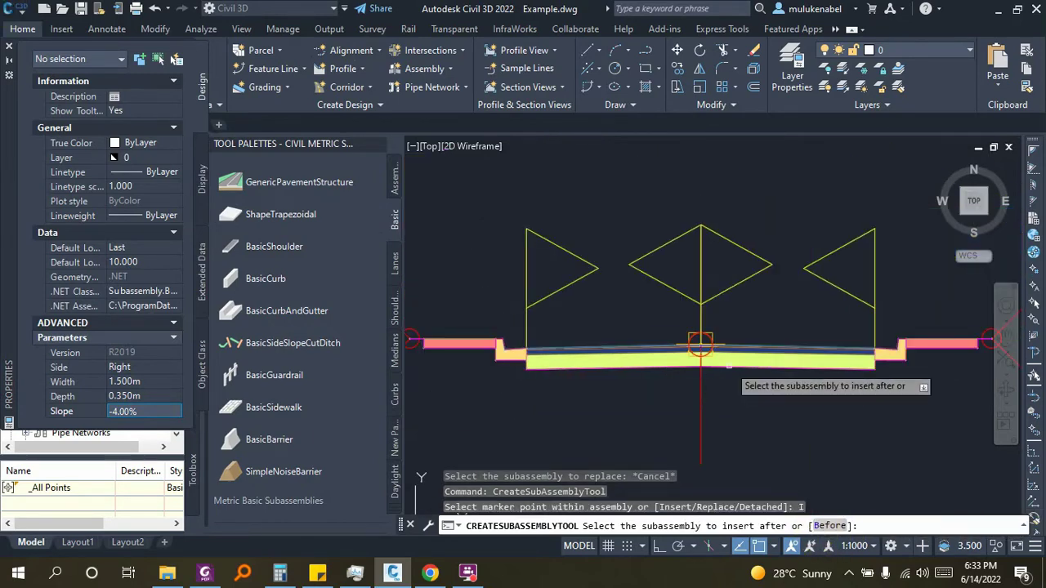
scroll(619, 350, up, 2)
scroll(861, 373, up, 2)
scroll(860, 373, up, 3)
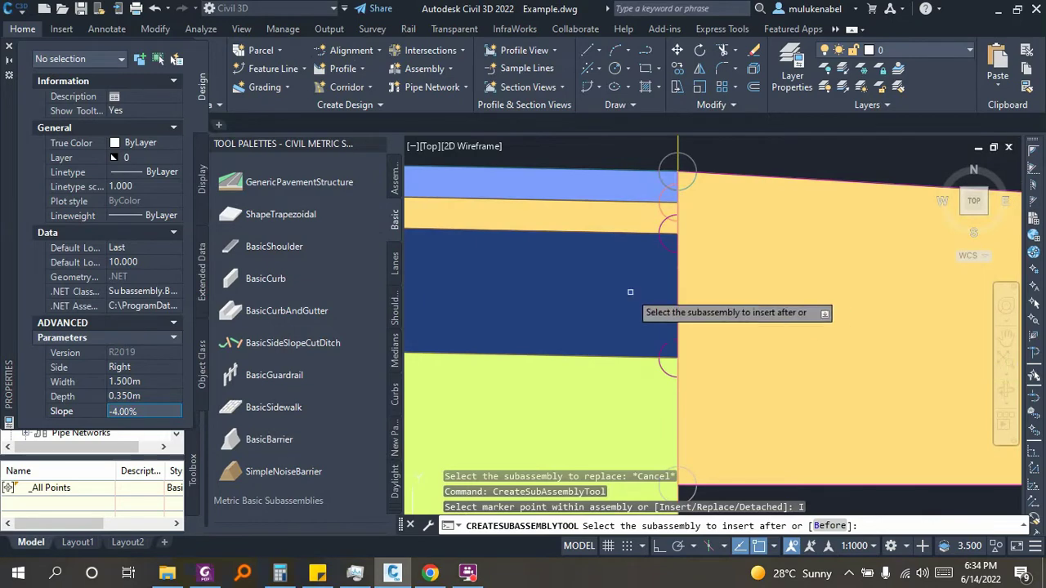
scroll(621, 310, down, 1)
scroll(631, 201, up, 2)
middle_drag(631, 202, 591, 287)
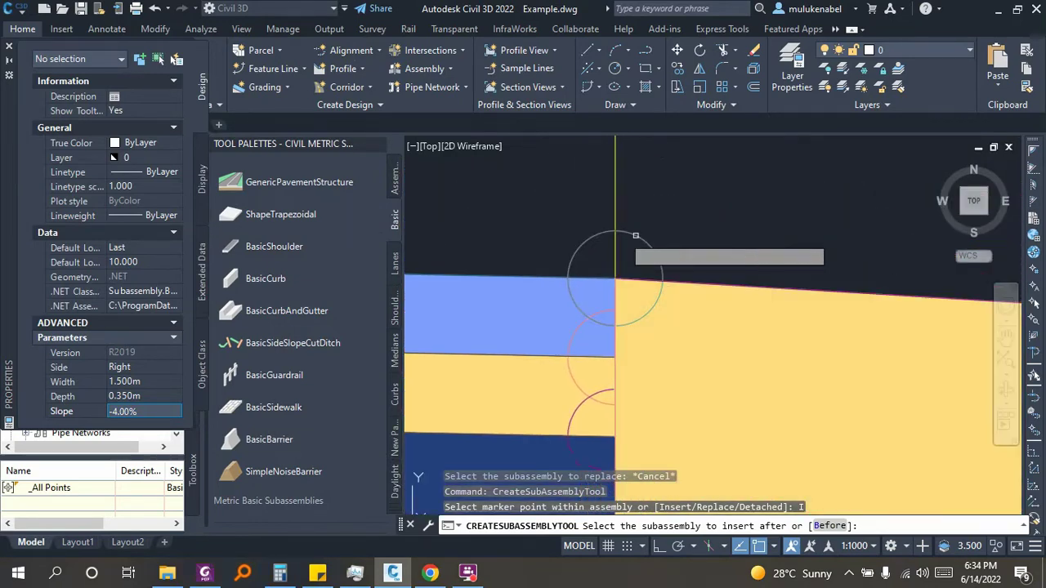
click(621, 260)
- Cancel the shoulder insertion and undo the last property change
scroll(695, 277, down, 2)
scroll(696, 276, down, 3)
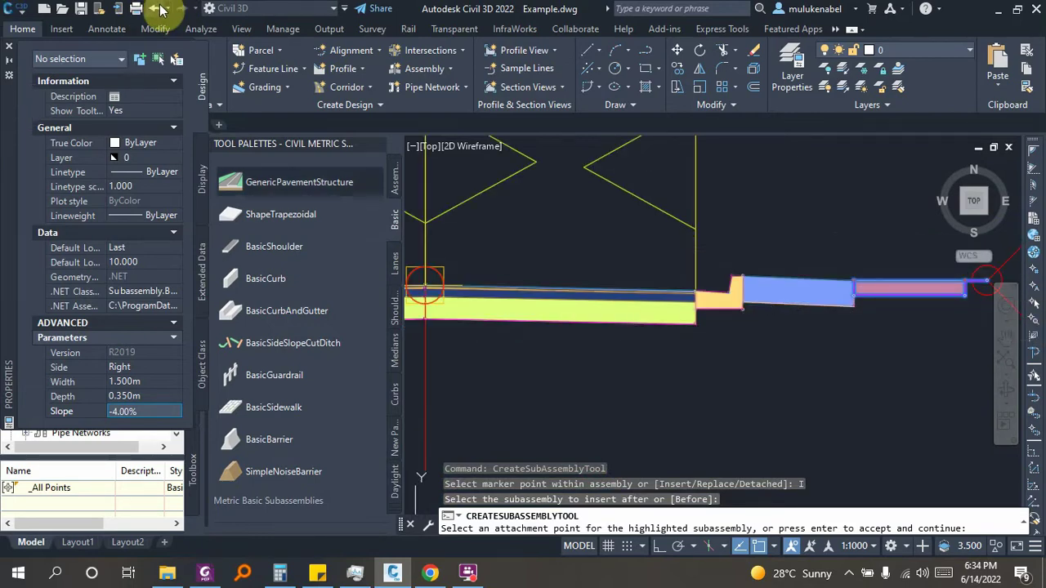
scroll(731, 319, up, 5)
key(Escape)
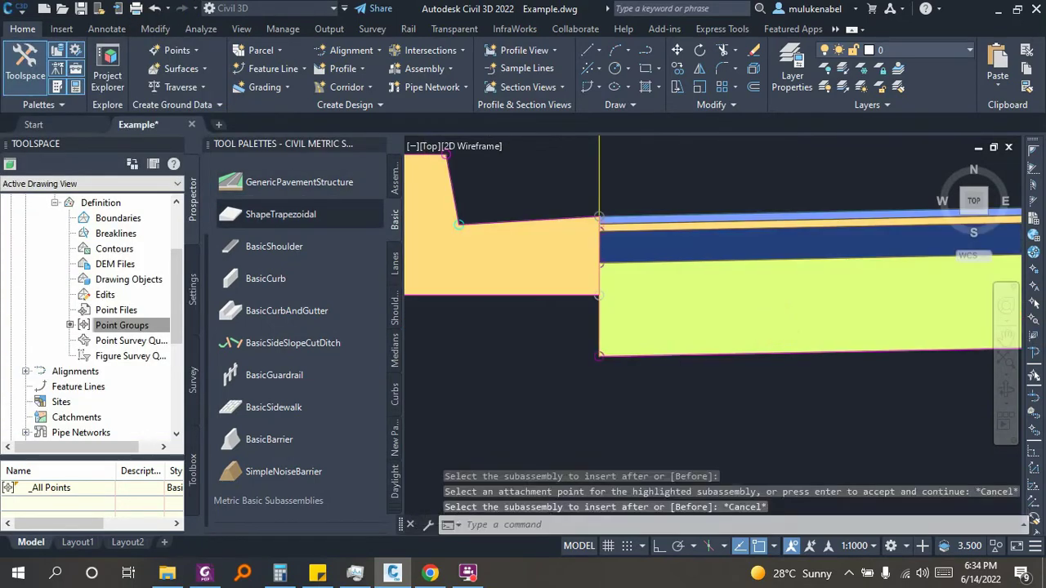
key(ctrl+z)
- End the running command, centre the whole assembly and restart the BasicShoulder tool
scroll(661, 441, down, 2)
scroll(660, 441, up, 3)
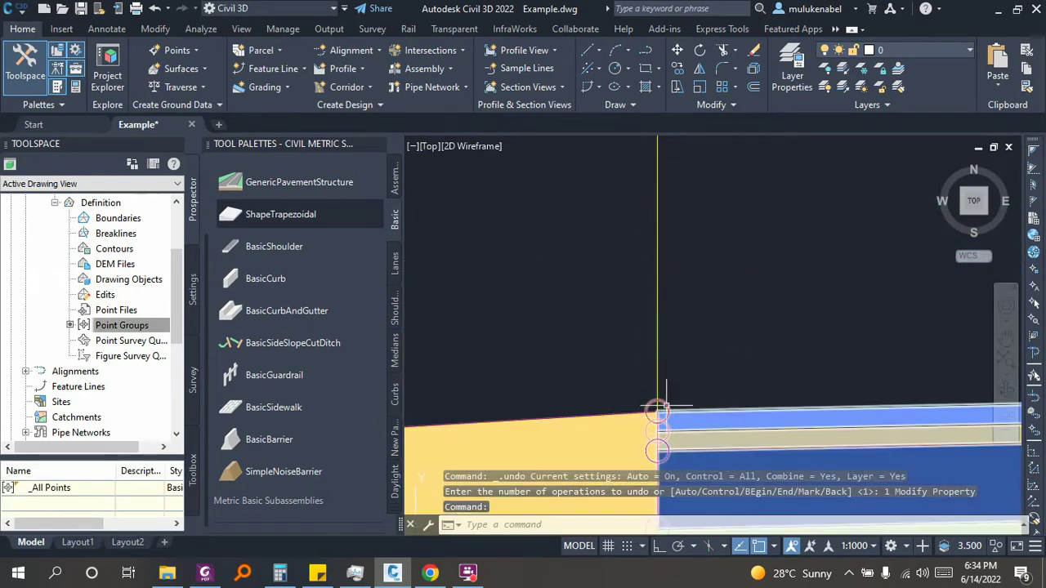
scroll(701, 304, down, 3)
scroll(680, 304, down, 3)
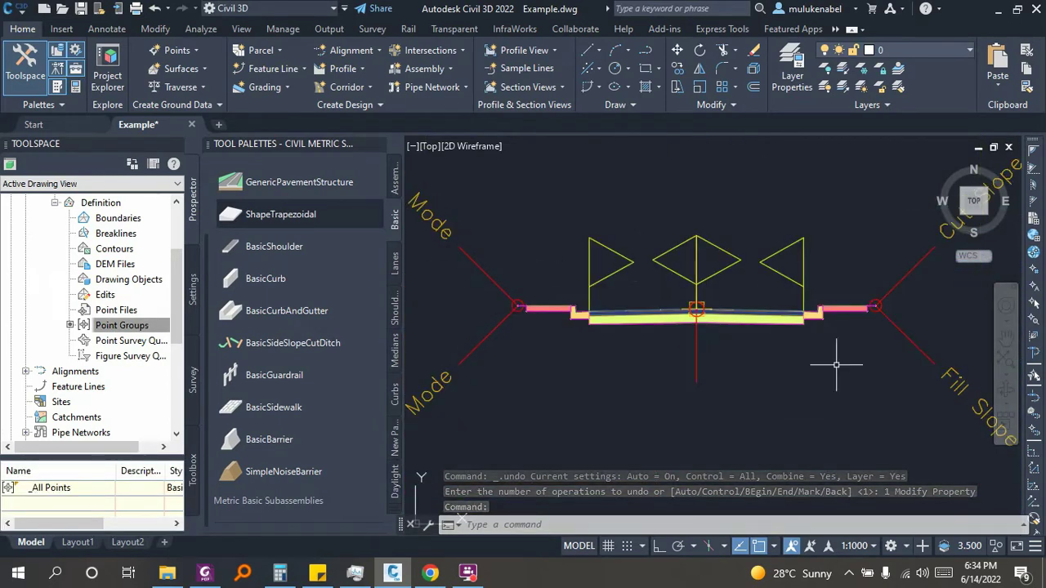
scroll(747, 362, up, 1)
scroll(786, 304, up, 2)
scroll(724, 381, up, 3)
scroll(654, 299, up, 2)
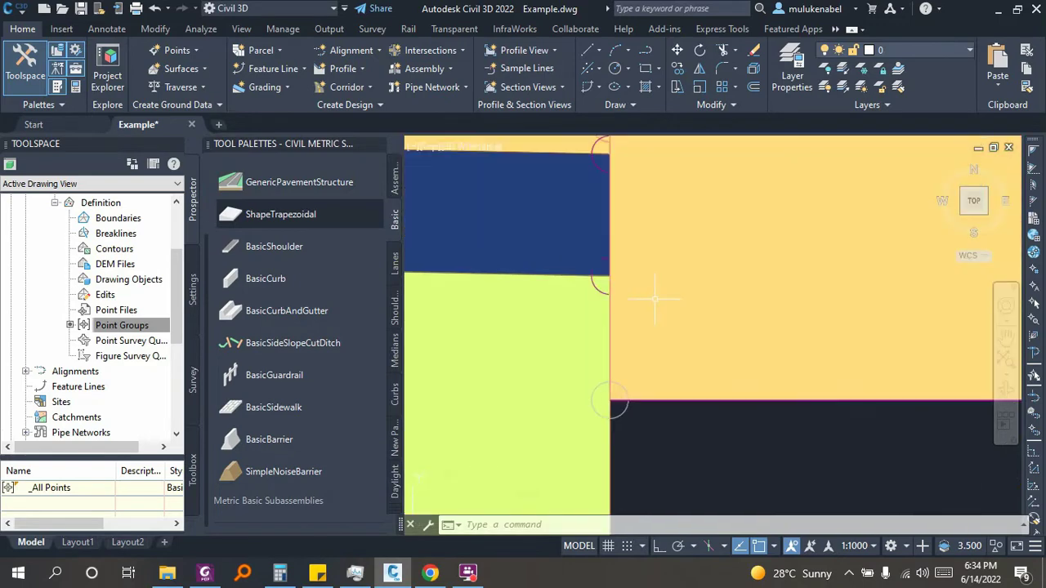
scroll(661, 290, down, 2)
scroll(648, 259, up, 3)
scroll(648, 260, down, 2)
scroll(654, 261, down, 2)
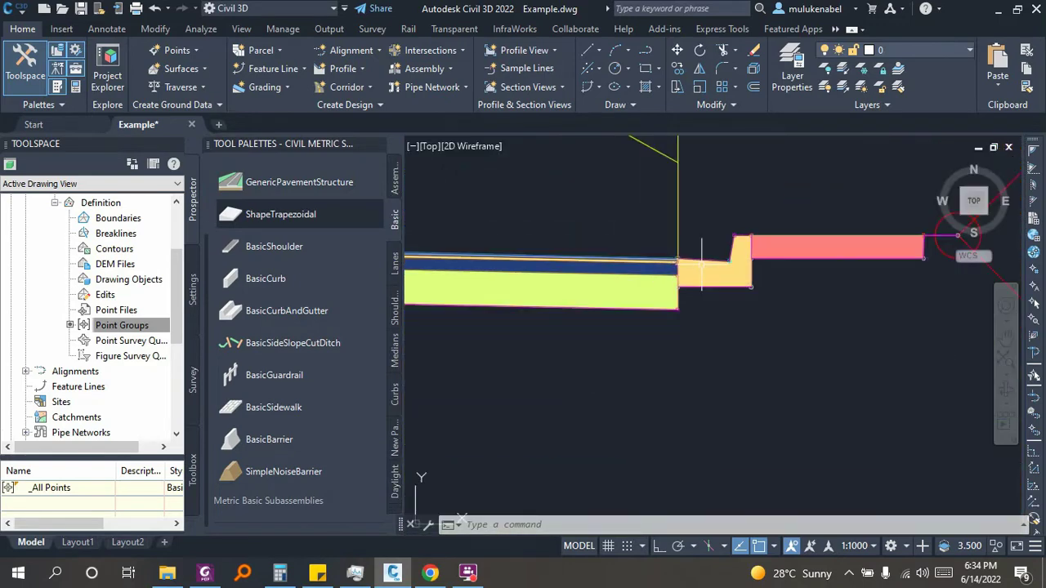
scroll(695, 264, down, 1)
key(Escape)
scroll(711, 285, down, 2)
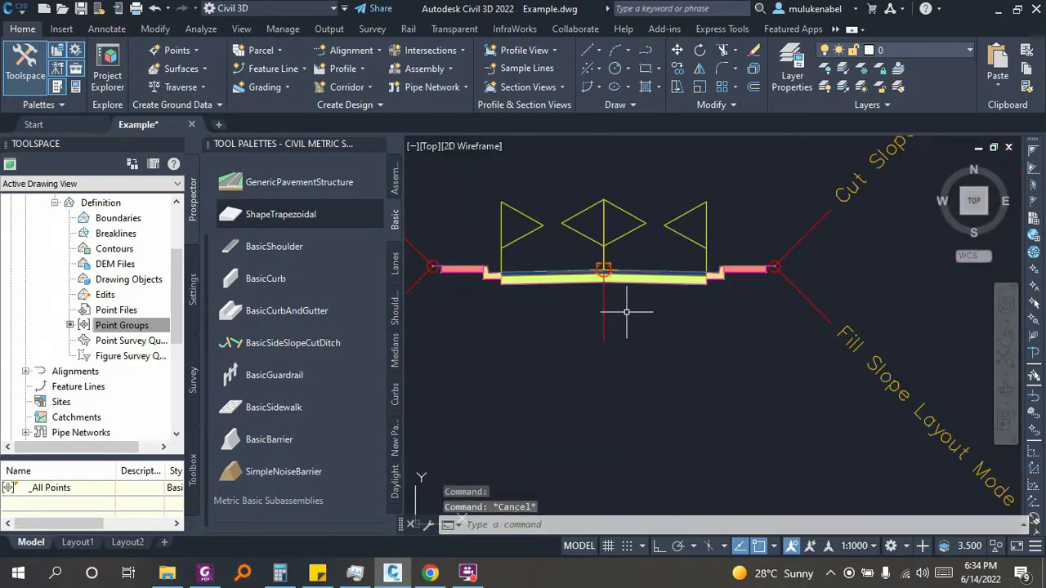
middle_drag(519, 341, 605, 380)
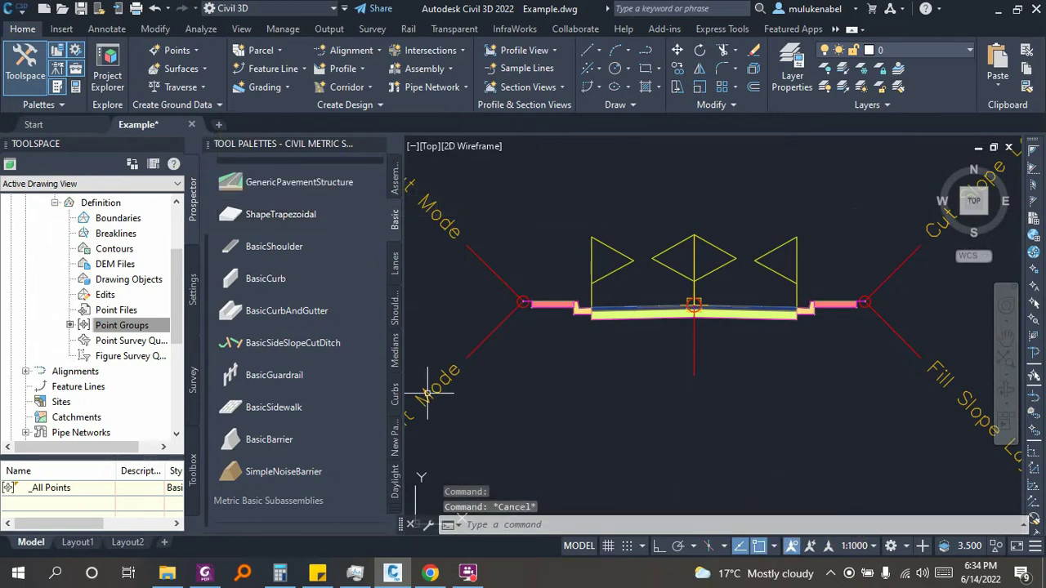
click(264, 250)
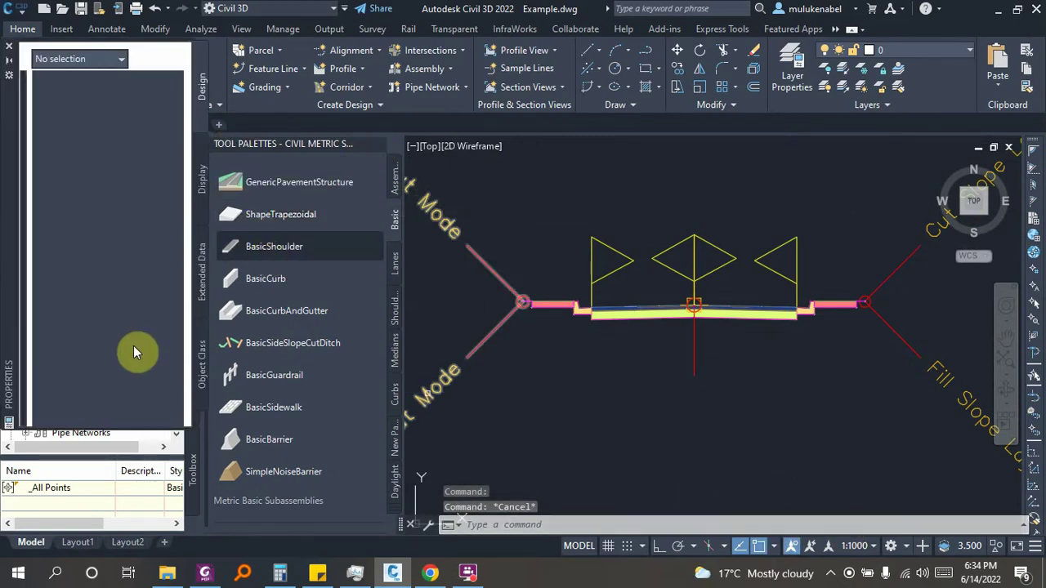
- Set the BasicShoulder width to 1.500m and depth to 0.350m
click(156, 383)
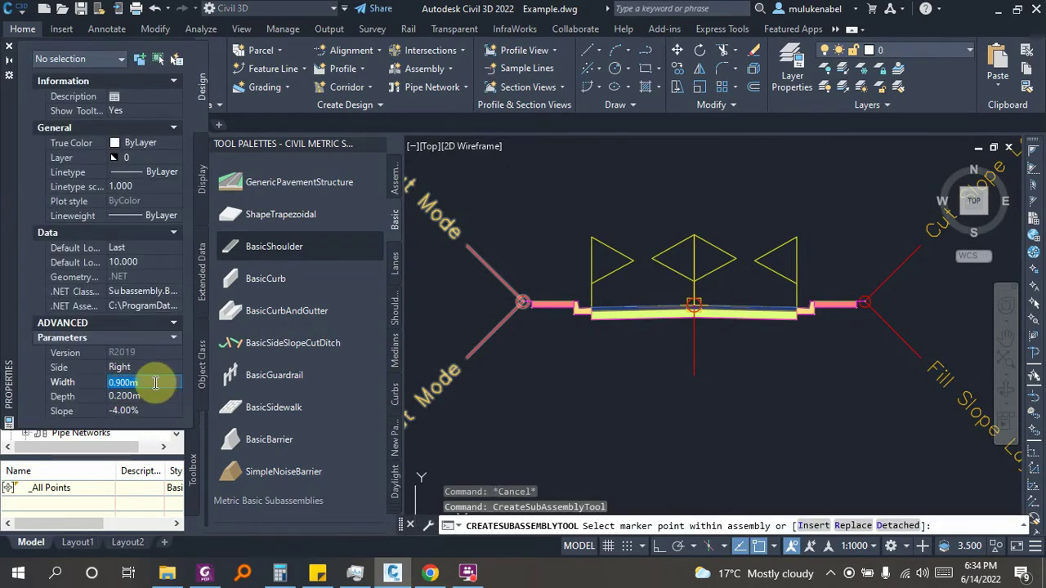
key(Tab)
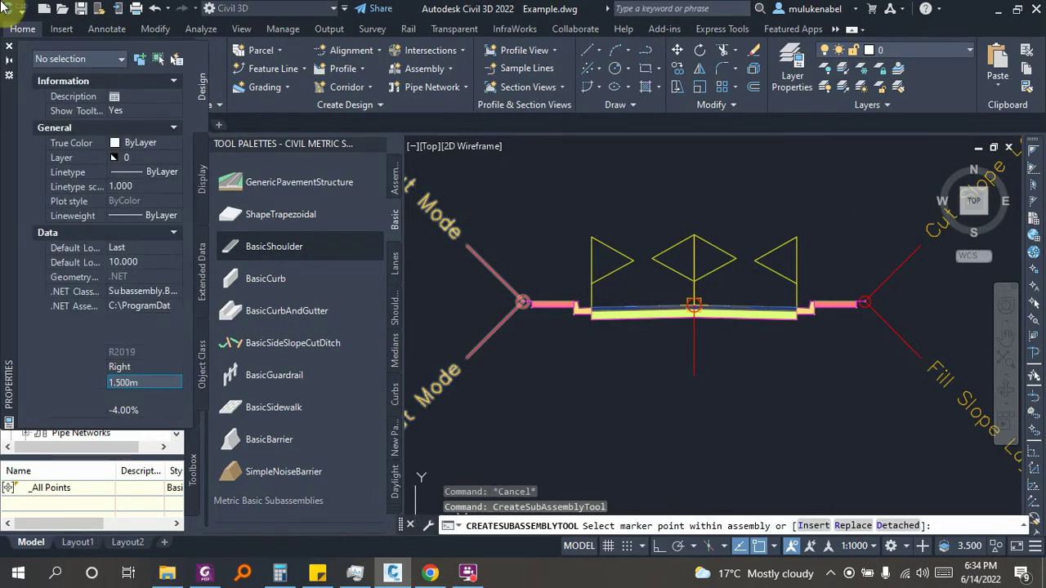
text(0.350m)
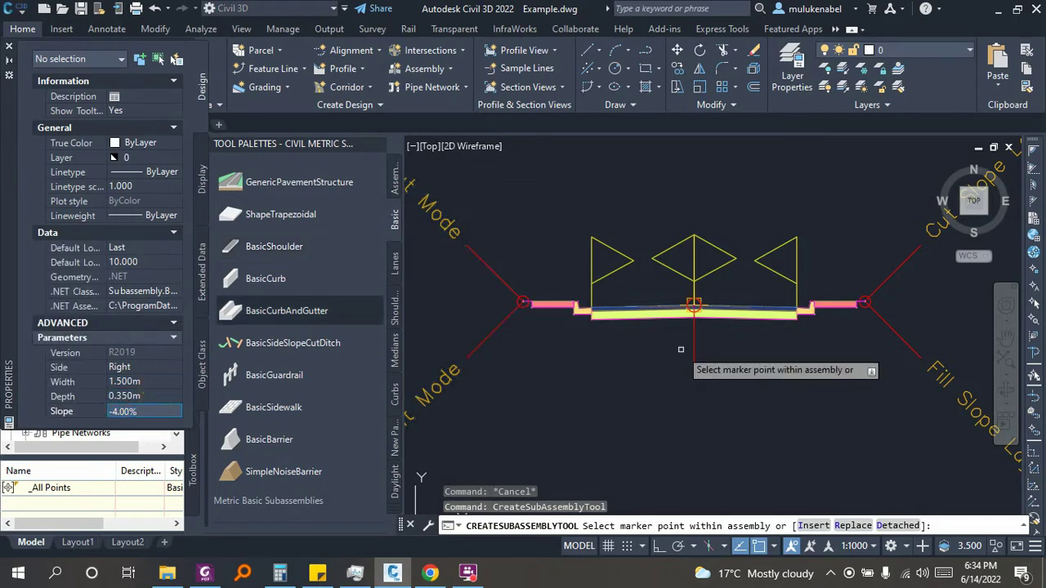
- Switch to Replace mode and pick a subassembly to replace, then back out
click(842, 531)
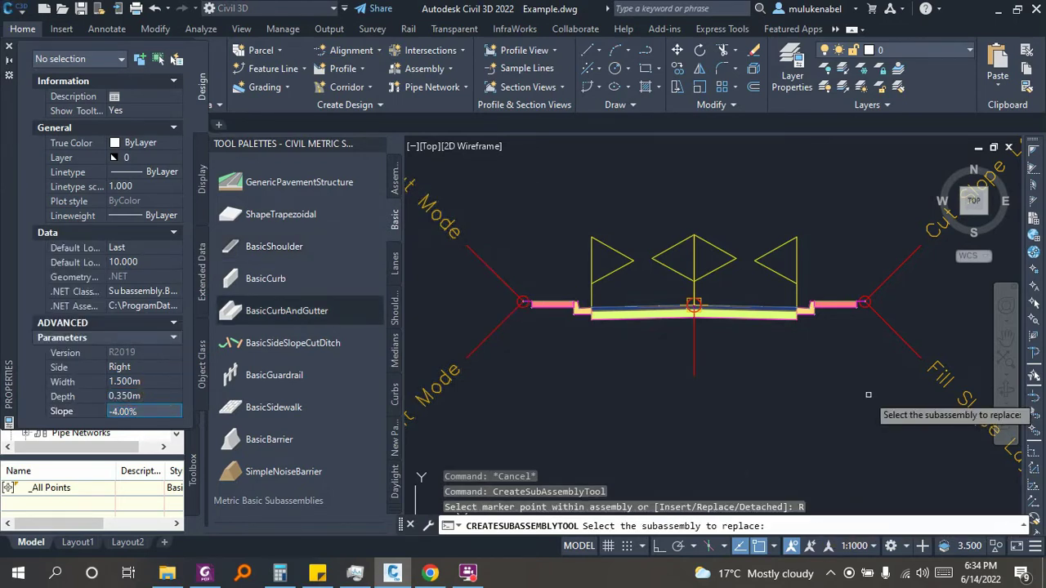
scroll(809, 309, up, 3)
scroll(948, 294, up, 2)
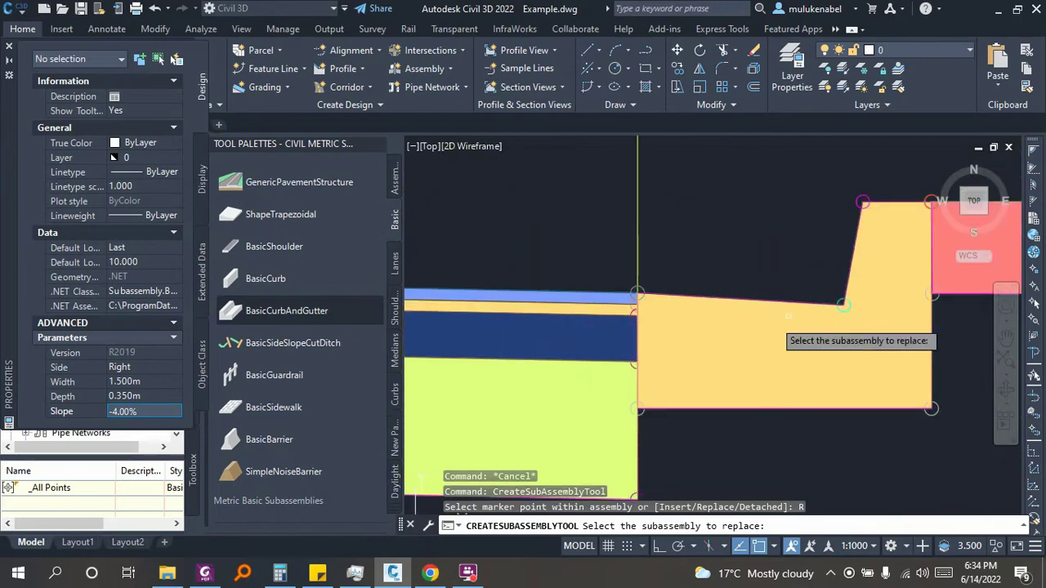
scroll(817, 311, up, 2)
scroll(670, 295, up, 2)
scroll(675, 255, up, 1)
click(666, 274)
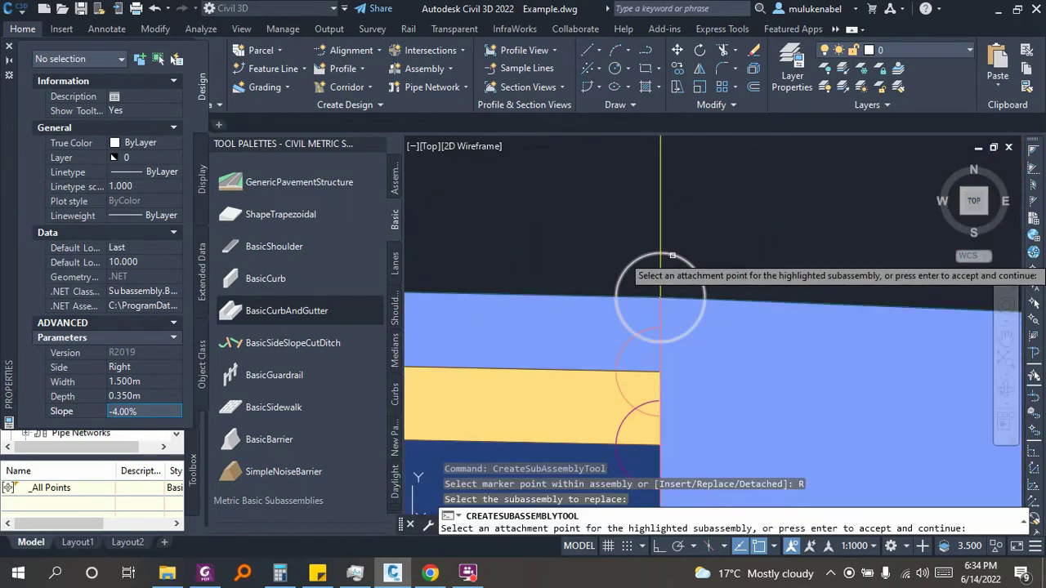
scroll(646, 294, down, 3)
scroll(695, 409, down, 2)
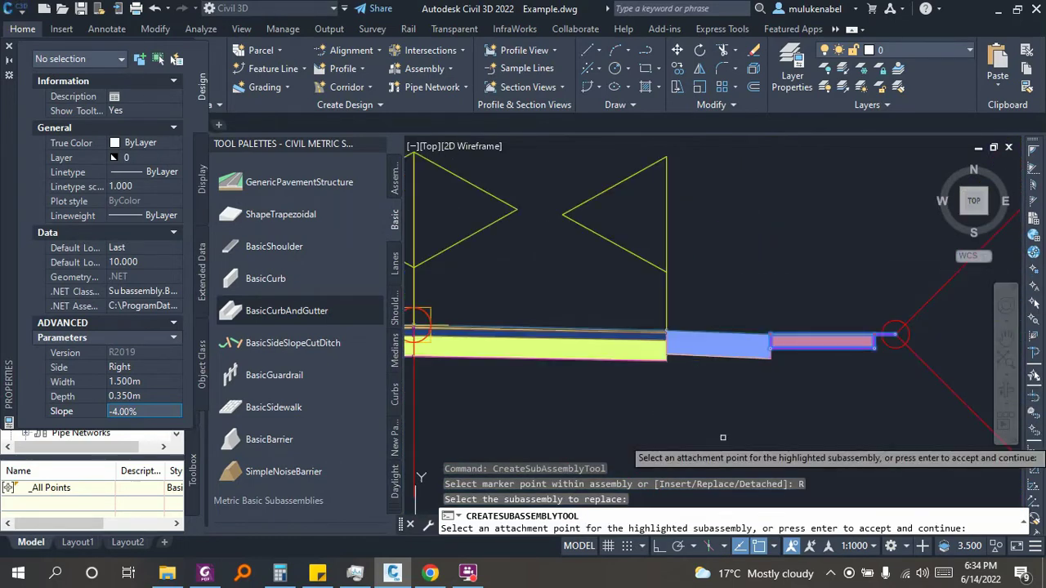
key(Escape)
- Move to the left pavement edge and pick the left-side subassembly to replace
middle_drag(692, 389, 886, 368)
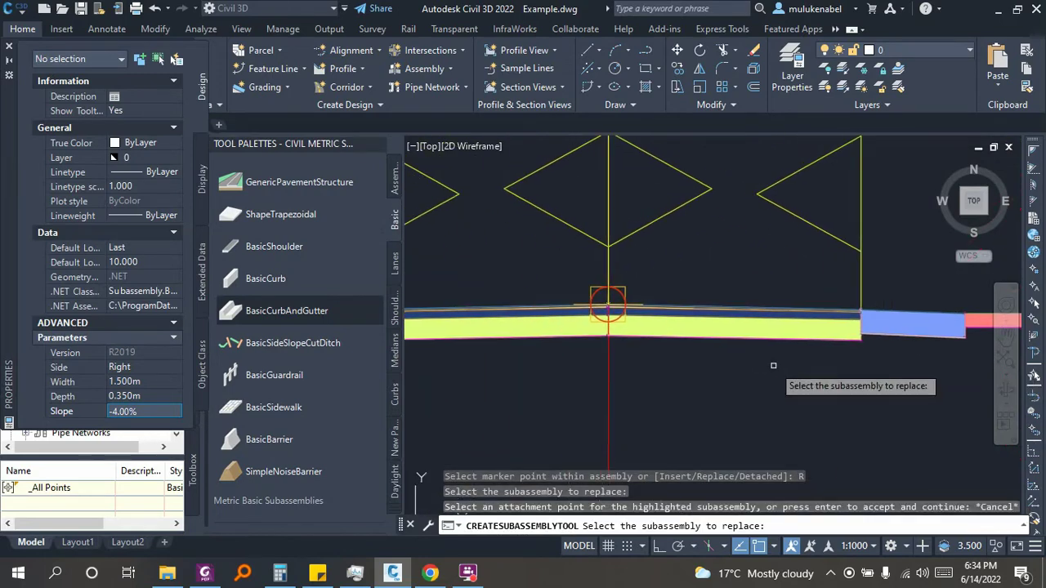
middle_drag(773, 365, 425, 286)
scroll(460, 289, up, 2)
scroll(621, 310, up, 2)
scroll(646, 237, up, 2)
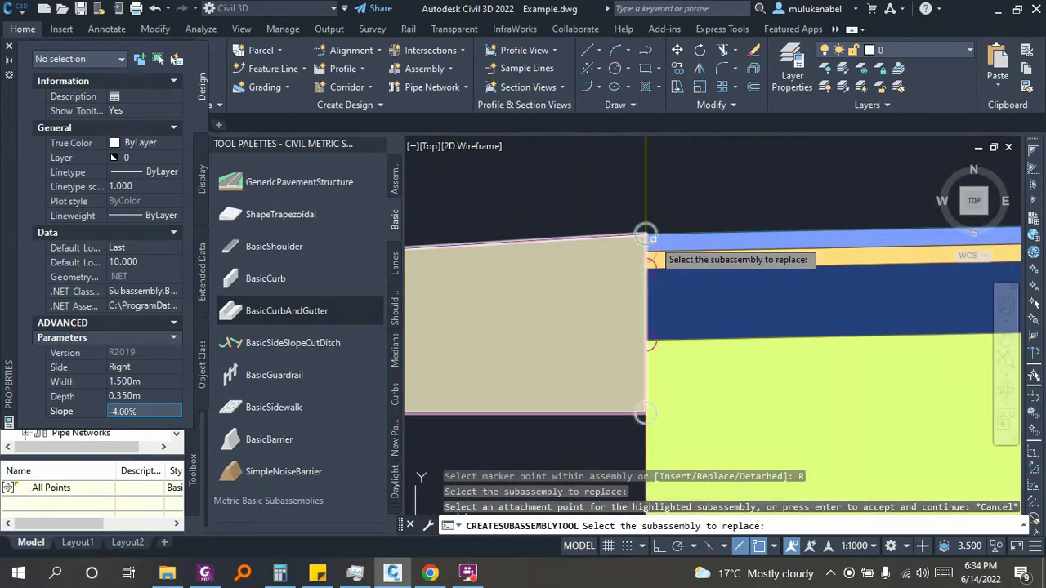
click(640, 230)
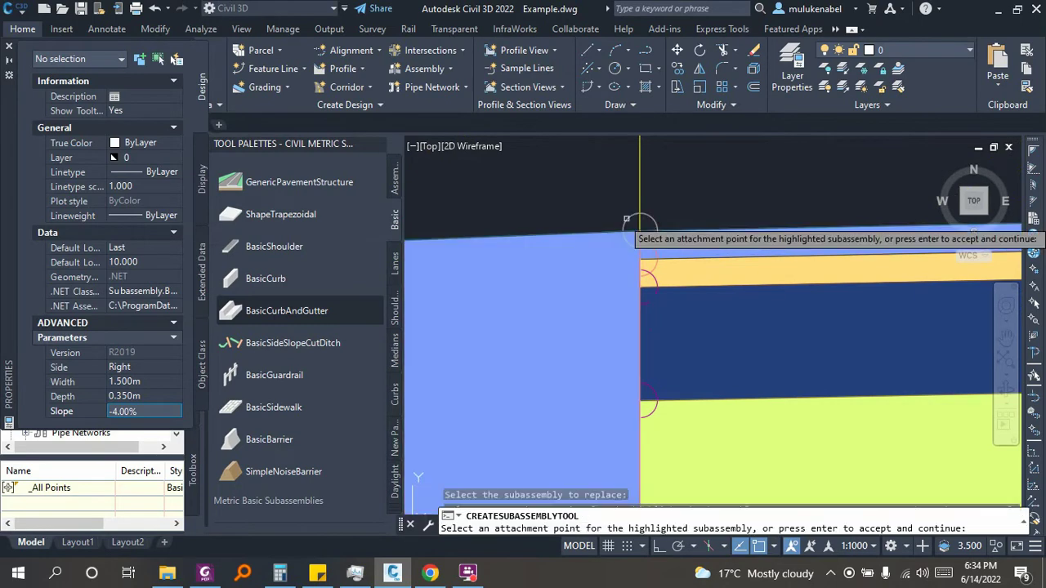
key(Escape)
scroll(531, 302, down, 5)
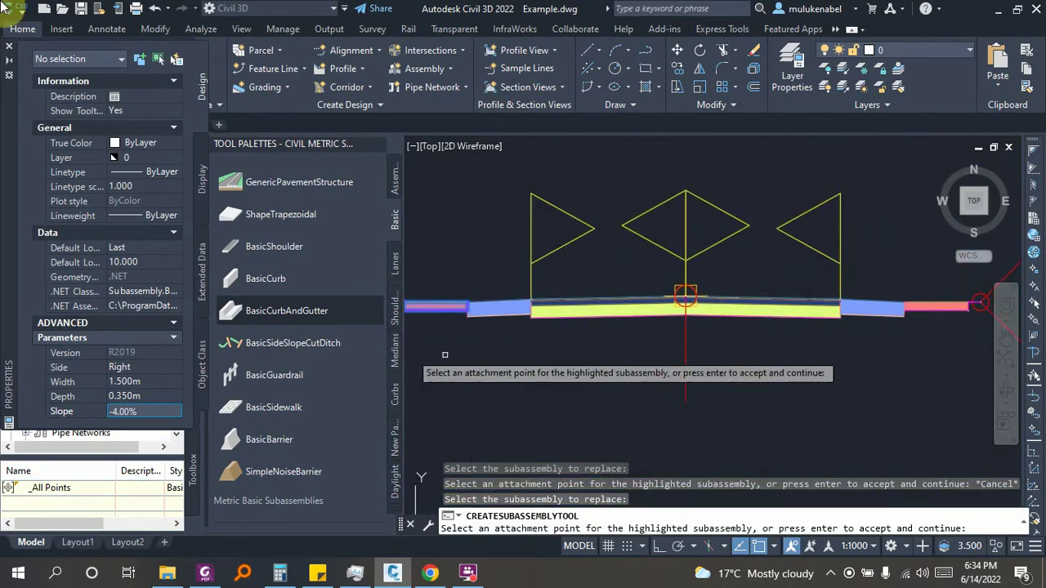
- Start BasicCurbAndGutter in Insert mode and pick the red subassembly to insert after
click(273, 311)
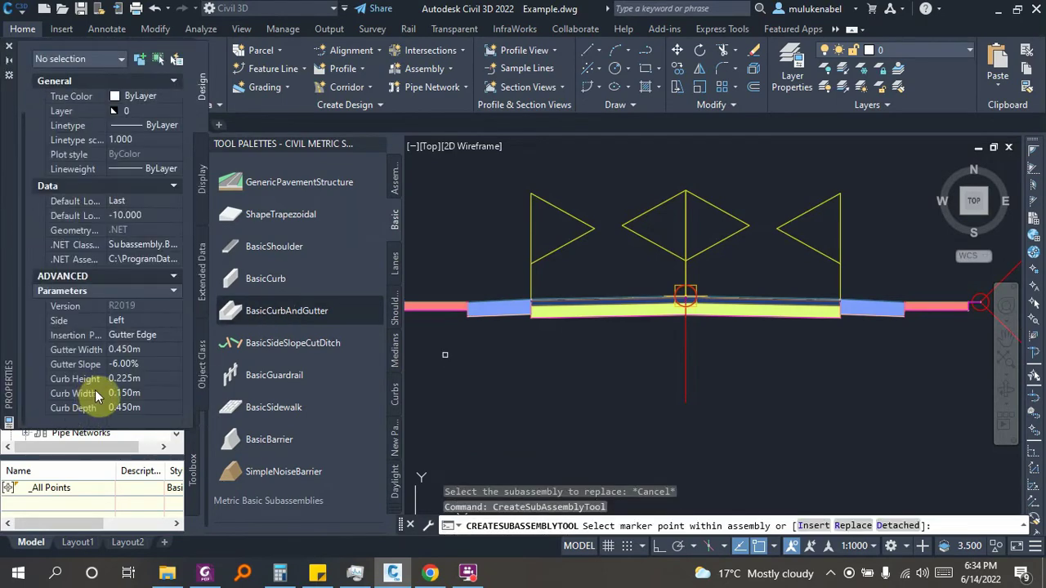
middle_drag(924, 495, 778, 483)
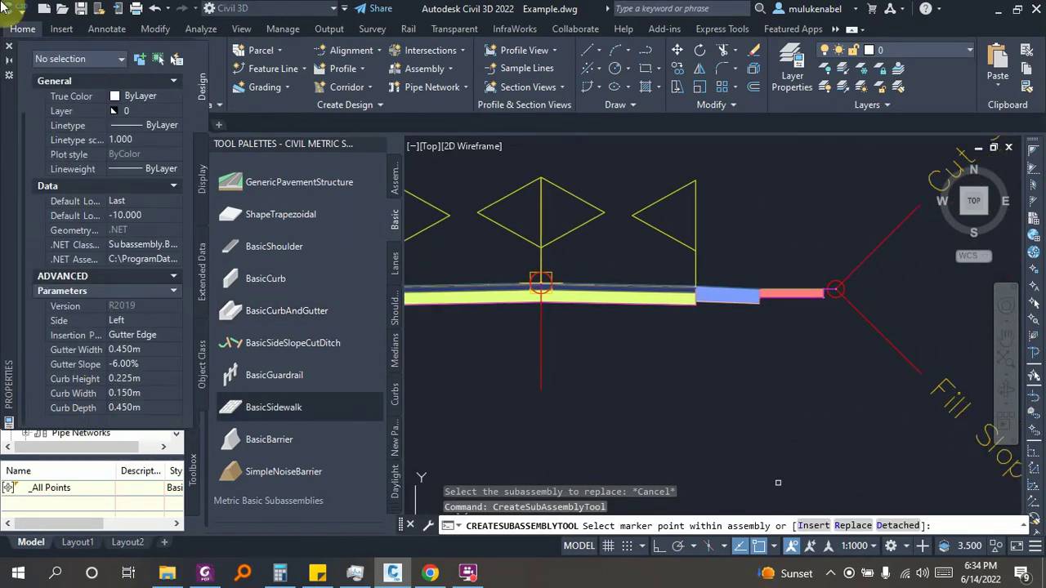
click(814, 527)
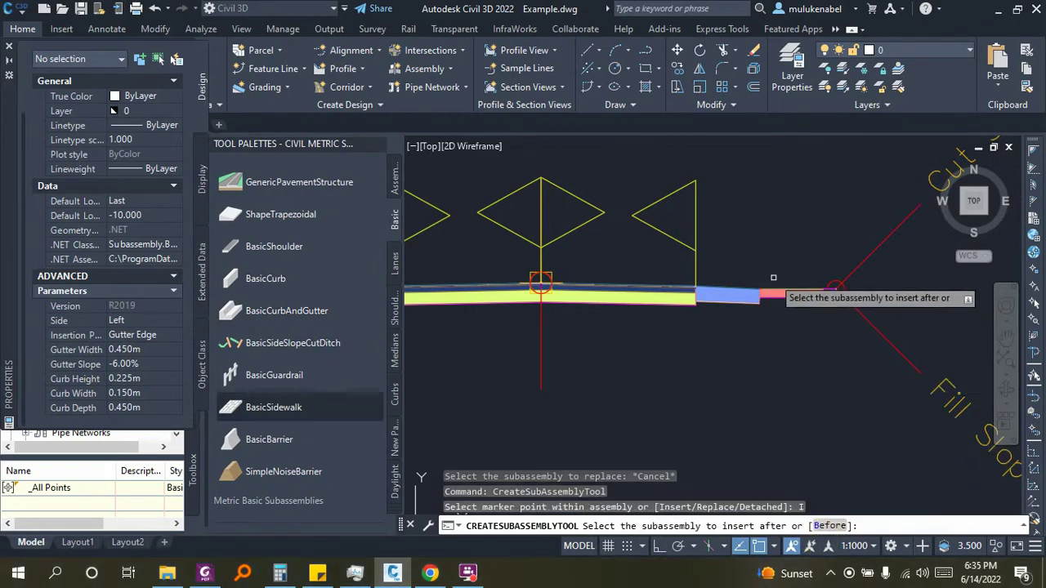
scroll(773, 278, up, 3)
scroll(756, 299, up, 2)
scroll(731, 286, up, 2)
scroll(730, 285, up, 2)
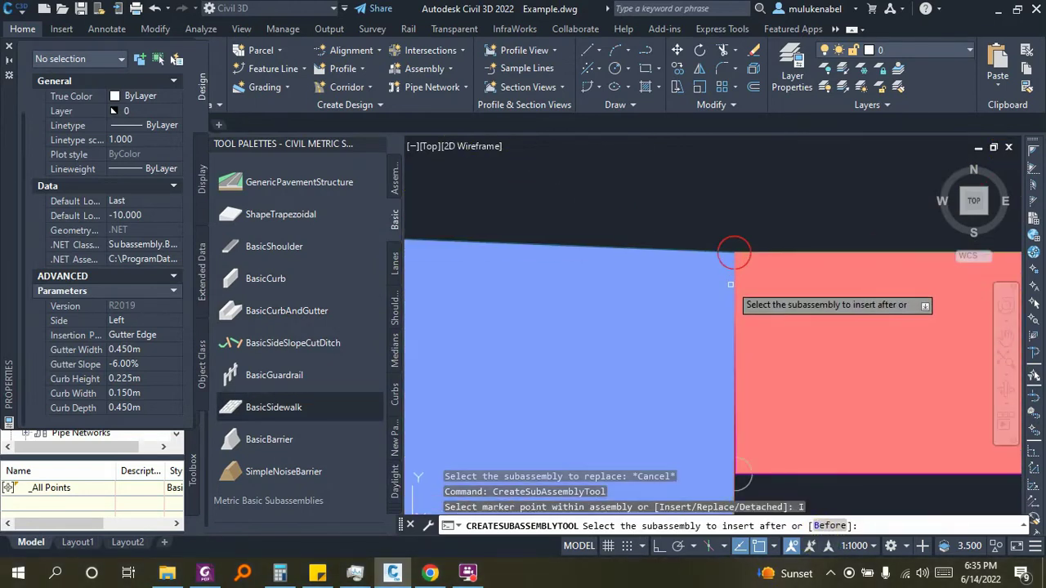
scroll(731, 284, up, 2)
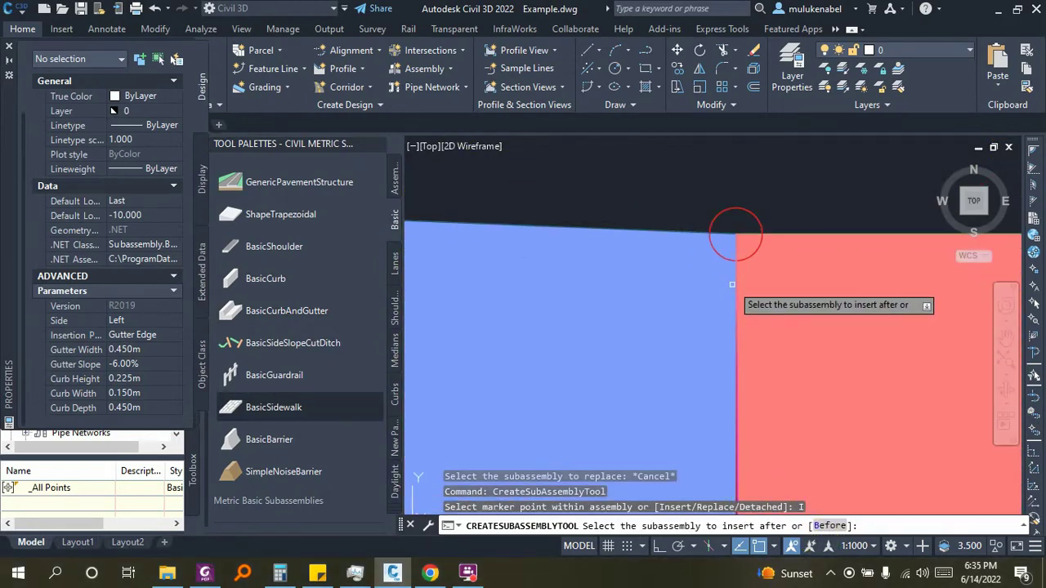
click(744, 215)
- Set the attachment point at the pink-blue junction on the assembly's left end
scroll(890, 278, down, 5)
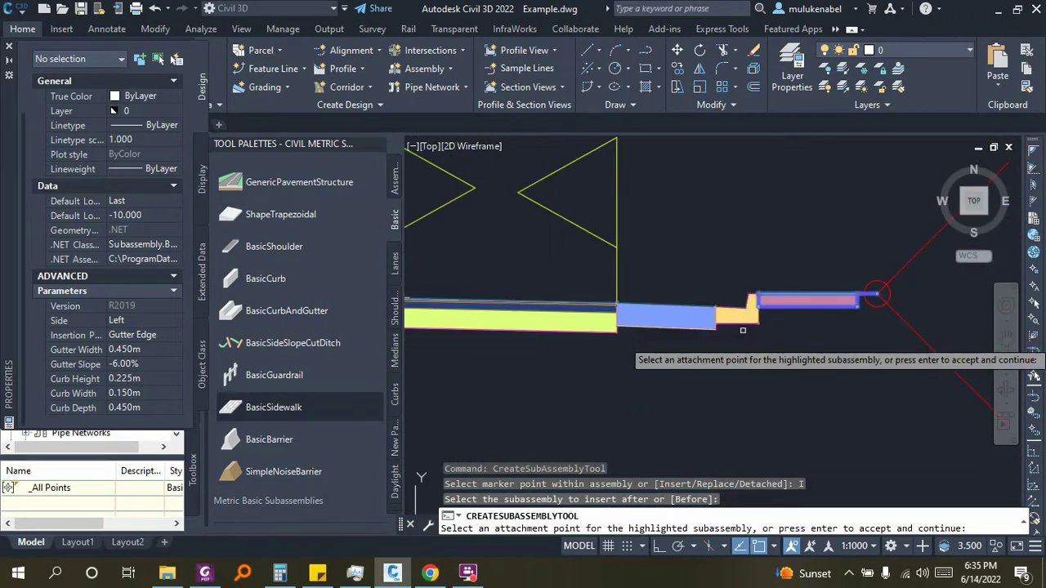
middle_drag(924, 420, 924, 374)
scroll(924, 375, down, 3)
scroll(572, 335, up, 3)
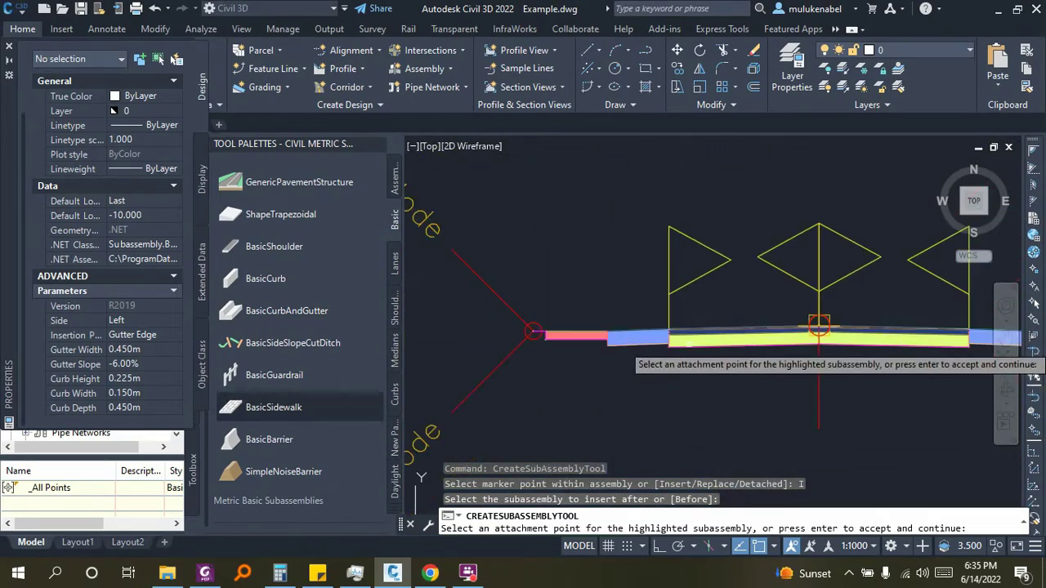
scroll(540, 330, up, 2)
scroll(552, 327, up, 1)
scroll(556, 323, up, 4)
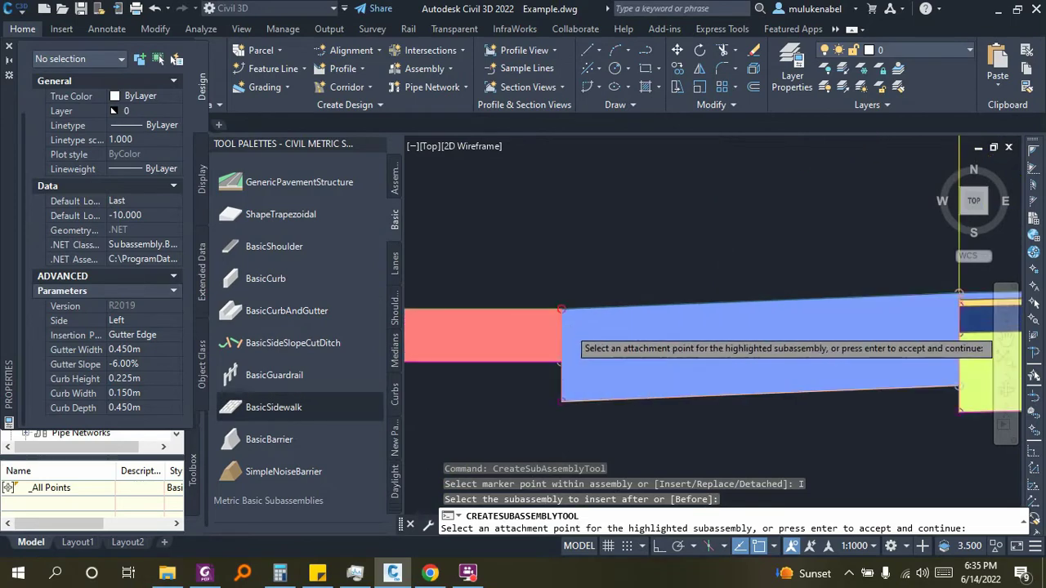
scroll(561, 310, up, 3)
scroll(561, 310, up, 2)
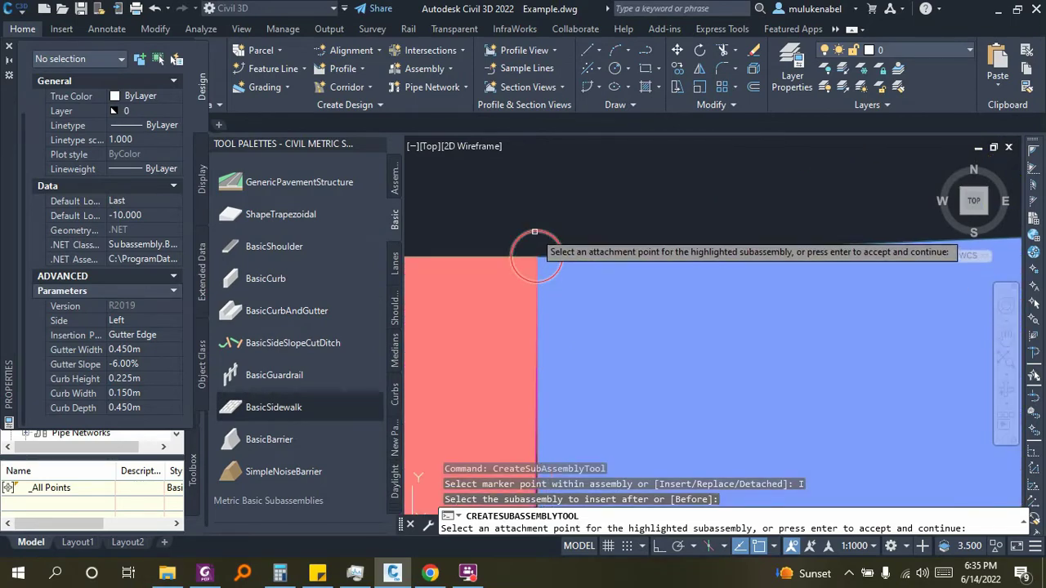
click(536, 276)
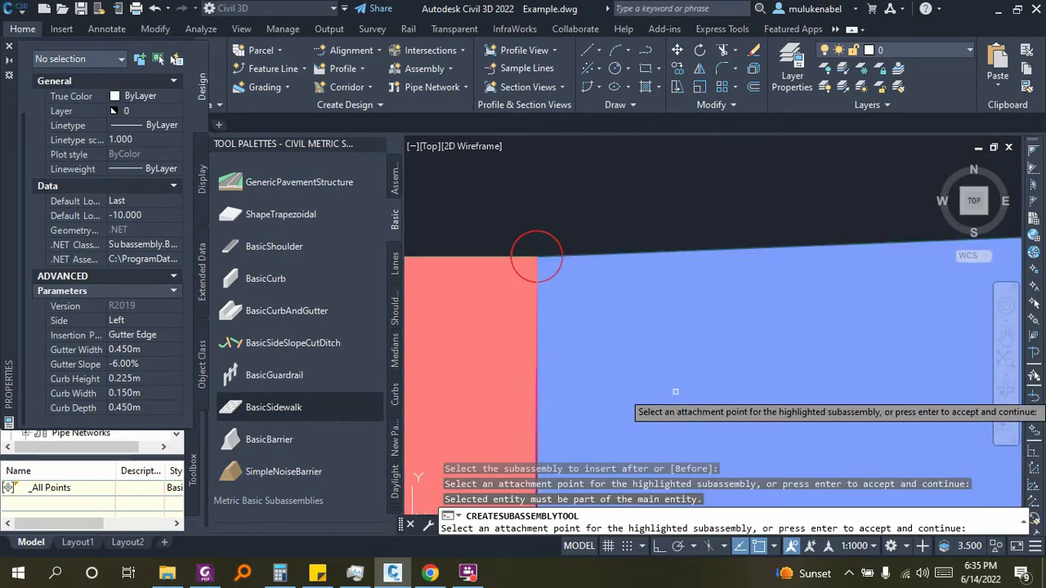
key(Return)
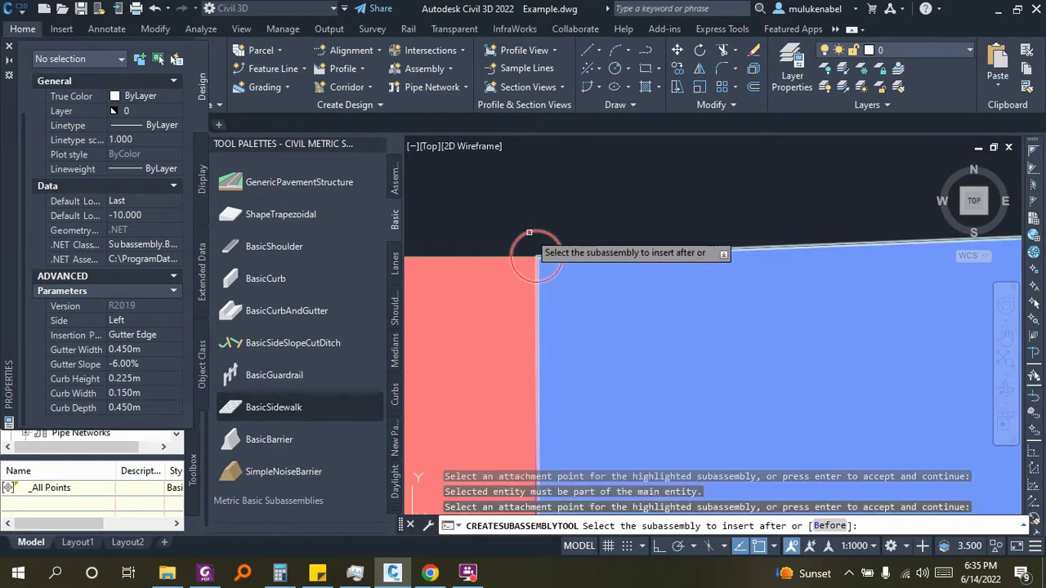
- Pick the pink subassembly and attachment point, then cancel the insertion entirely
click(540, 246)
scroll(537, 258, down, 5)
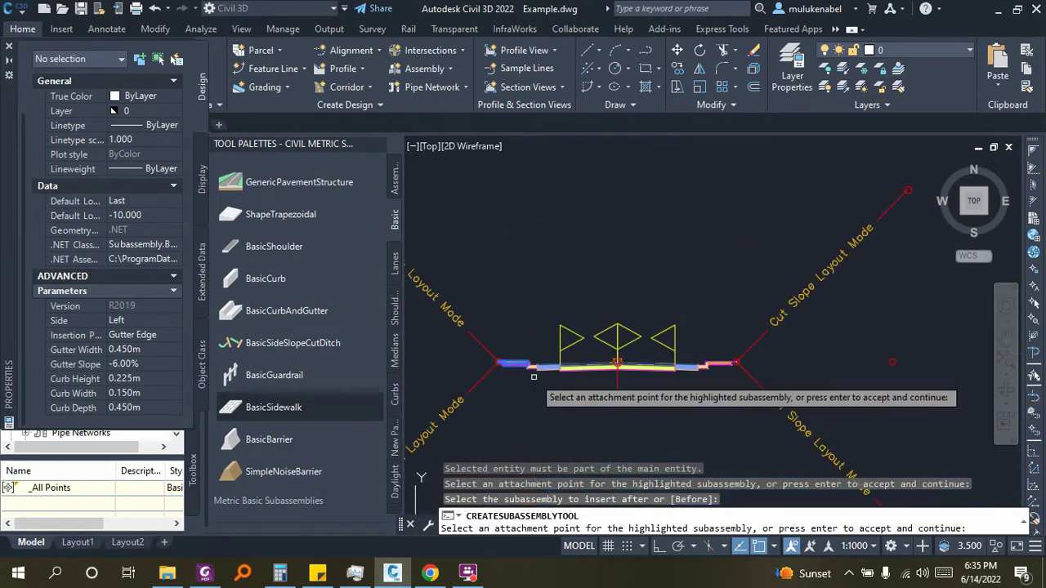
click(617, 363)
key(Escape)
scroll(740, 284, down, 3)
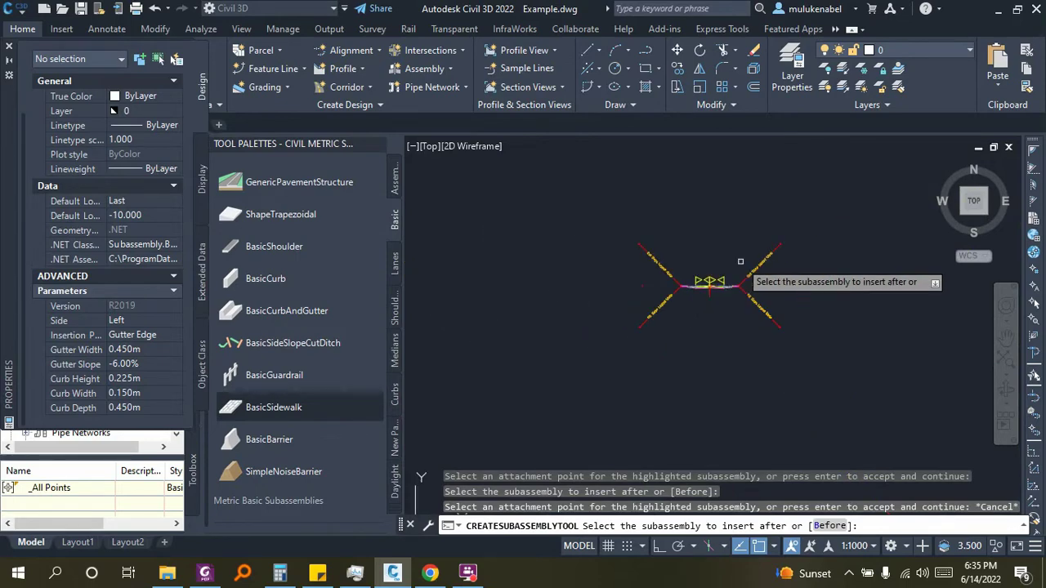
key(Escape)
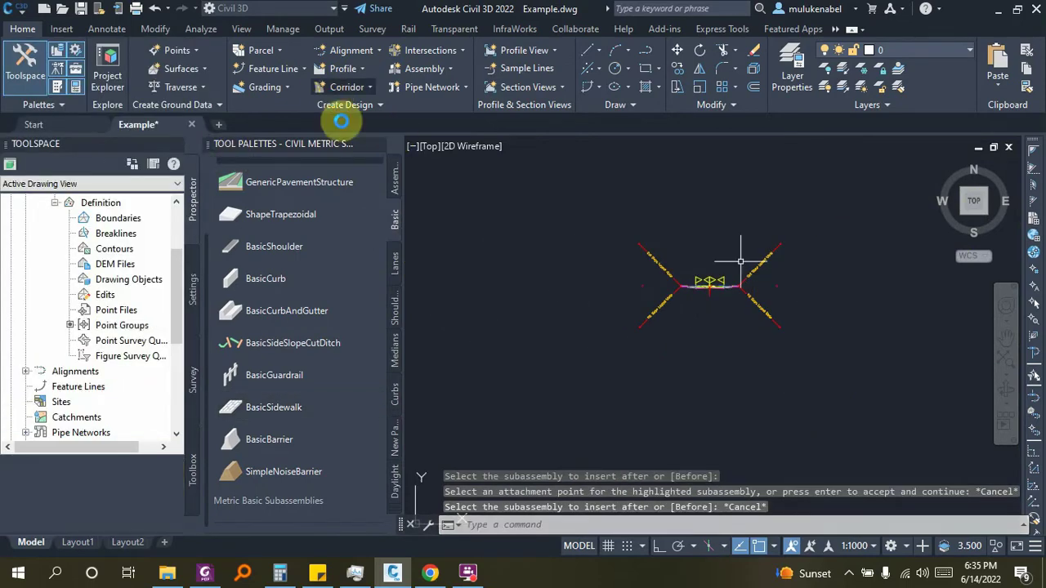
- Close the tool palettes and centre the road corridor in the view
click(377, 145)
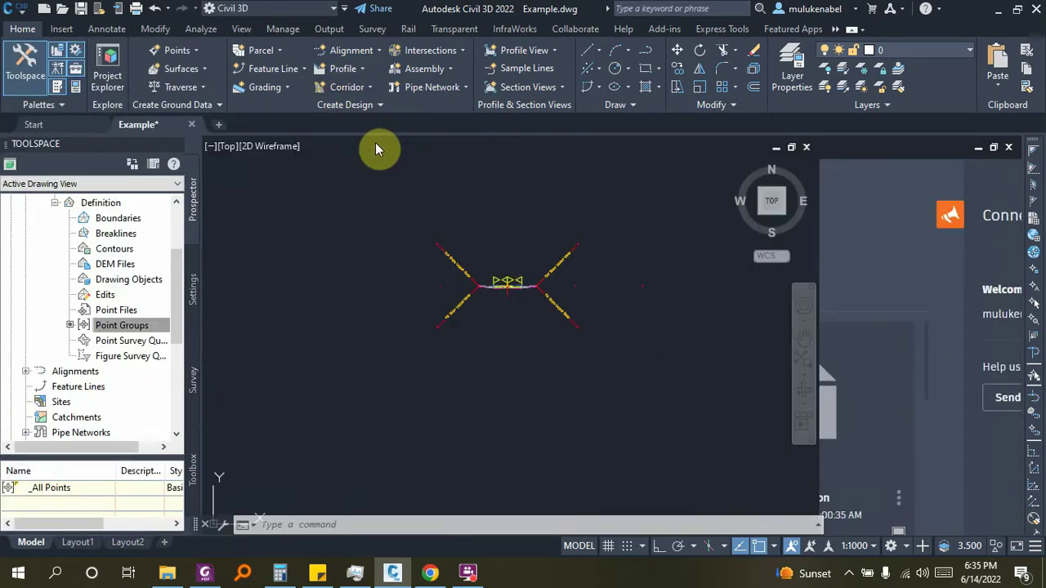
scroll(735, 265, down, 3)
scroll(736, 265, down, 3)
middle_drag(586, 312, 668, 289)
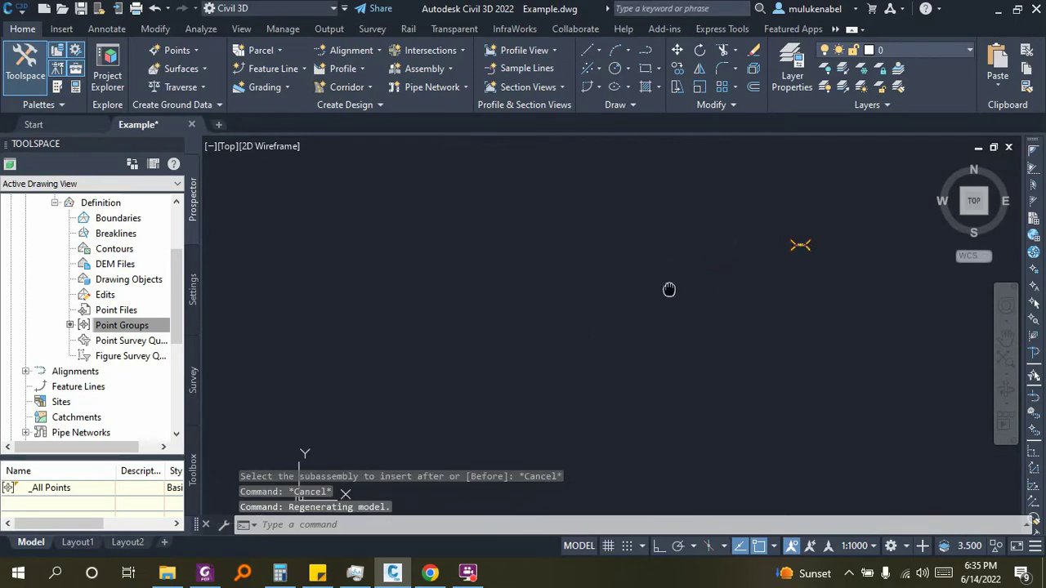
scroll(700, 280, up, 3)
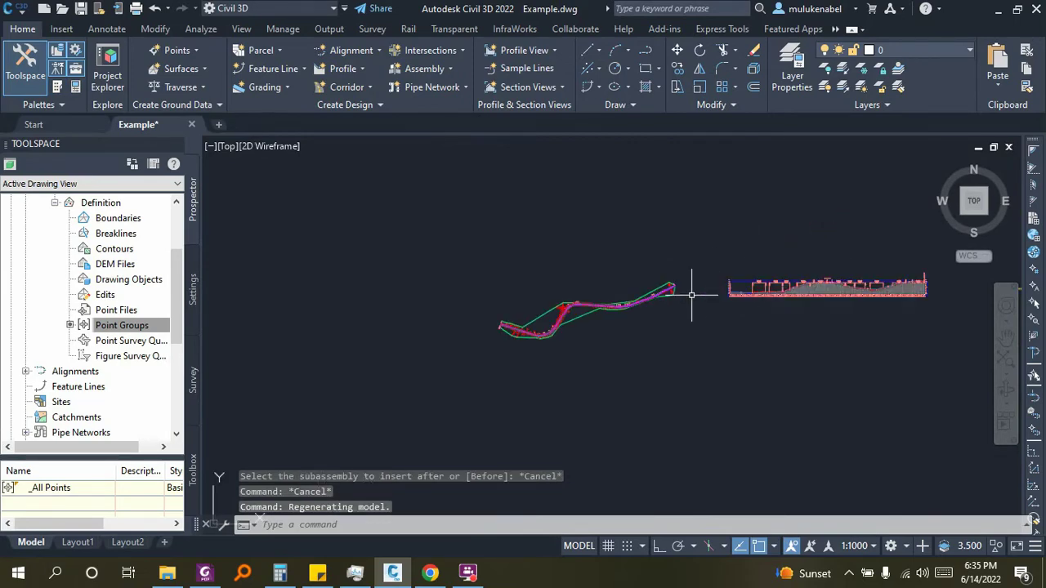
scroll(700, 280, up, 3)
scroll(799, 413, up, 1)
middle_drag(798, 413, 532, 364)
scroll(625, 345, up, 2)
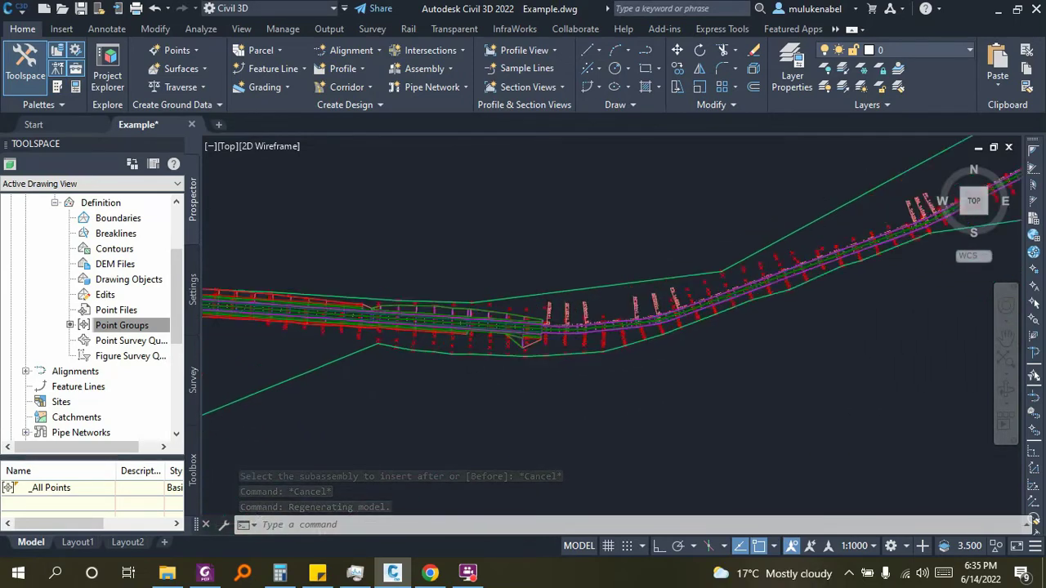
scroll(625, 344, up, 2)
scroll(625, 345, up, 2)
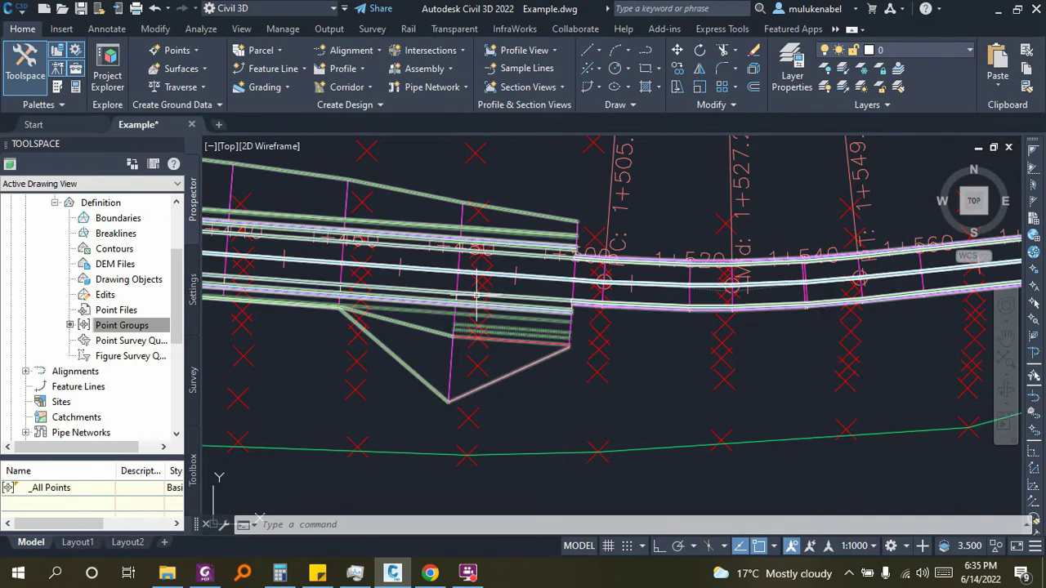
- Rebuild the selected corridor and dismiss the Event Viewer's 396 warnings
click(530, 294)
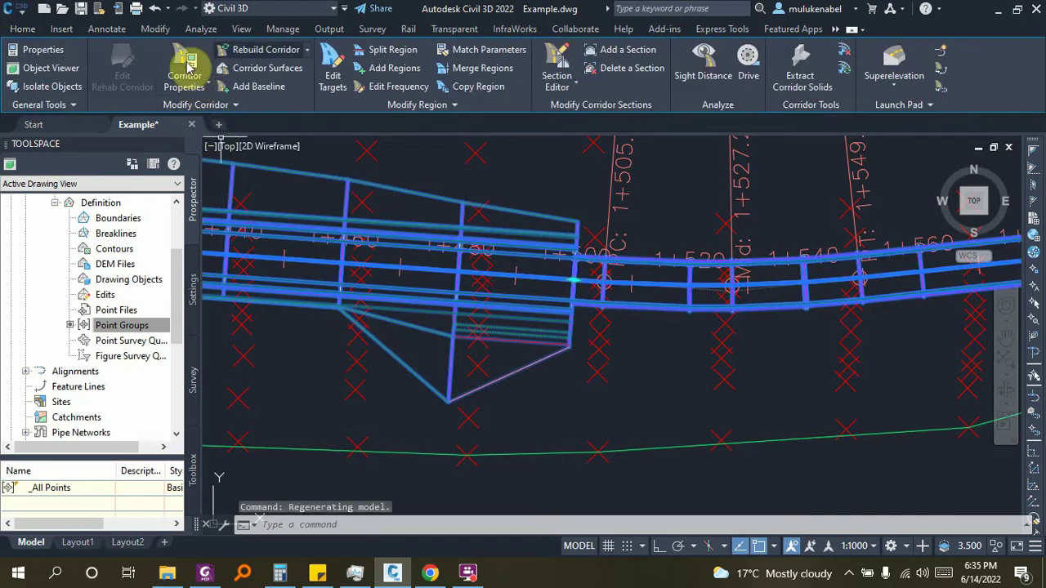
click(240, 55)
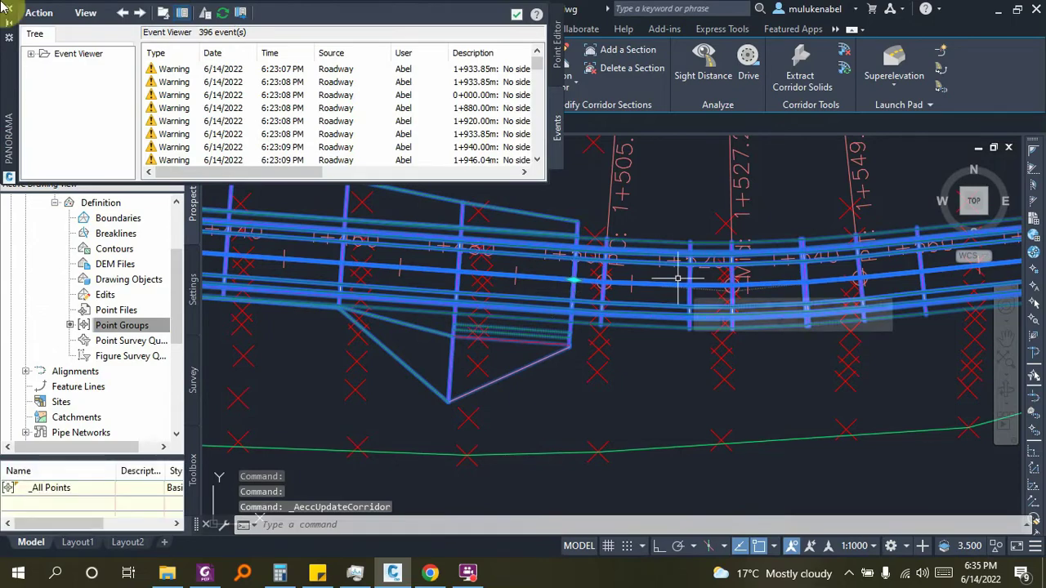
key(Escape)
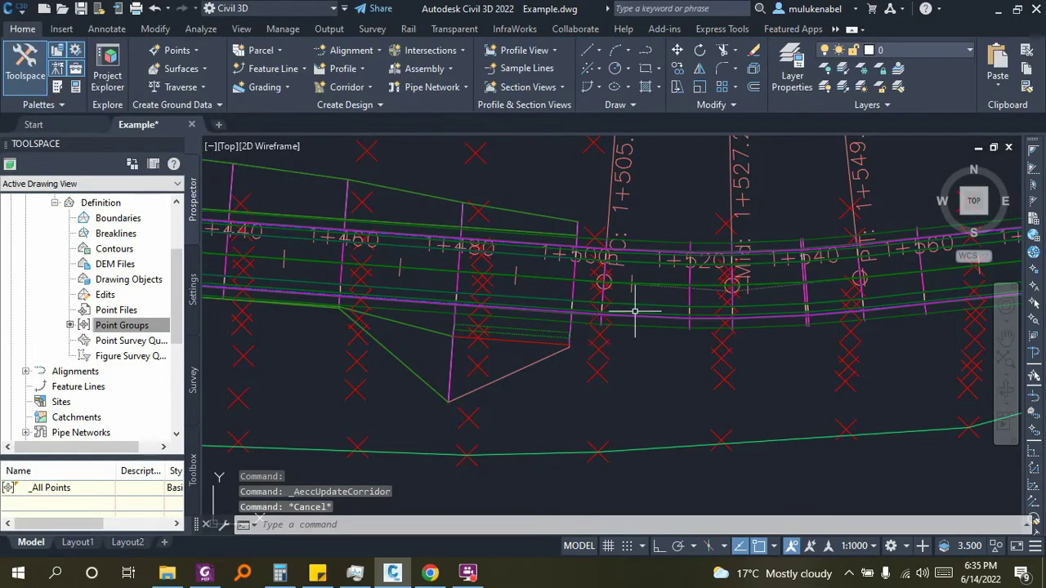
- Inspect the rebuilt corridor around station 1+500
scroll(621, 327, up, 1)
scroll(602, 358, up, 1)
scroll(509, 375, up, 2)
middle_drag(508, 375, 539, 310)
scroll(563, 355, up, 5)
scroll(541, 299, up, 1)
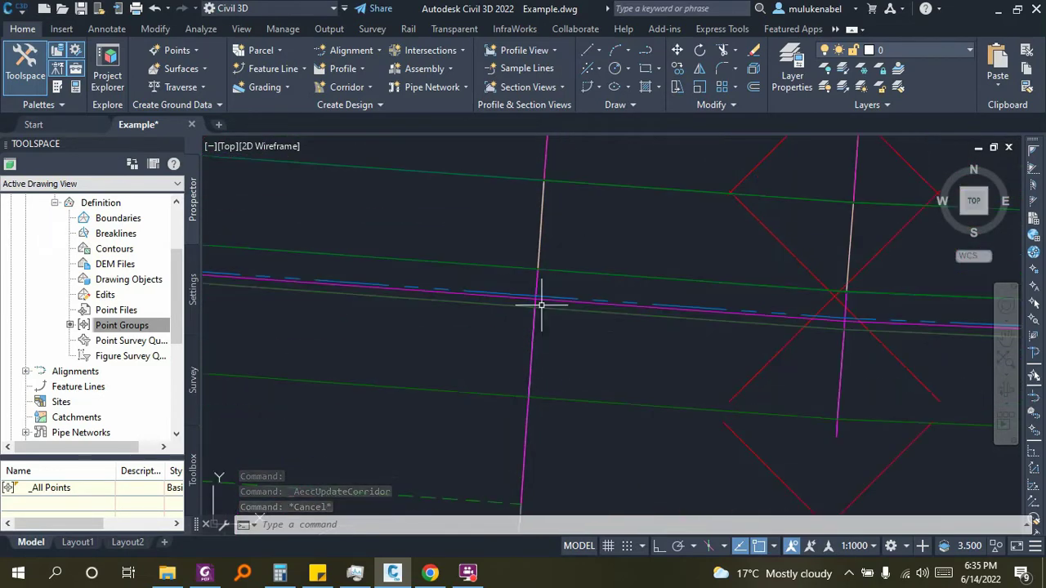
scroll(542, 306, down, 4)
scroll(553, 320, down, 2)
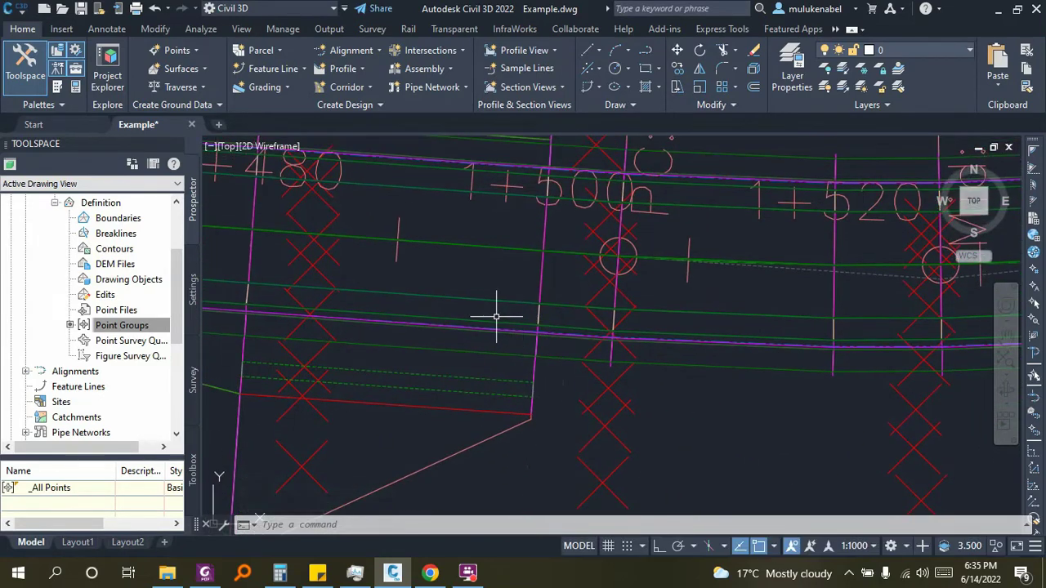
middle_drag(496, 209, 464, 287)
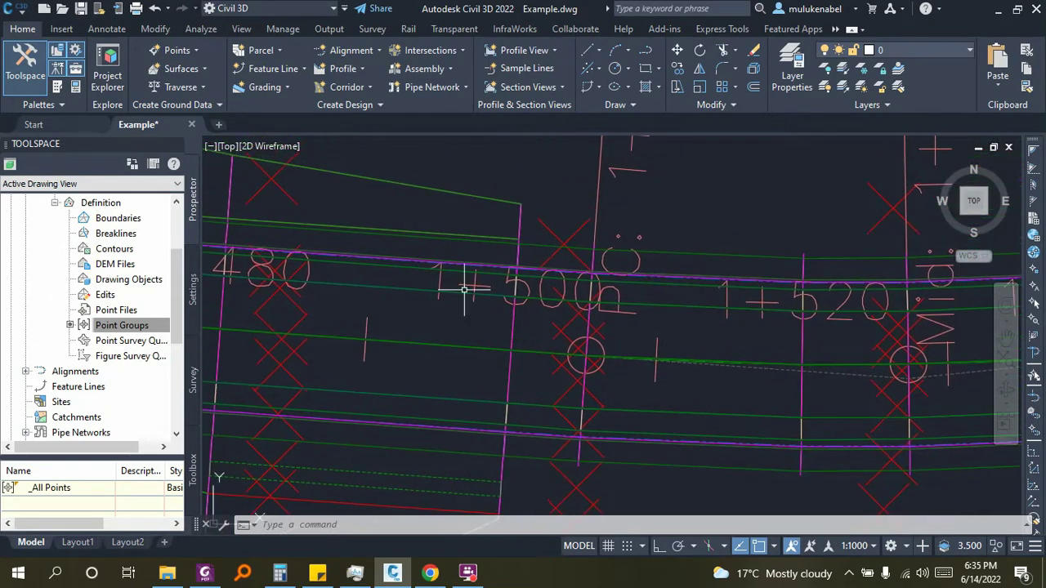
scroll(439, 231, down, 5)
scroll(422, 234, down, 5)
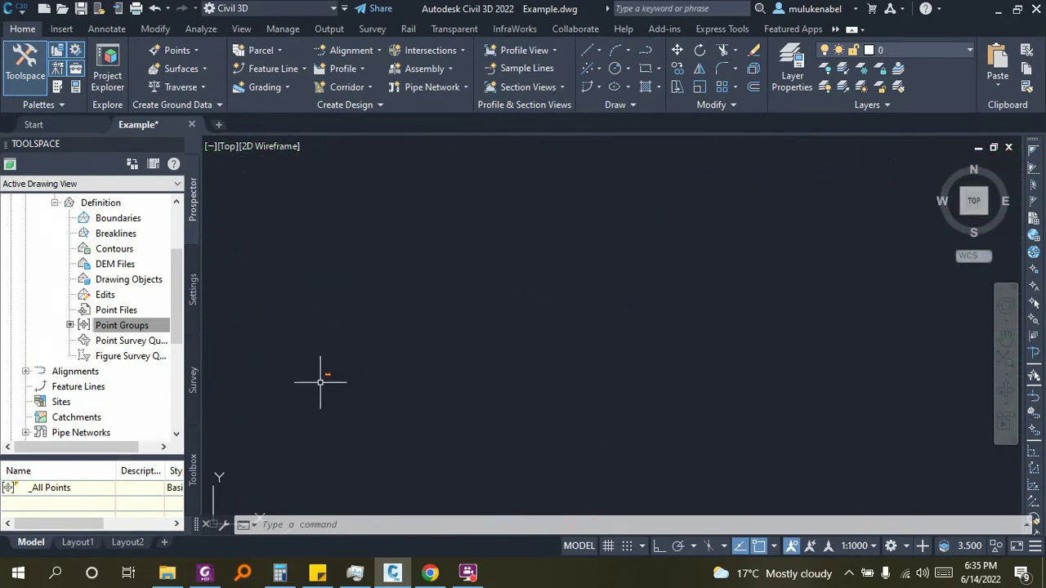
- Open the left side-slope subassembly's properties and close them without changes
scroll(483, 209, up, 5)
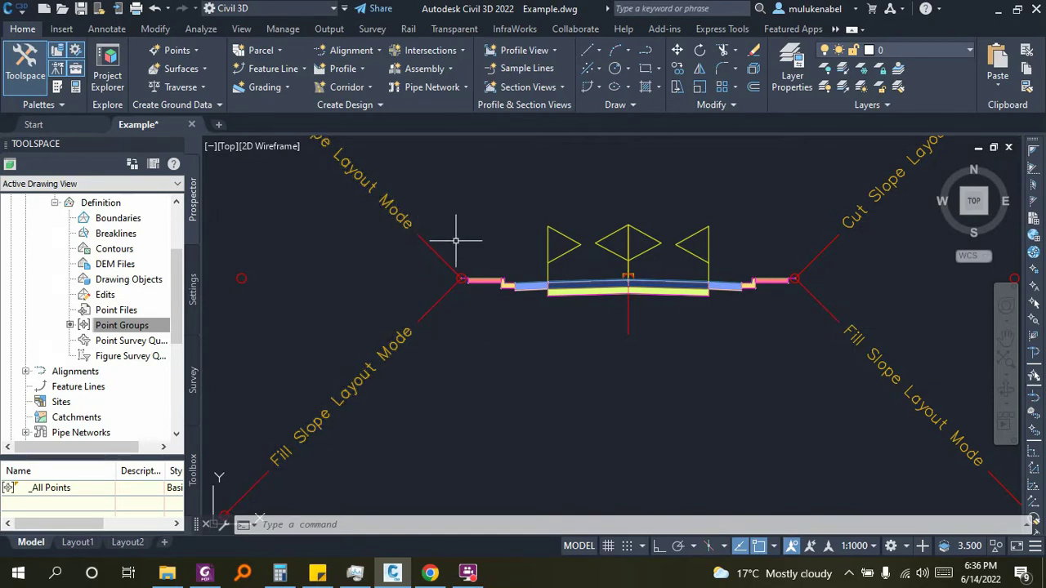
click(425, 243)
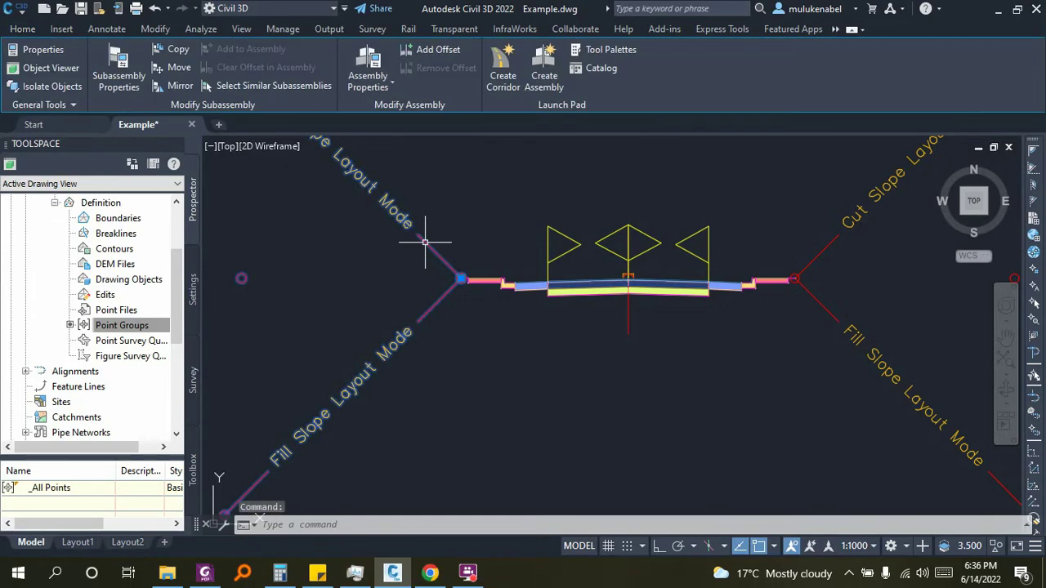
click(115, 65)
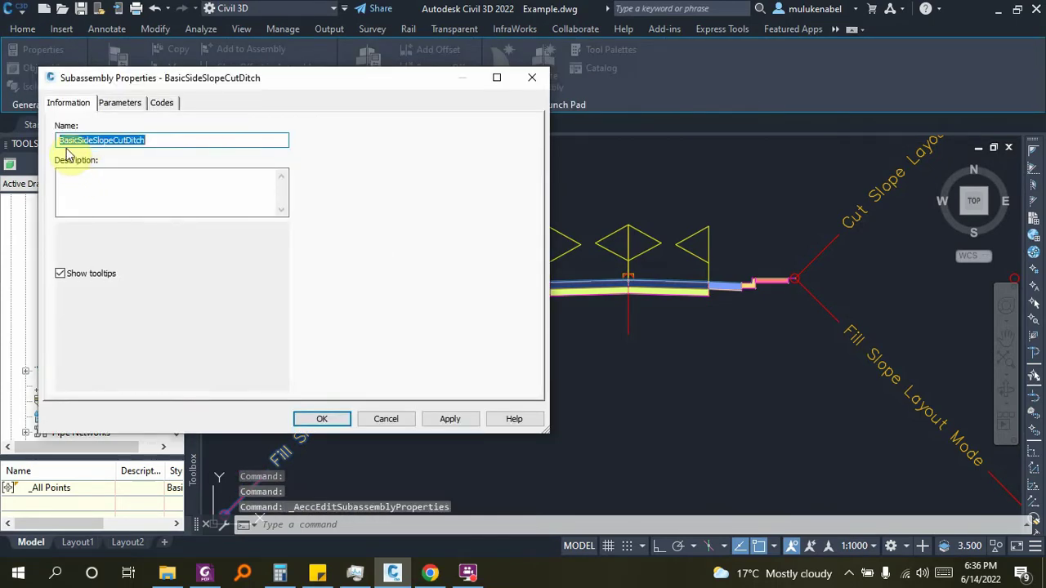
click(529, 78)
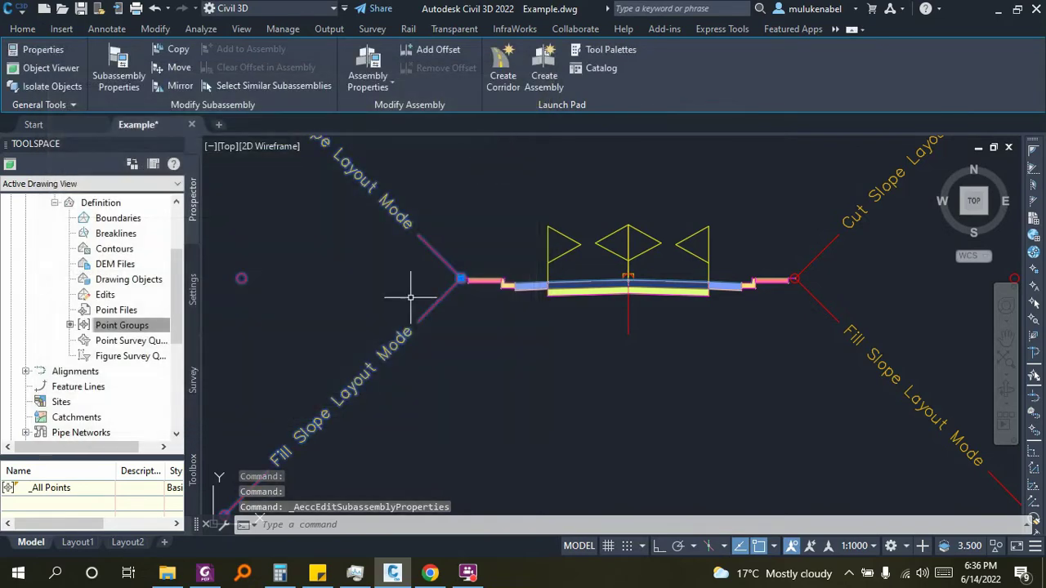
key(Escape)
scroll(359, 302, down, 5)
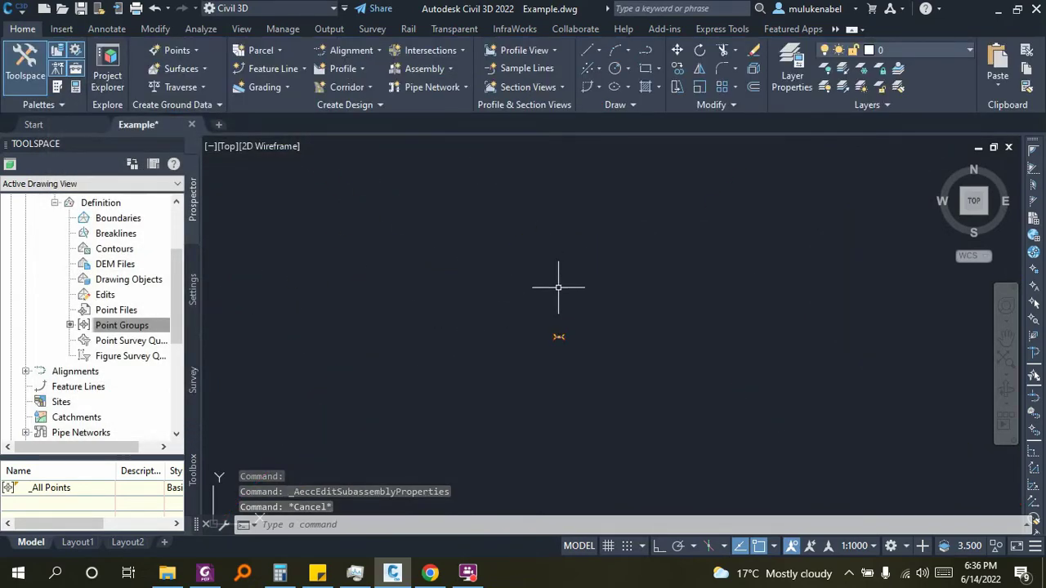
- Review the left BasicSideSlopeCutDitch parameters (2.00:1 cut, 4.00:1 fill), then close and deselect
scroll(485, 327, up, 3)
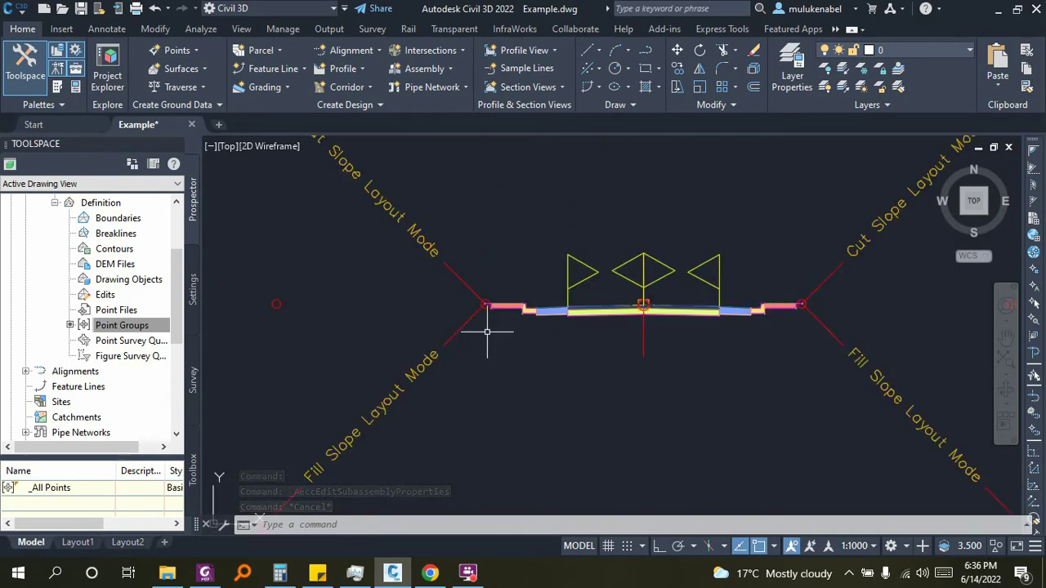
scroll(364, 308, up, 3)
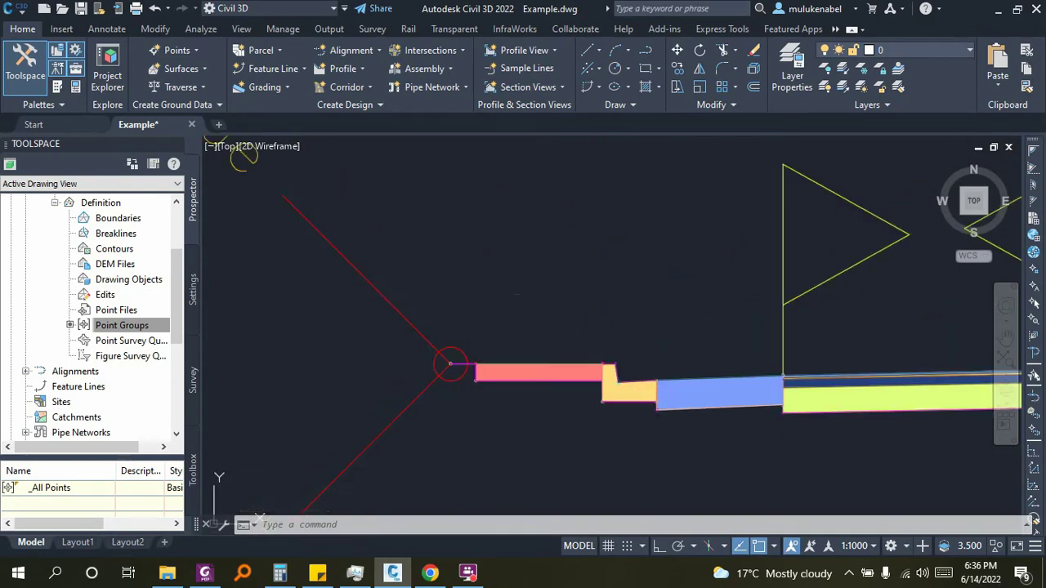
click(335, 248)
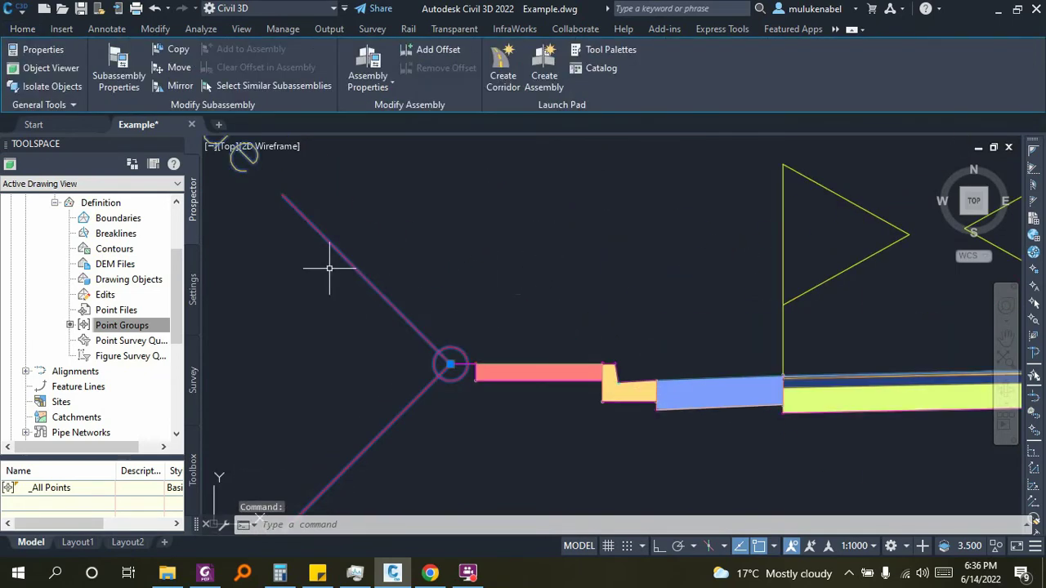
click(127, 67)
click(122, 103)
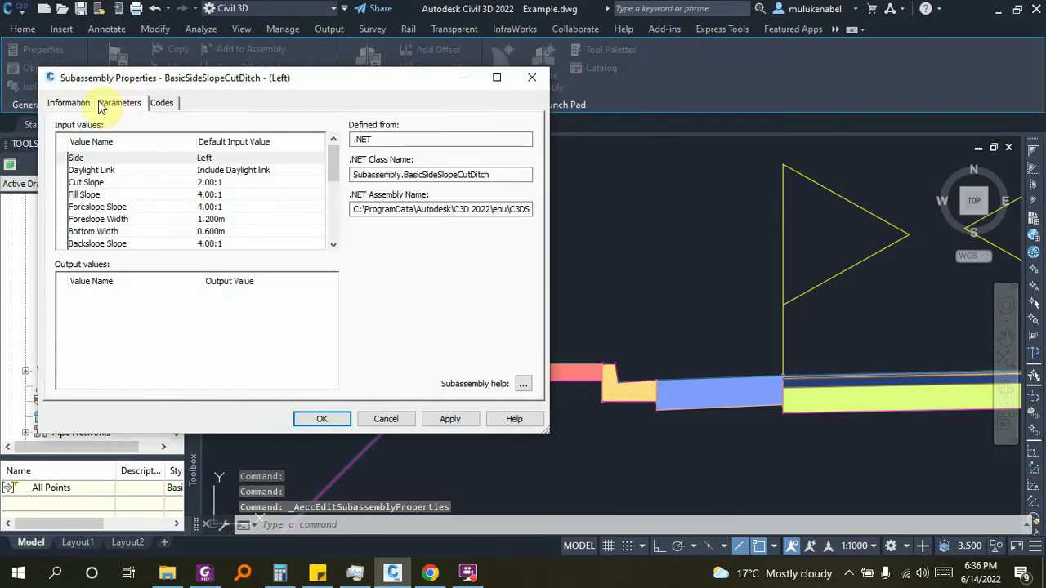
click(77, 102)
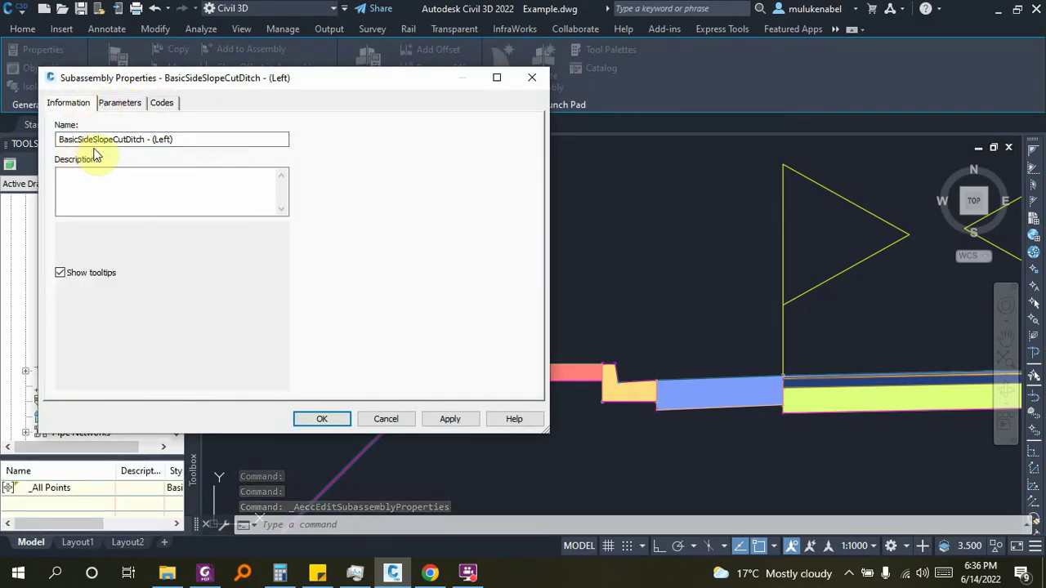
click(122, 104)
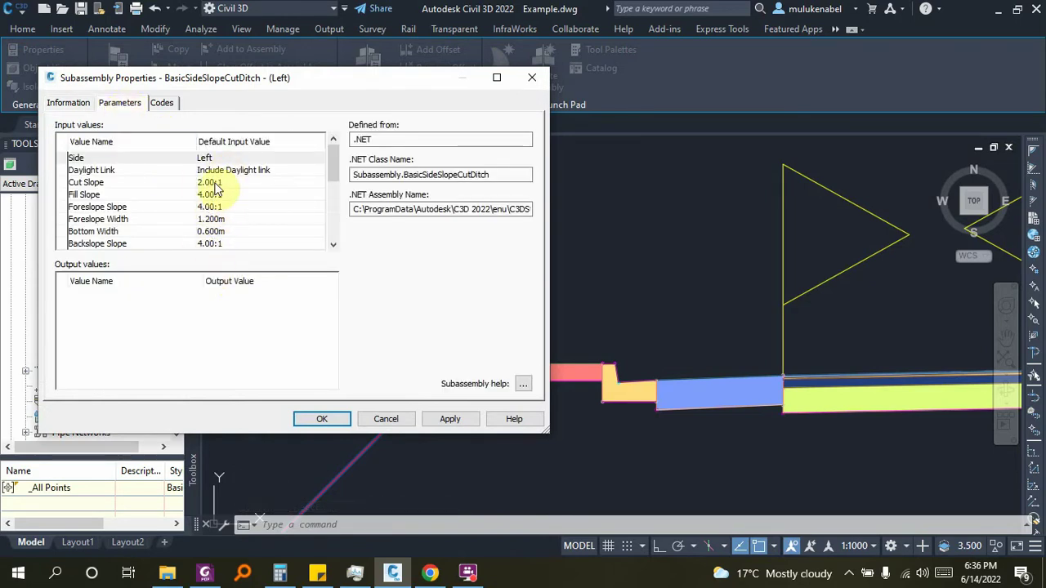
scroll(214, 245, down, 4)
scroll(217, 221, up, 1)
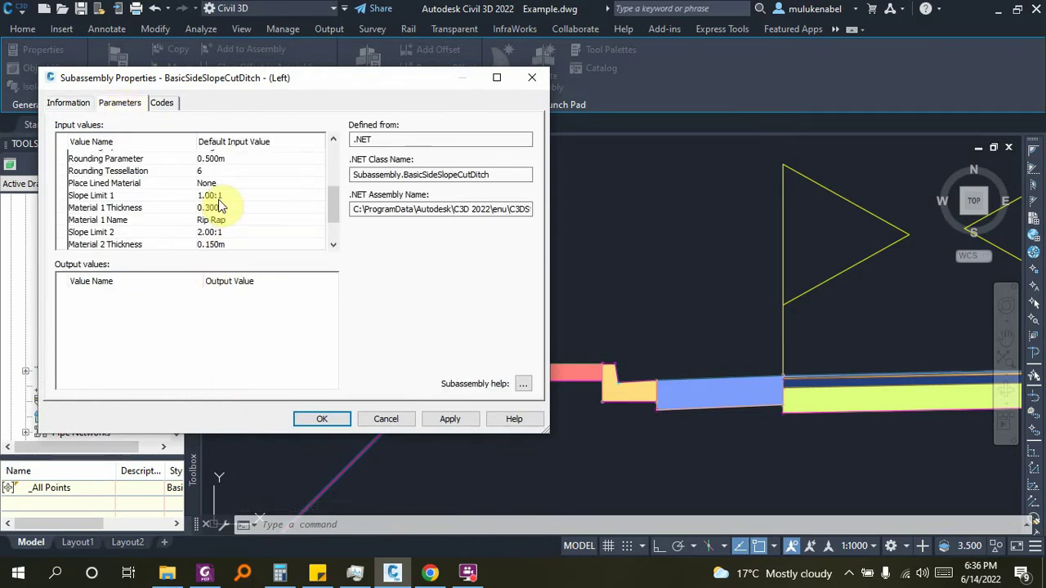
scroll(218, 200, up, 1)
scroll(219, 200, down, 3)
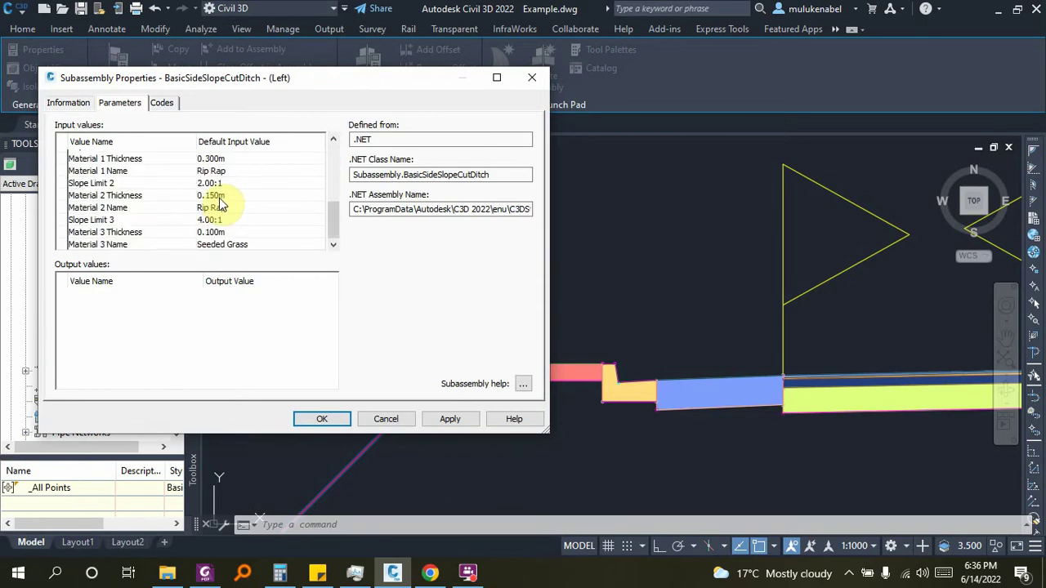
click(540, 86)
scroll(561, 292, down, 5)
key(Escape)
scroll(639, 290, down, 2)
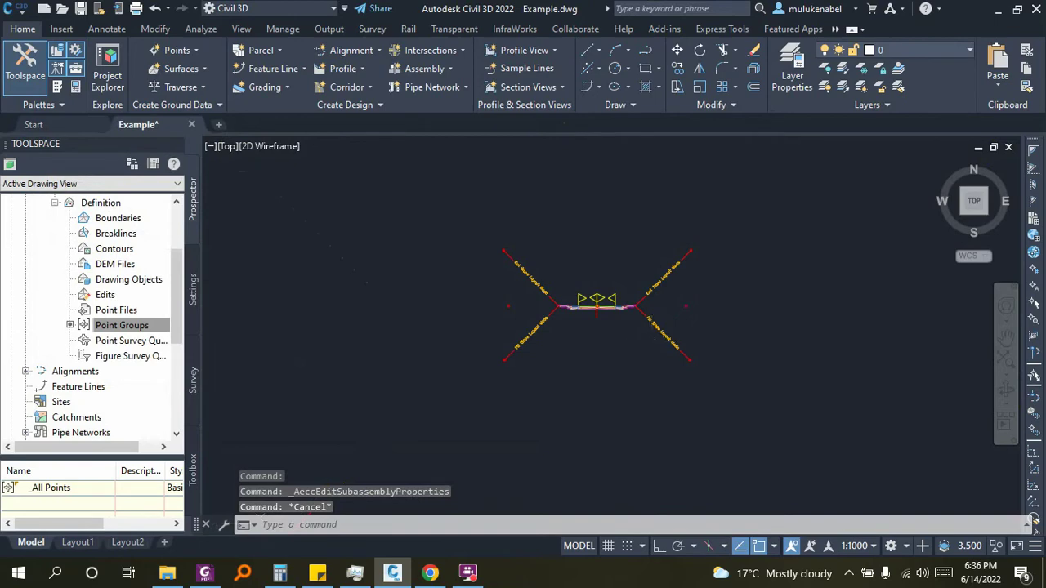
- Zoom in and out to inspect the S-shaped corridor beside its profile view
scroll(657, 337, down, 5)
scroll(701, 325, up, 2)
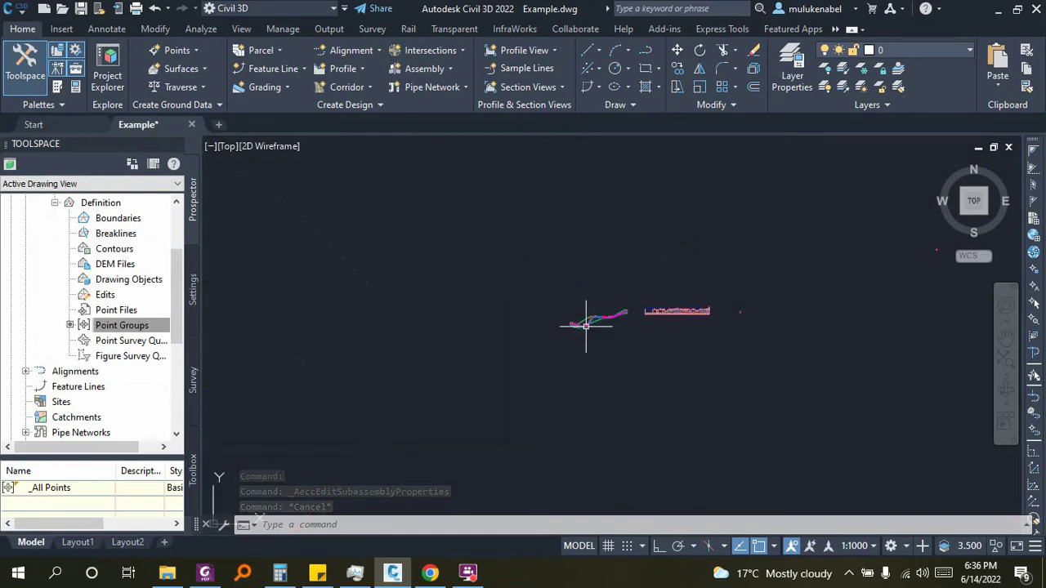
scroll(585, 326, up, 3)
scroll(640, 308, up, 3)
scroll(639, 306, up, 2)
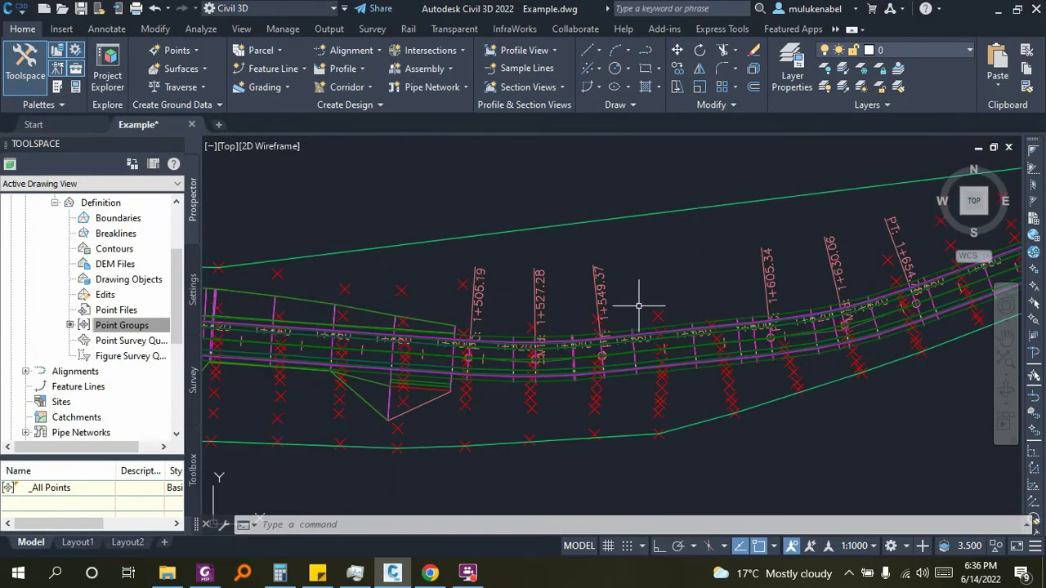
scroll(483, 352, up, 1)
scroll(490, 305, up, 4)
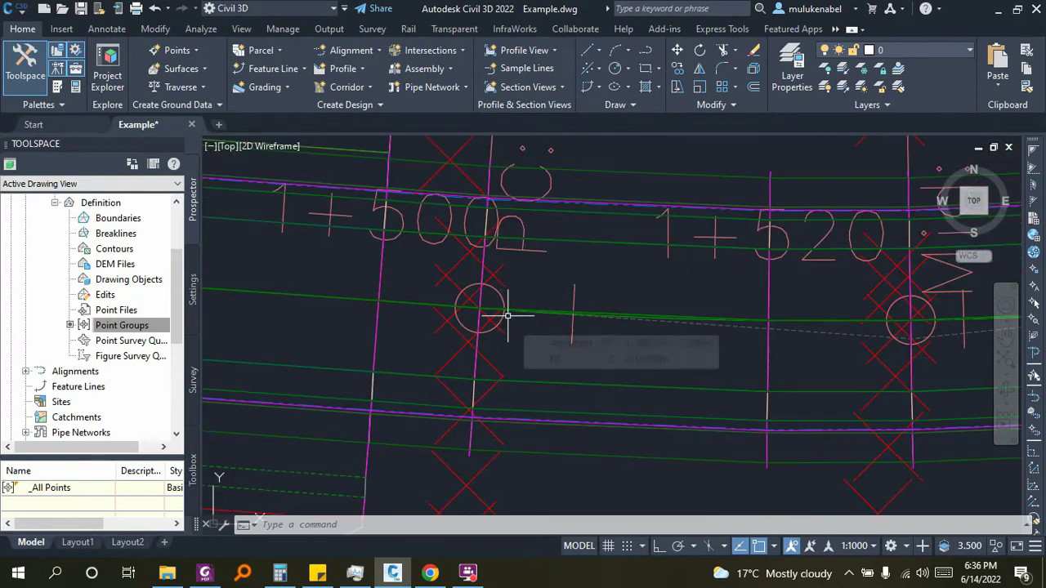
scroll(503, 312, down, 1)
scroll(507, 315, down, 2)
scroll(509, 316, down, 2)
scroll(509, 315, down, 2)
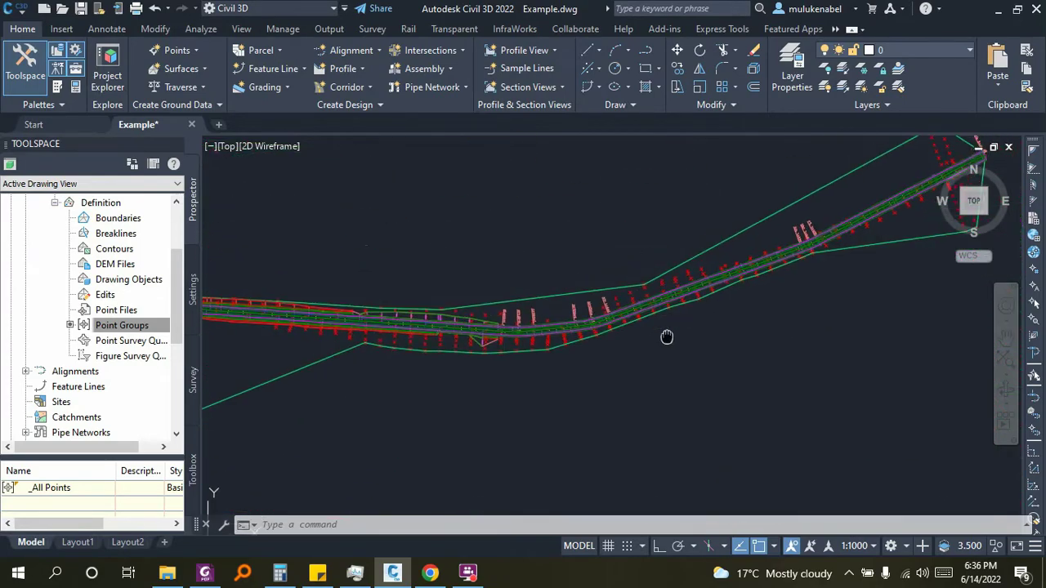
scroll(522, 381, down, 1)
scroll(768, 237, down, 3)
scroll(286, 437, down, 1)
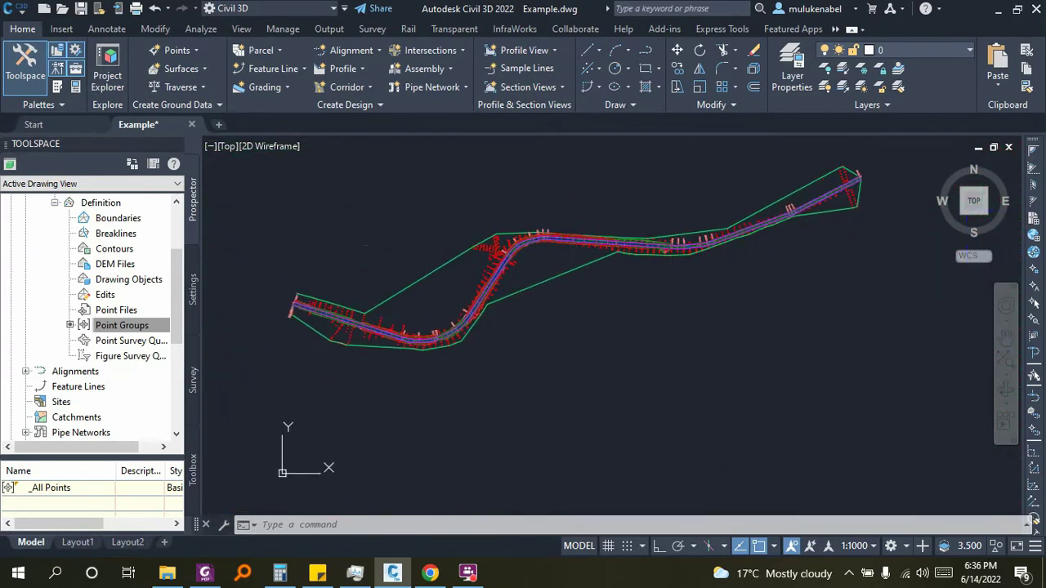
scroll(395, 373, down, 5)
scroll(395, 373, up, 5)
scroll(443, 304, up, 2)
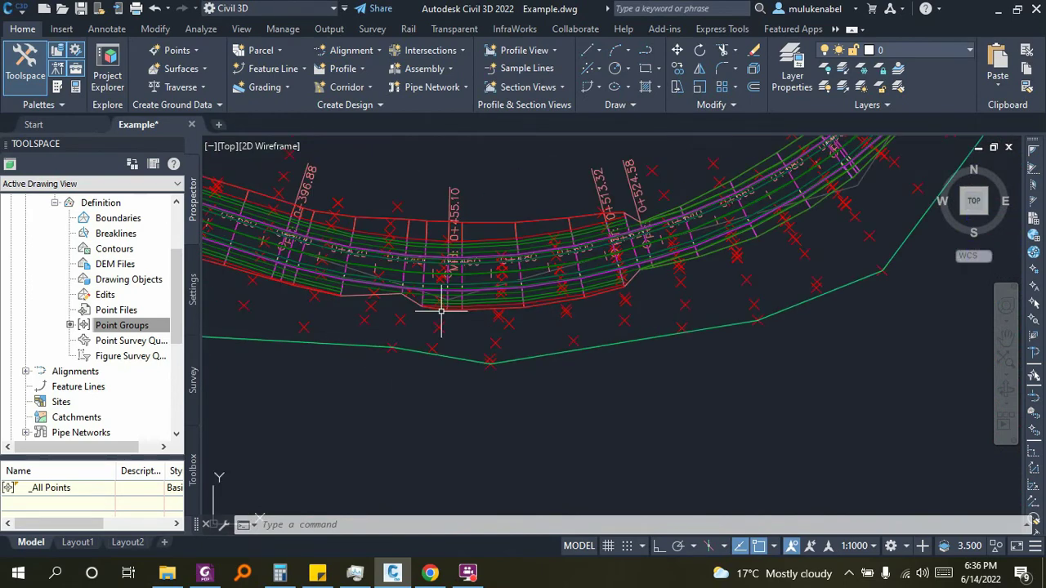
scroll(444, 303, down, 2)
scroll(442, 311, down, 2)
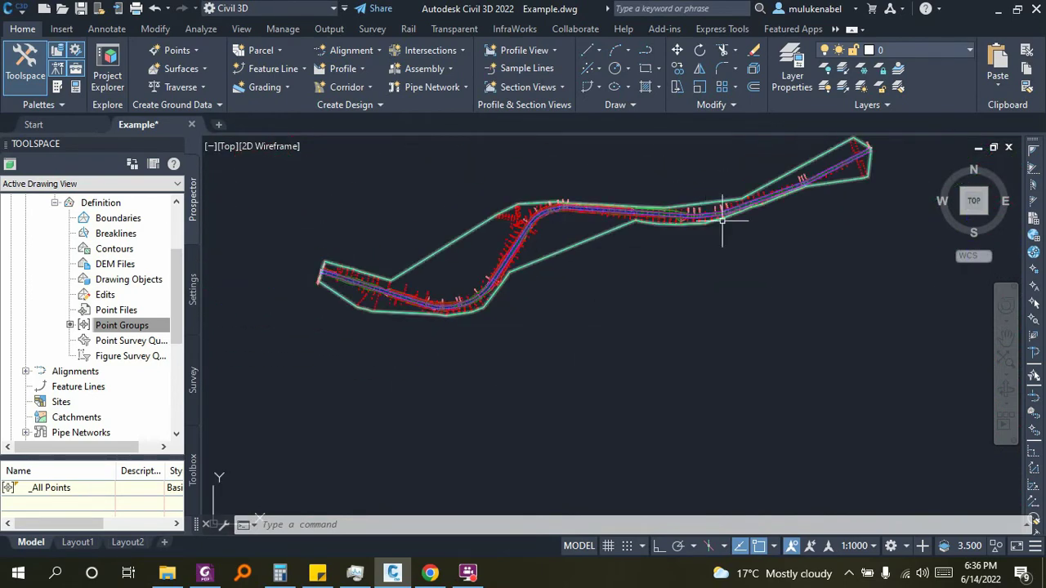
scroll(654, 229, down, 1)
scroll(602, 237, down, 3)
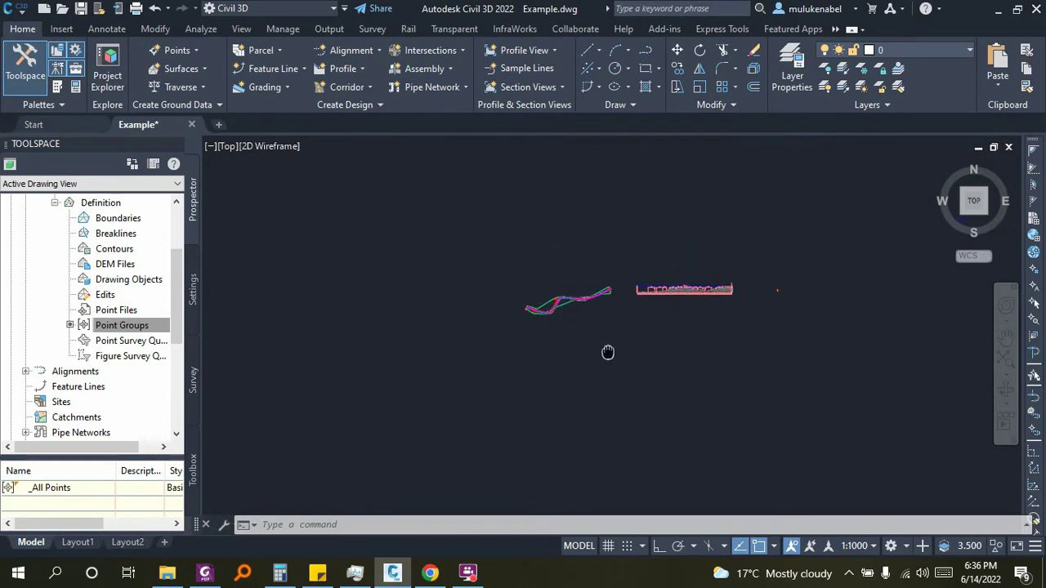
scroll(607, 352, up, 2)
scroll(551, 309, up, 3)
scroll(519, 307, down, 2)
- Pan the corridor further left, then minimize the Civil 3D window
middle_drag(519, 306, 384, 294)
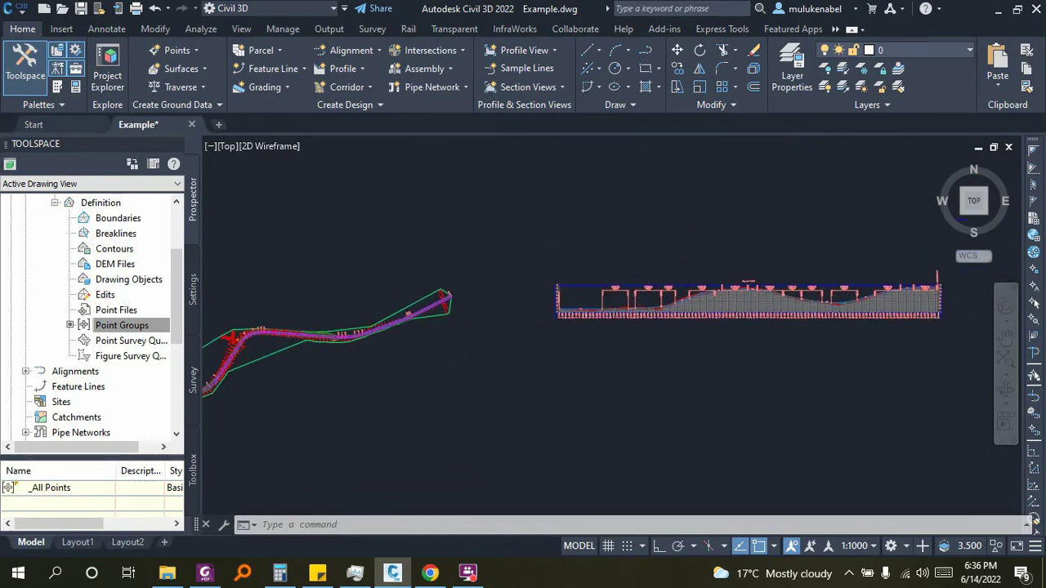
scroll(518, 327, down, 3)
scroll(528, 322, up, 3)
scroll(496, 309, down, 2)
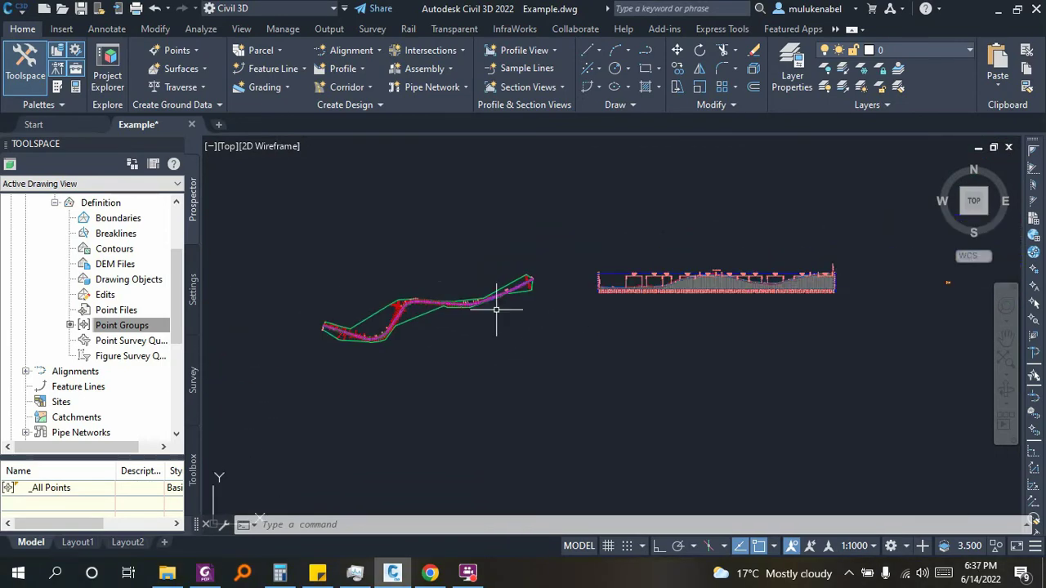
click(998, 8)
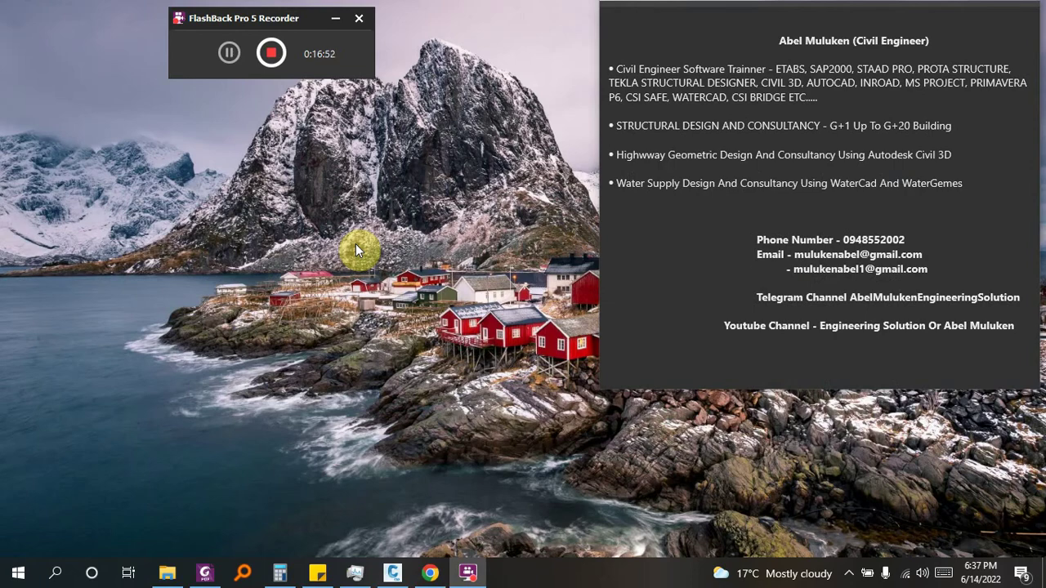
- Bring the Chrome window showing the trainer's YouTube Videos tab back in front
click(426, 572)
- Scroll the channel's Videos page up to the newest uploads, then minimize Chrome
scroll(416, 549, down, 5)
scroll(415, 549, up, 5)
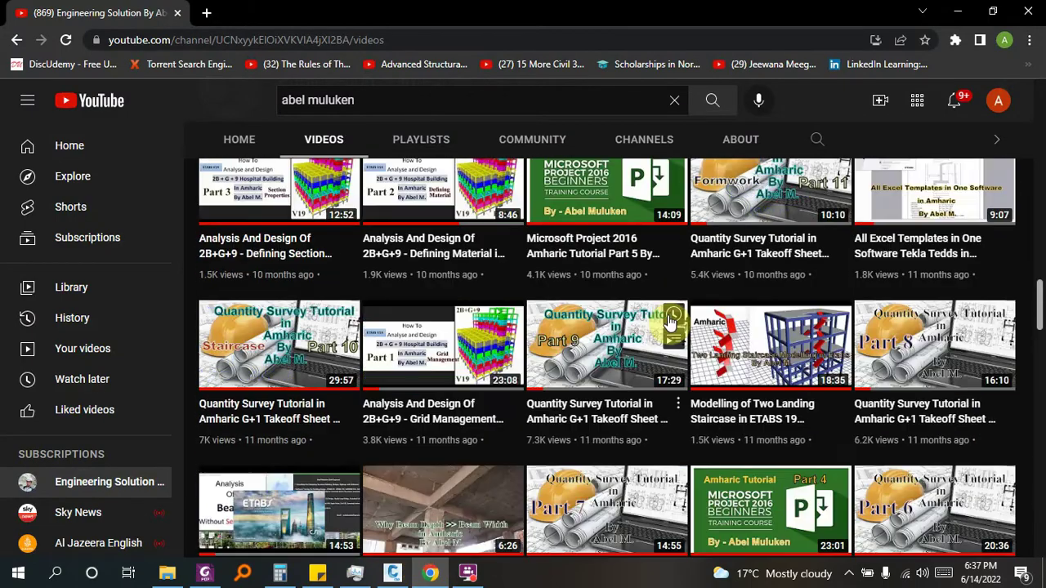
scroll(642, 319, up, 5)
scroll(642, 319, up, 5)
scroll(641, 318, up, 5)
scroll(641, 319, up, 1)
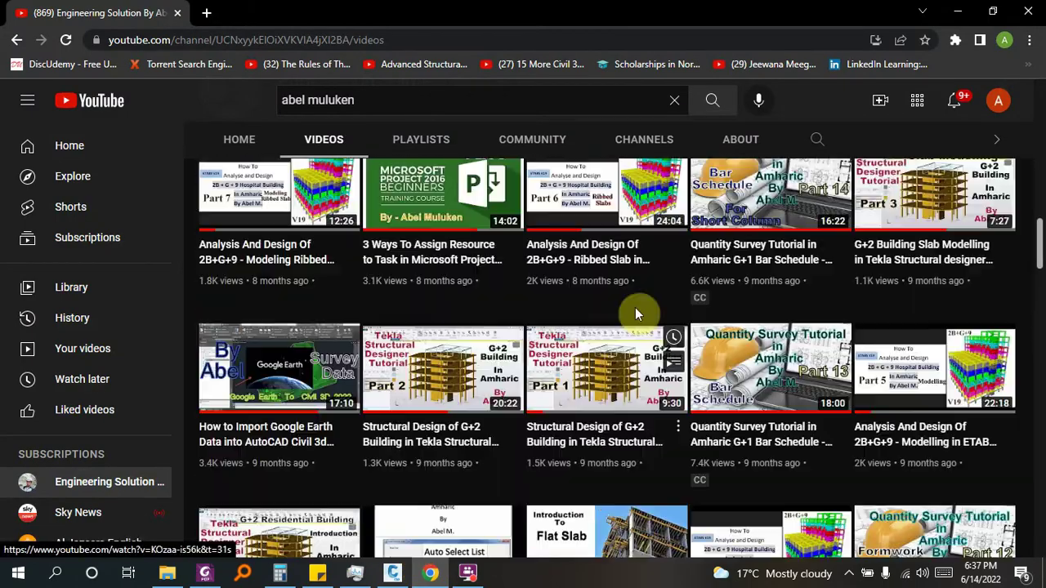
scroll(635, 311, up, 1)
scroll(631, 312, up, 1)
scroll(628, 314, up, 2)
scroll(625, 314, up, 2)
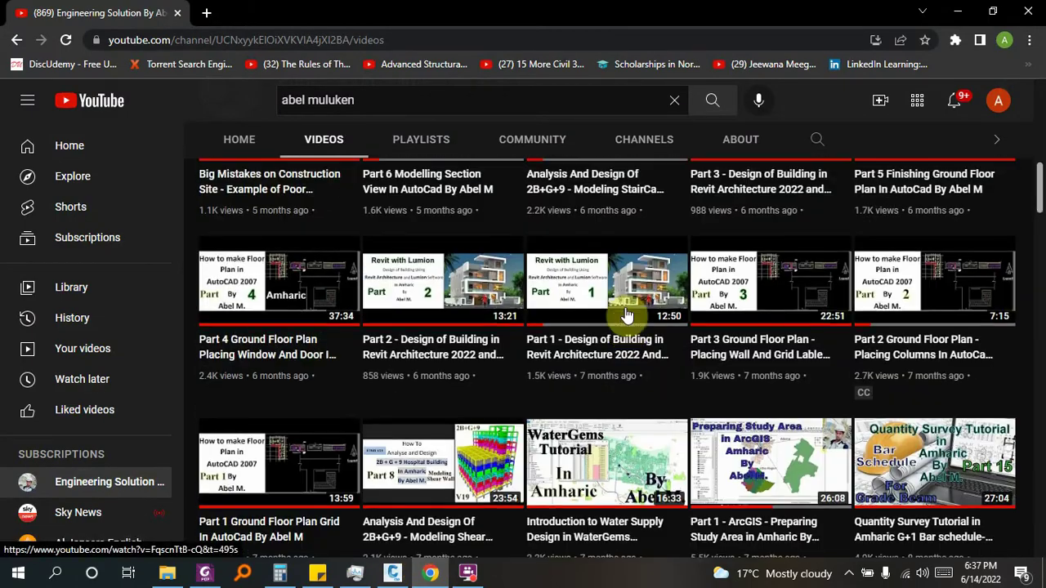
scroll(625, 315, up, 1)
scroll(625, 314, up, 5)
scroll(623, 317, up, 2)
scroll(623, 317, up, 2)
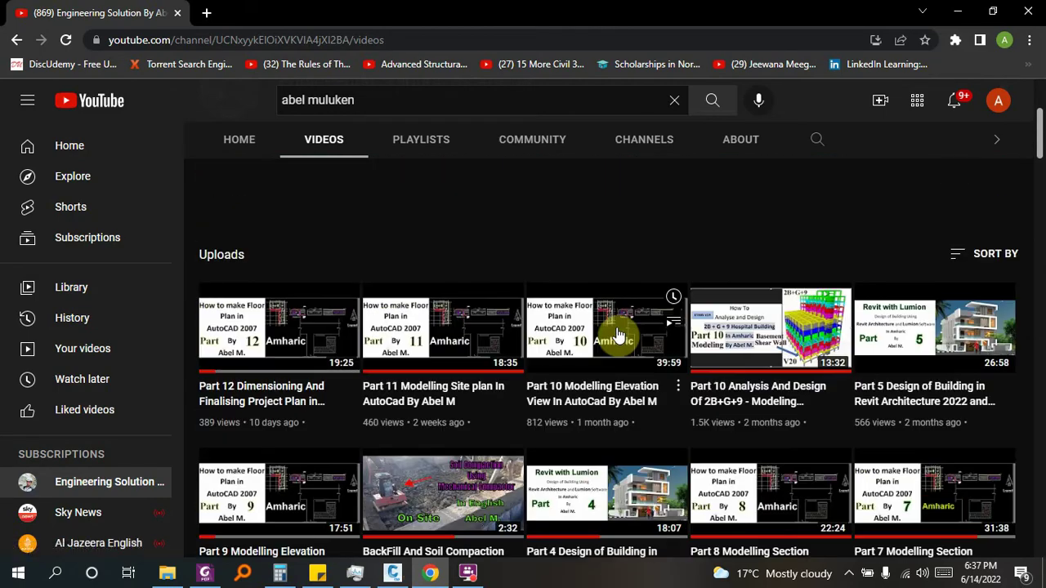
click(957, 11)
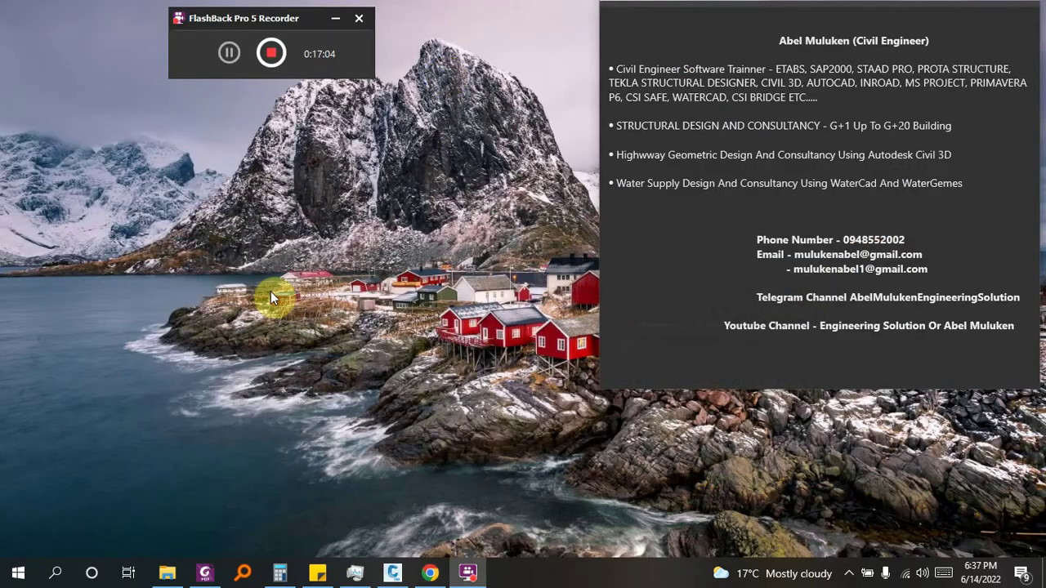